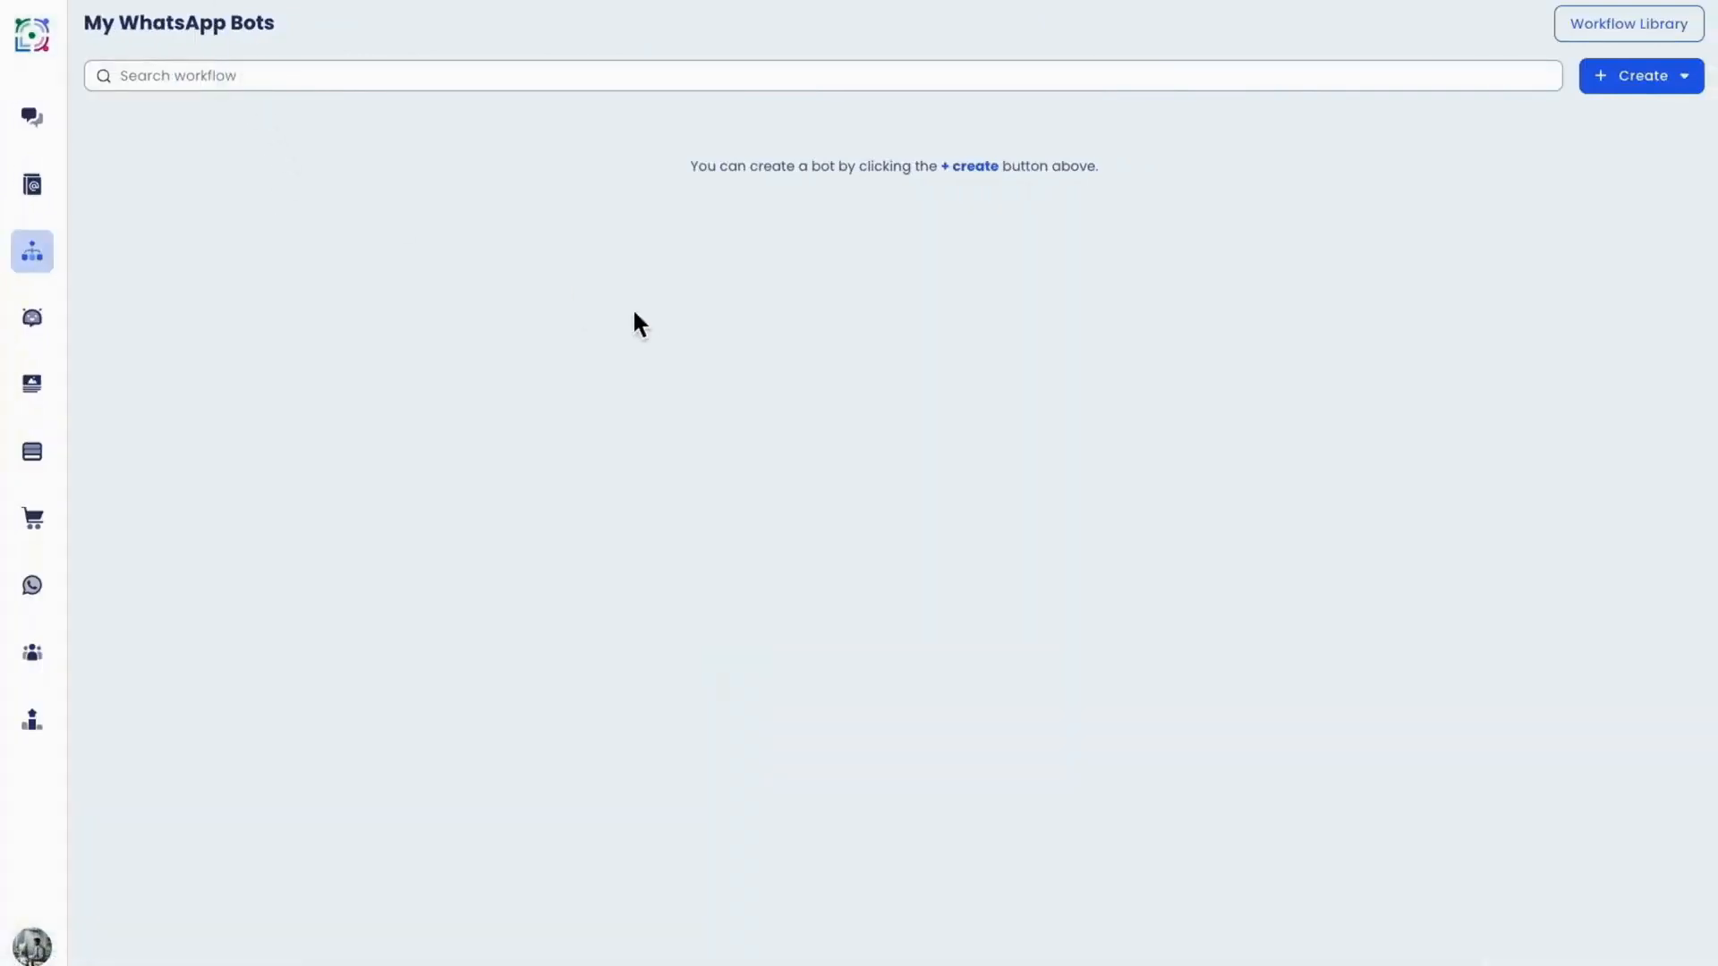
Create a new WhatsApp bot from scratch with the type Customer-Initiated (UIC).
{"action": "left_click", "coordinate": [1686, 80]}
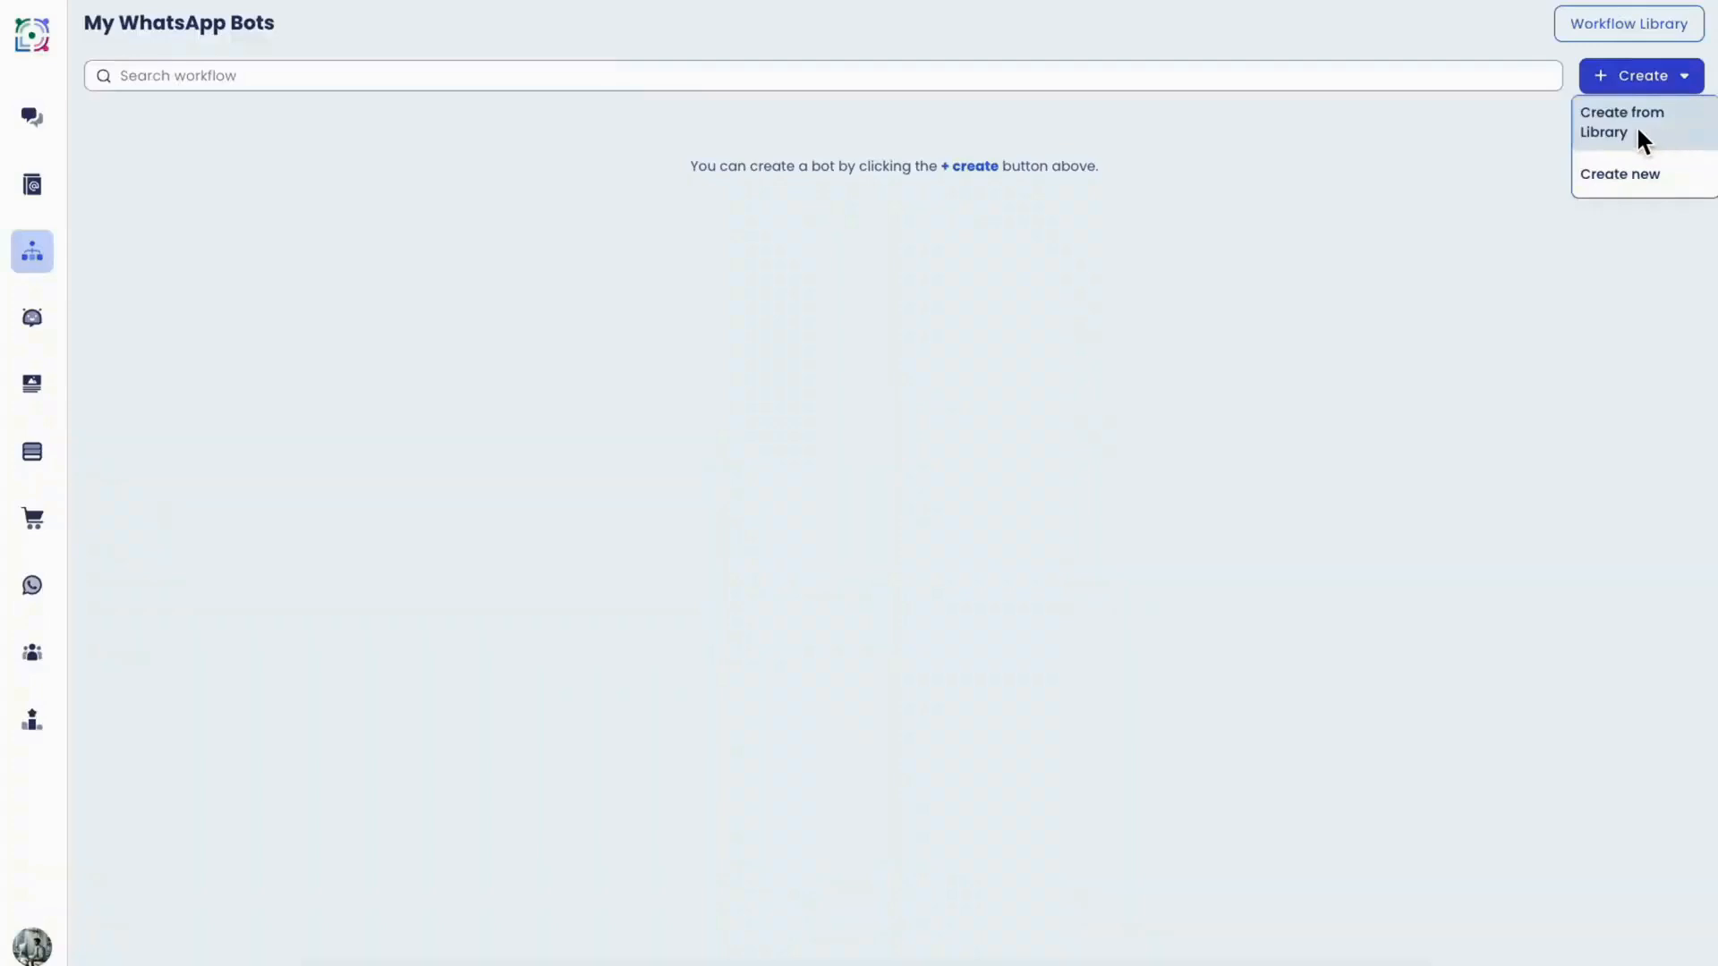
{"action": "left_click", "coordinate": [1612, 174]}
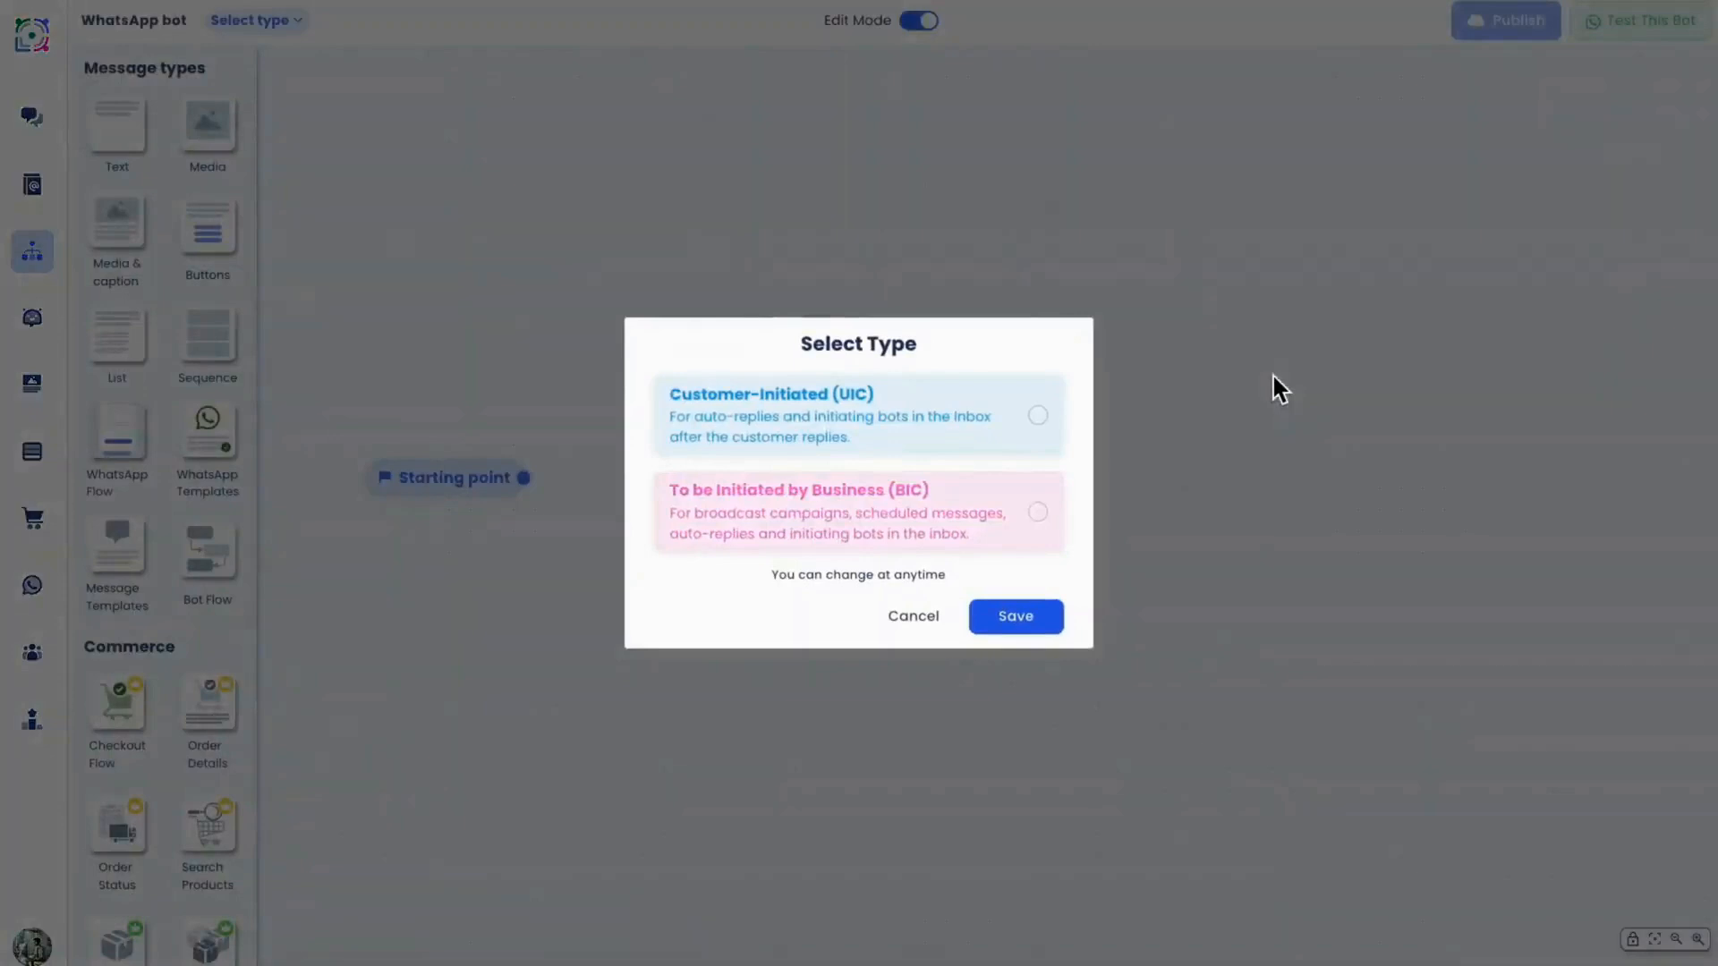
{"action": "left_click", "coordinate": [1037, 413]}
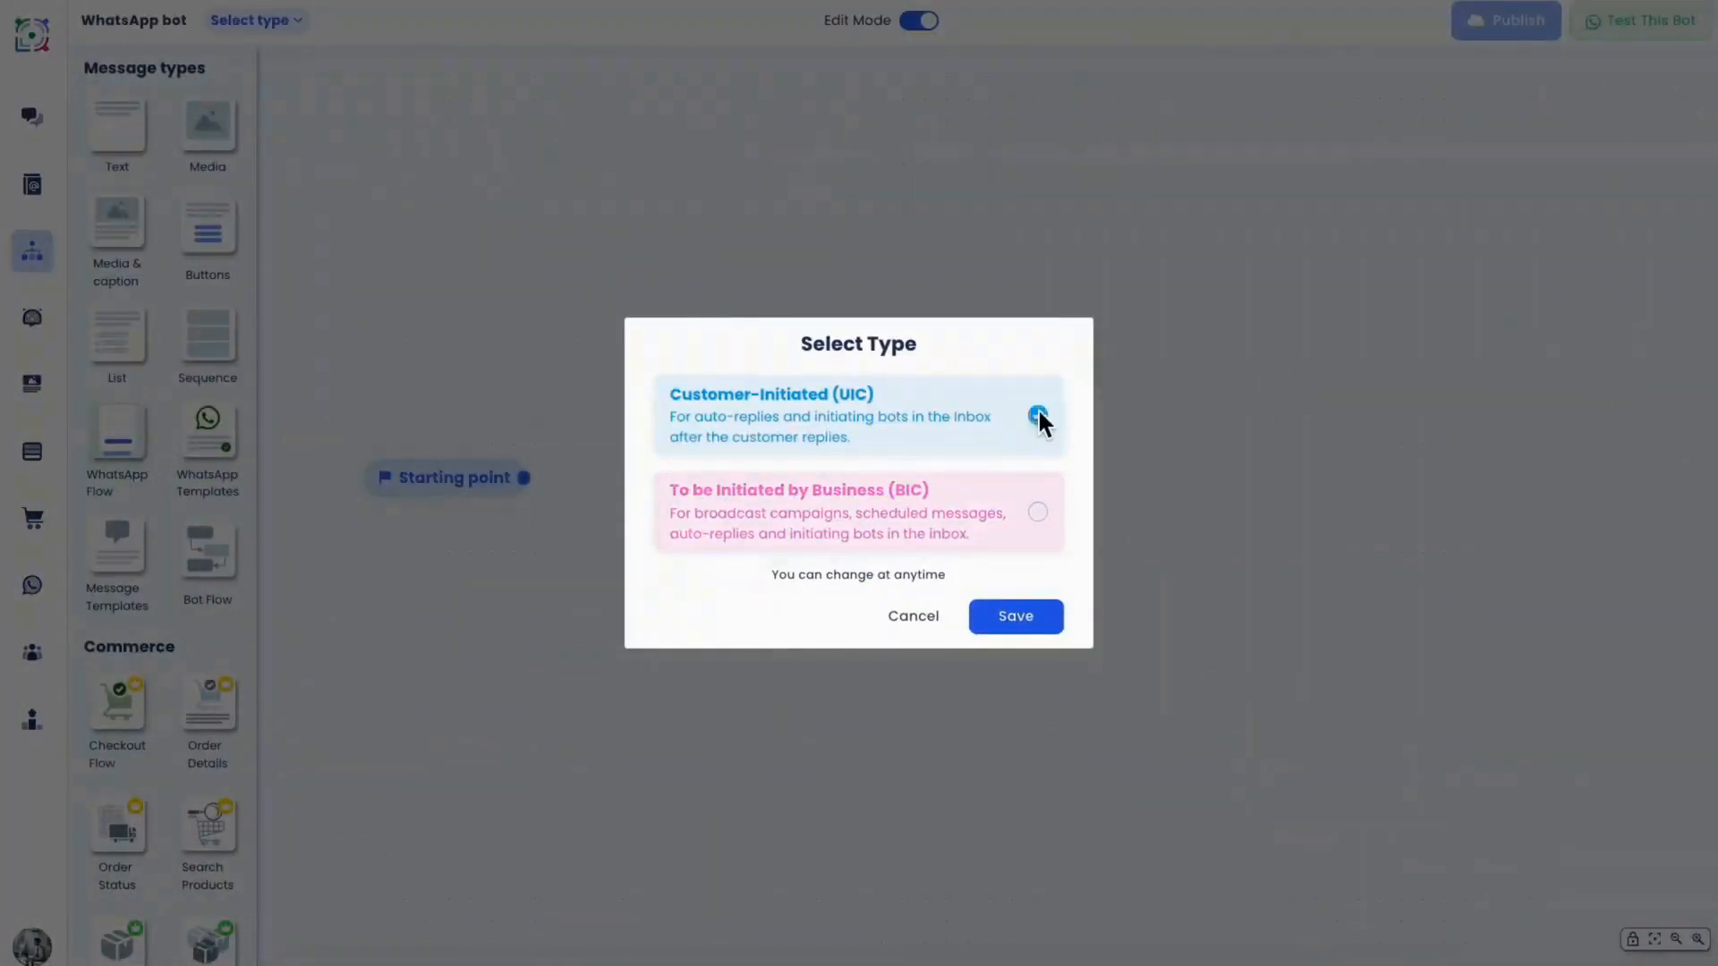
{"action": "left_click", "coordinate": [1034, 624]}
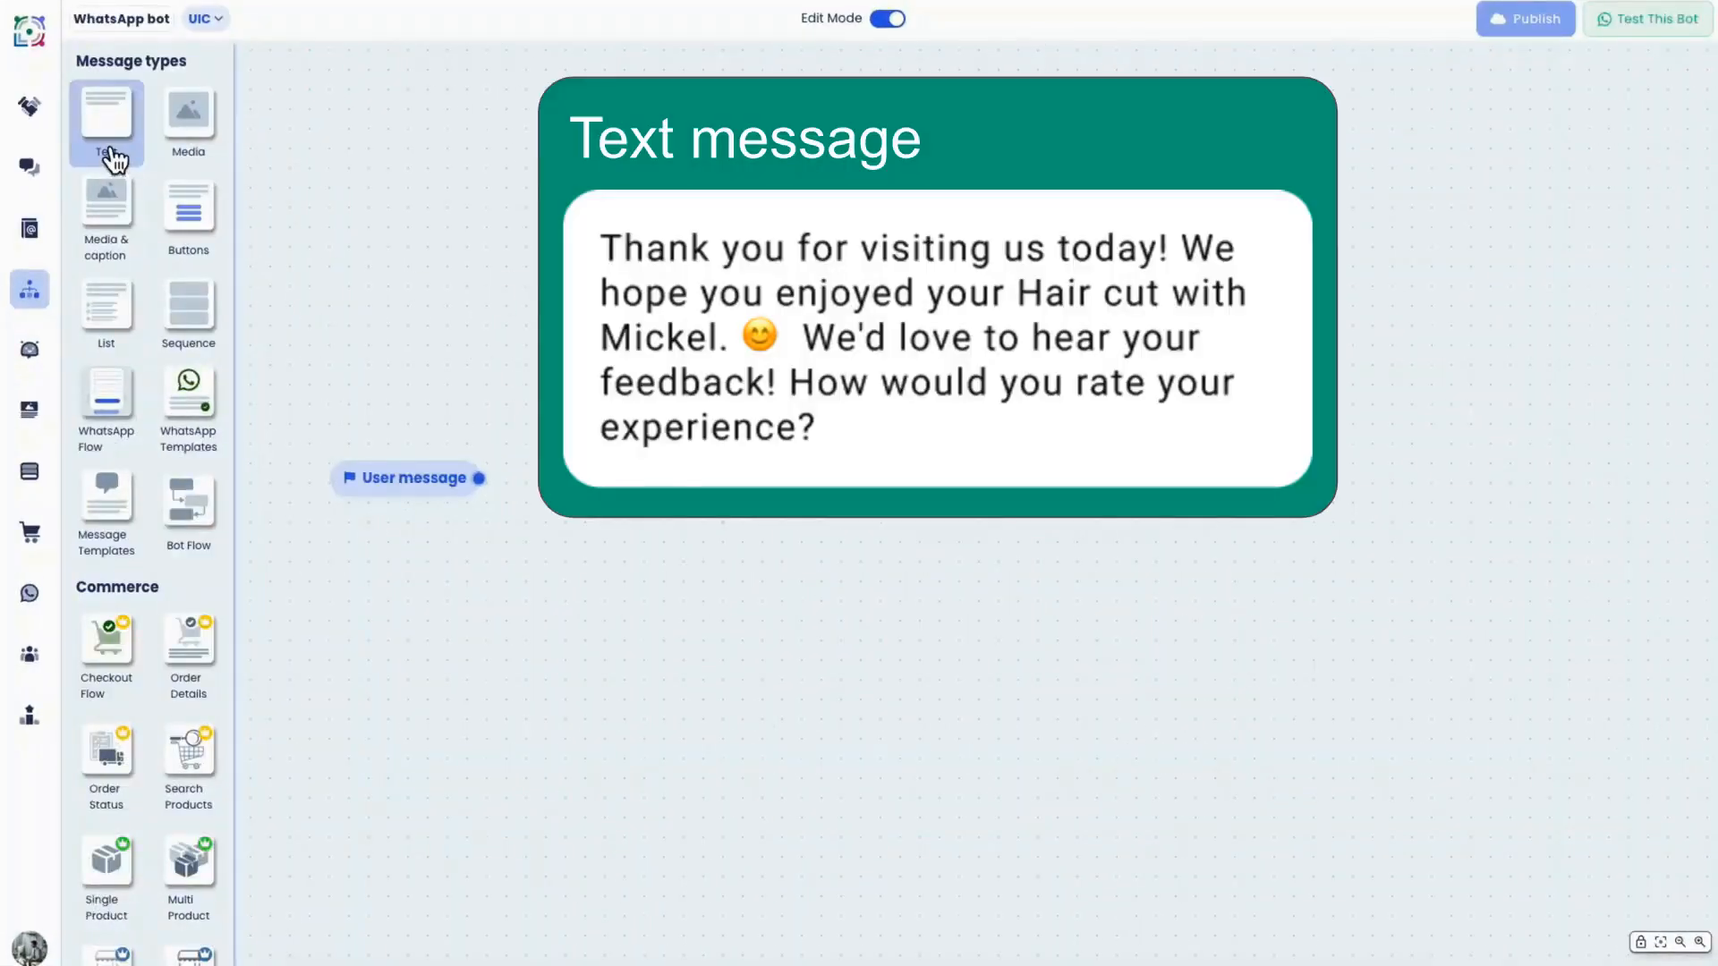
Examine the available message types, commerce, personal info, assignment and other building blocks for the bot.
{"action": "mouse_move", "coordinate": [126, 249]}
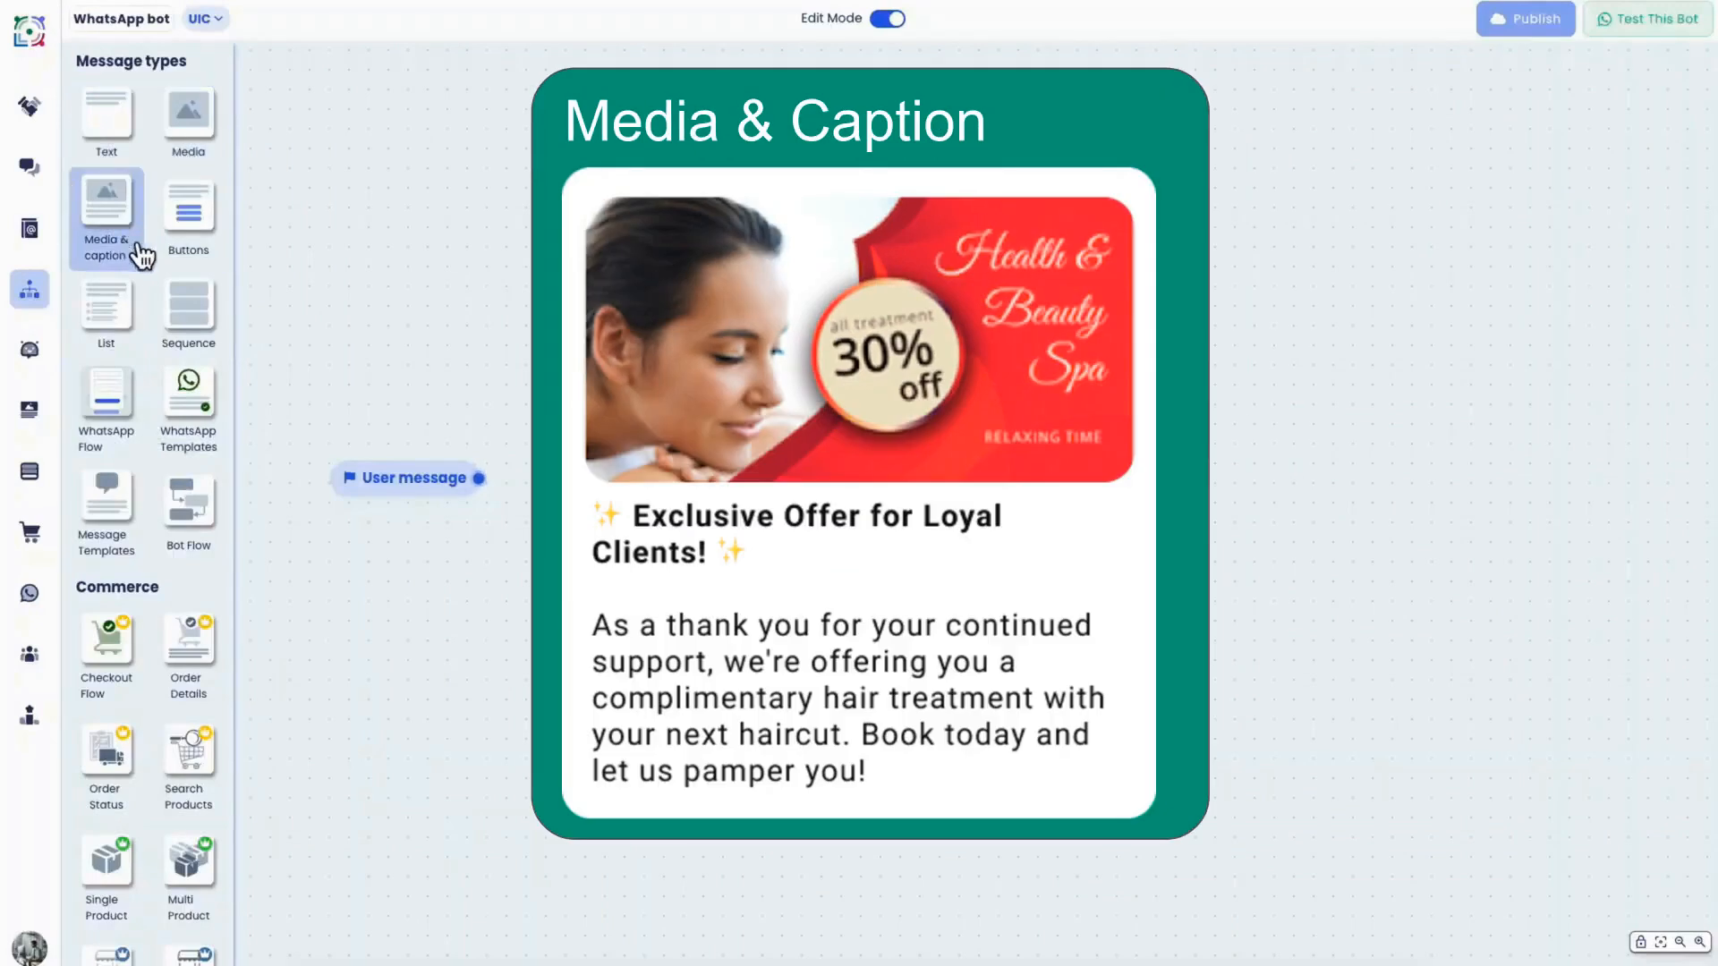
{"action": "mouse_move", "coordinate": [199, 272]}
{"action": "mouse_move", "coordinate": [123, 358]}
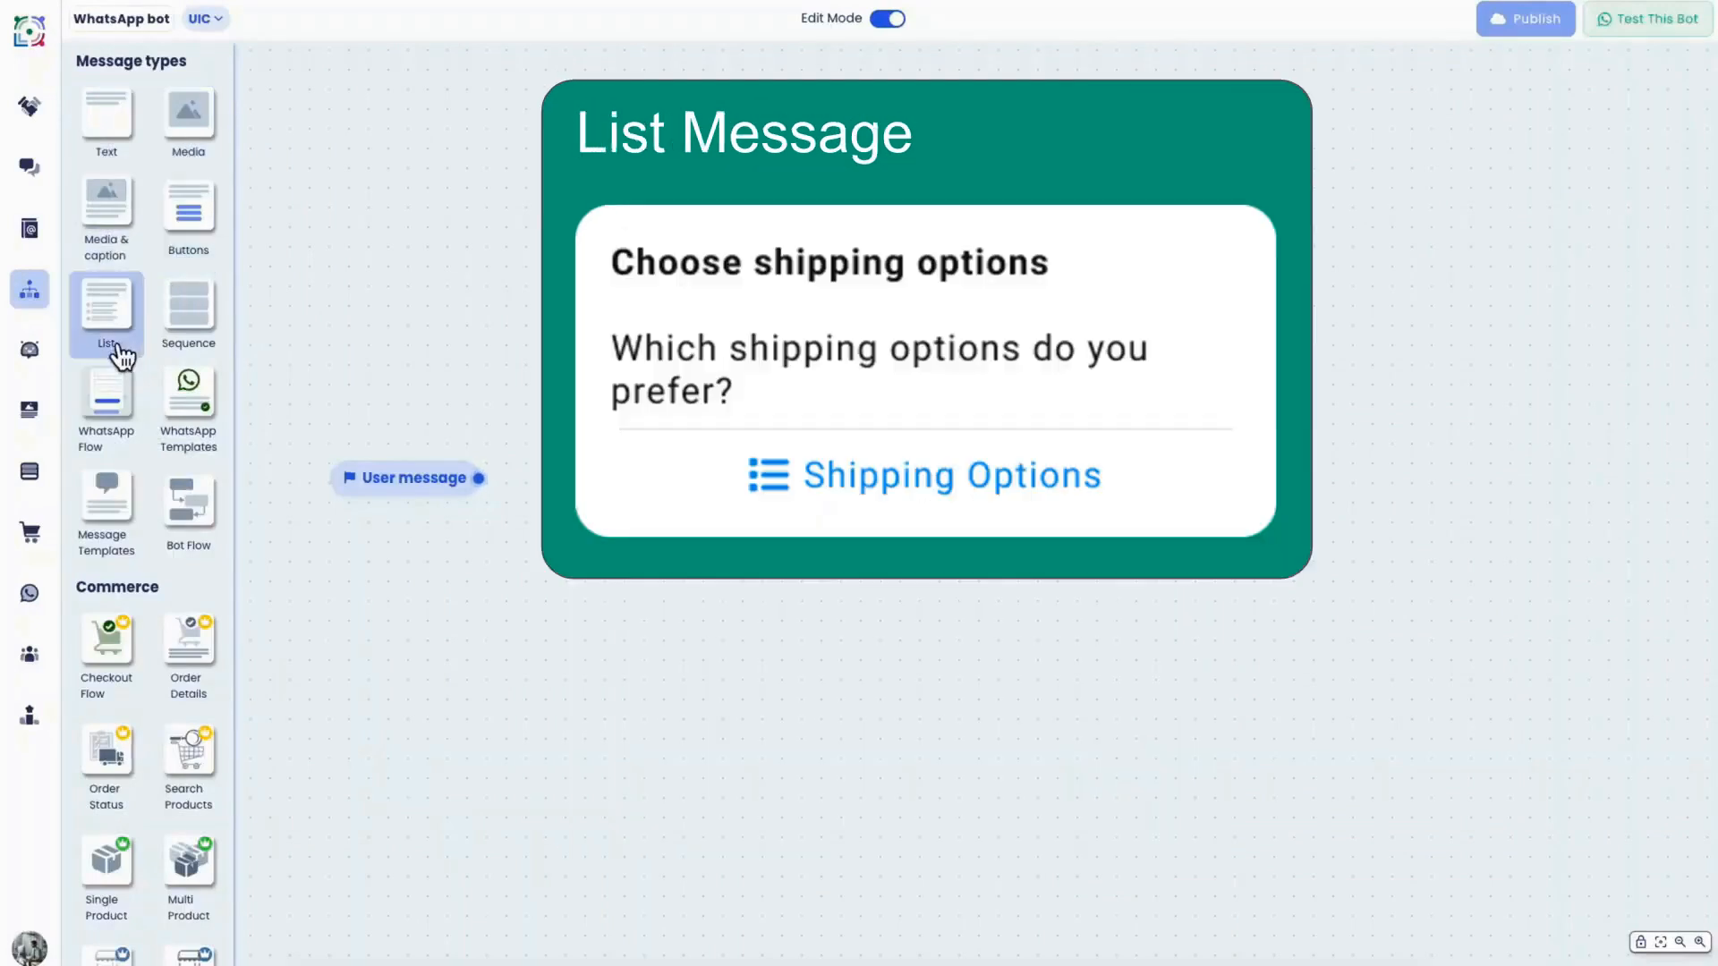
{"action": "mouse_move", "coordinate": [114, 440]}
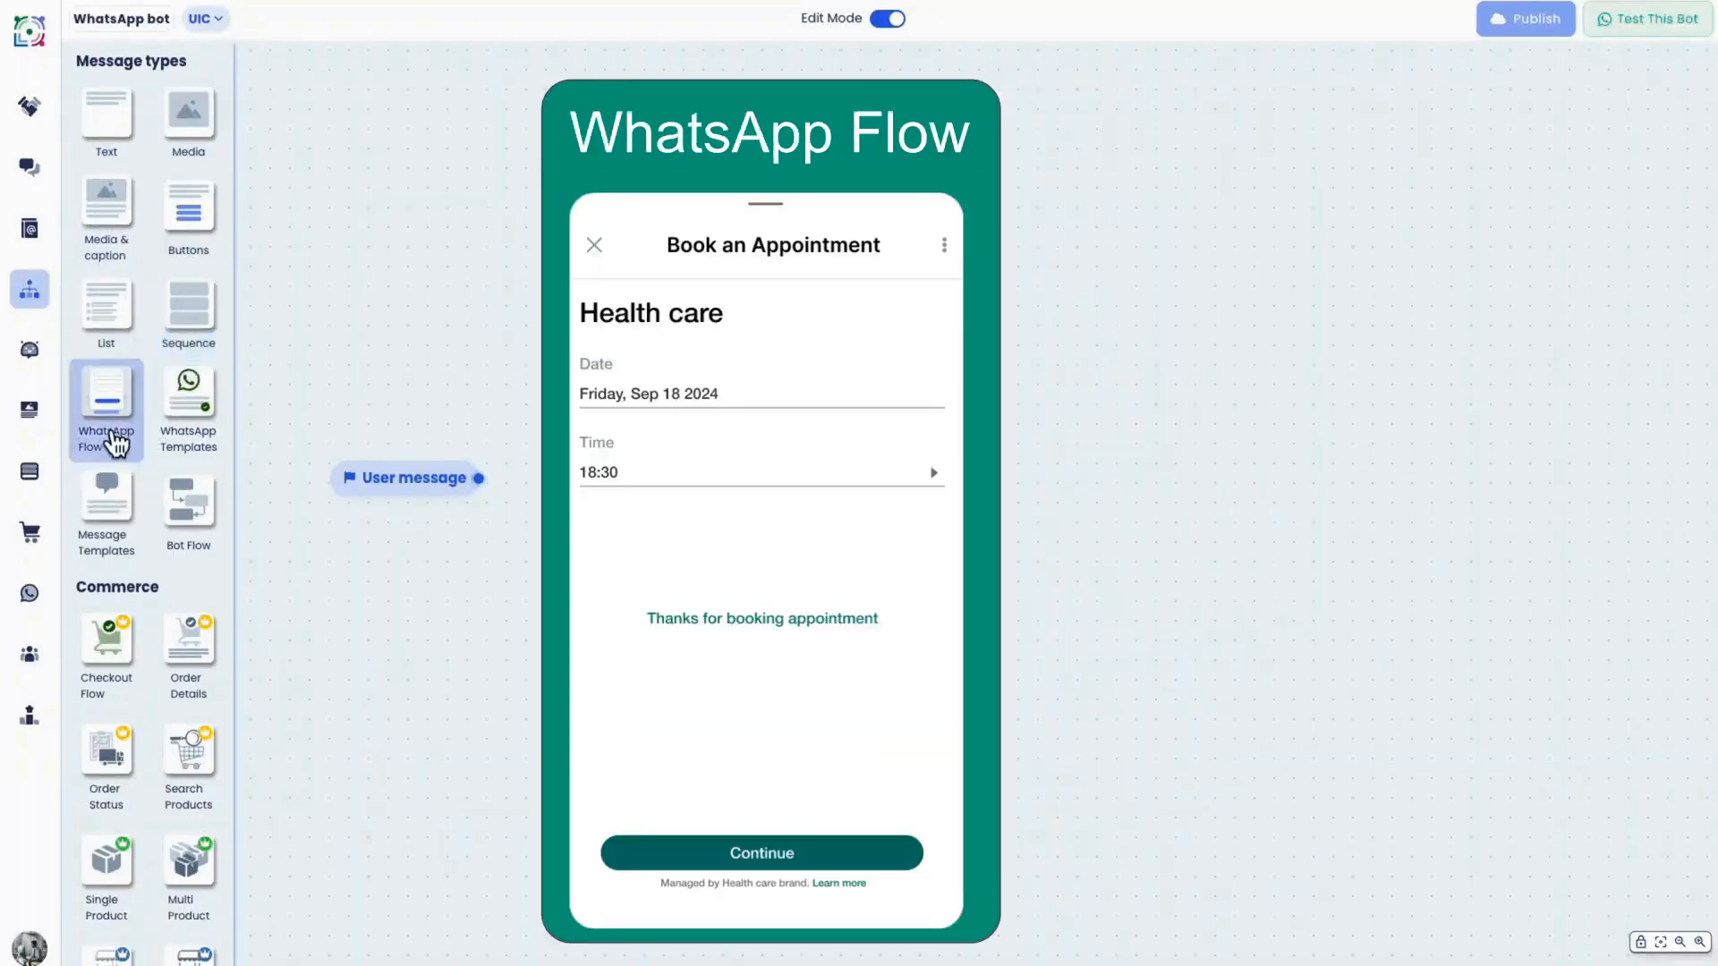
{"action": "mouse_move", "coordinate": [199, 462]}
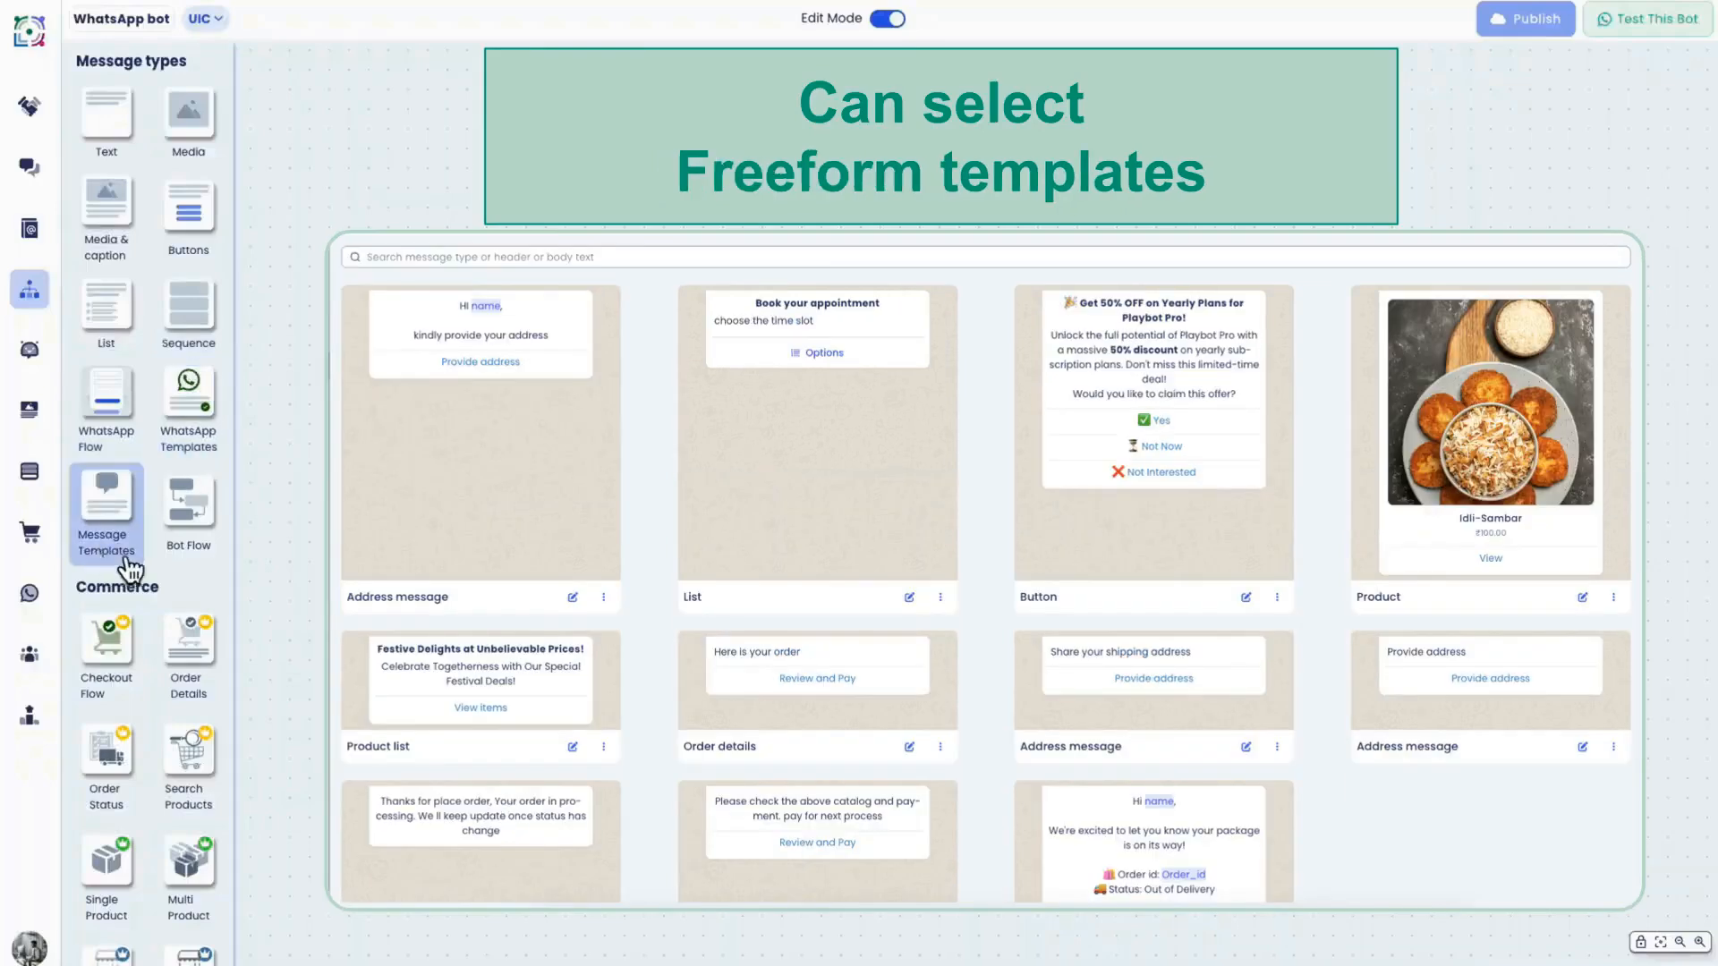
{"action": "mouse_move", "coordinate": [213, 572]}
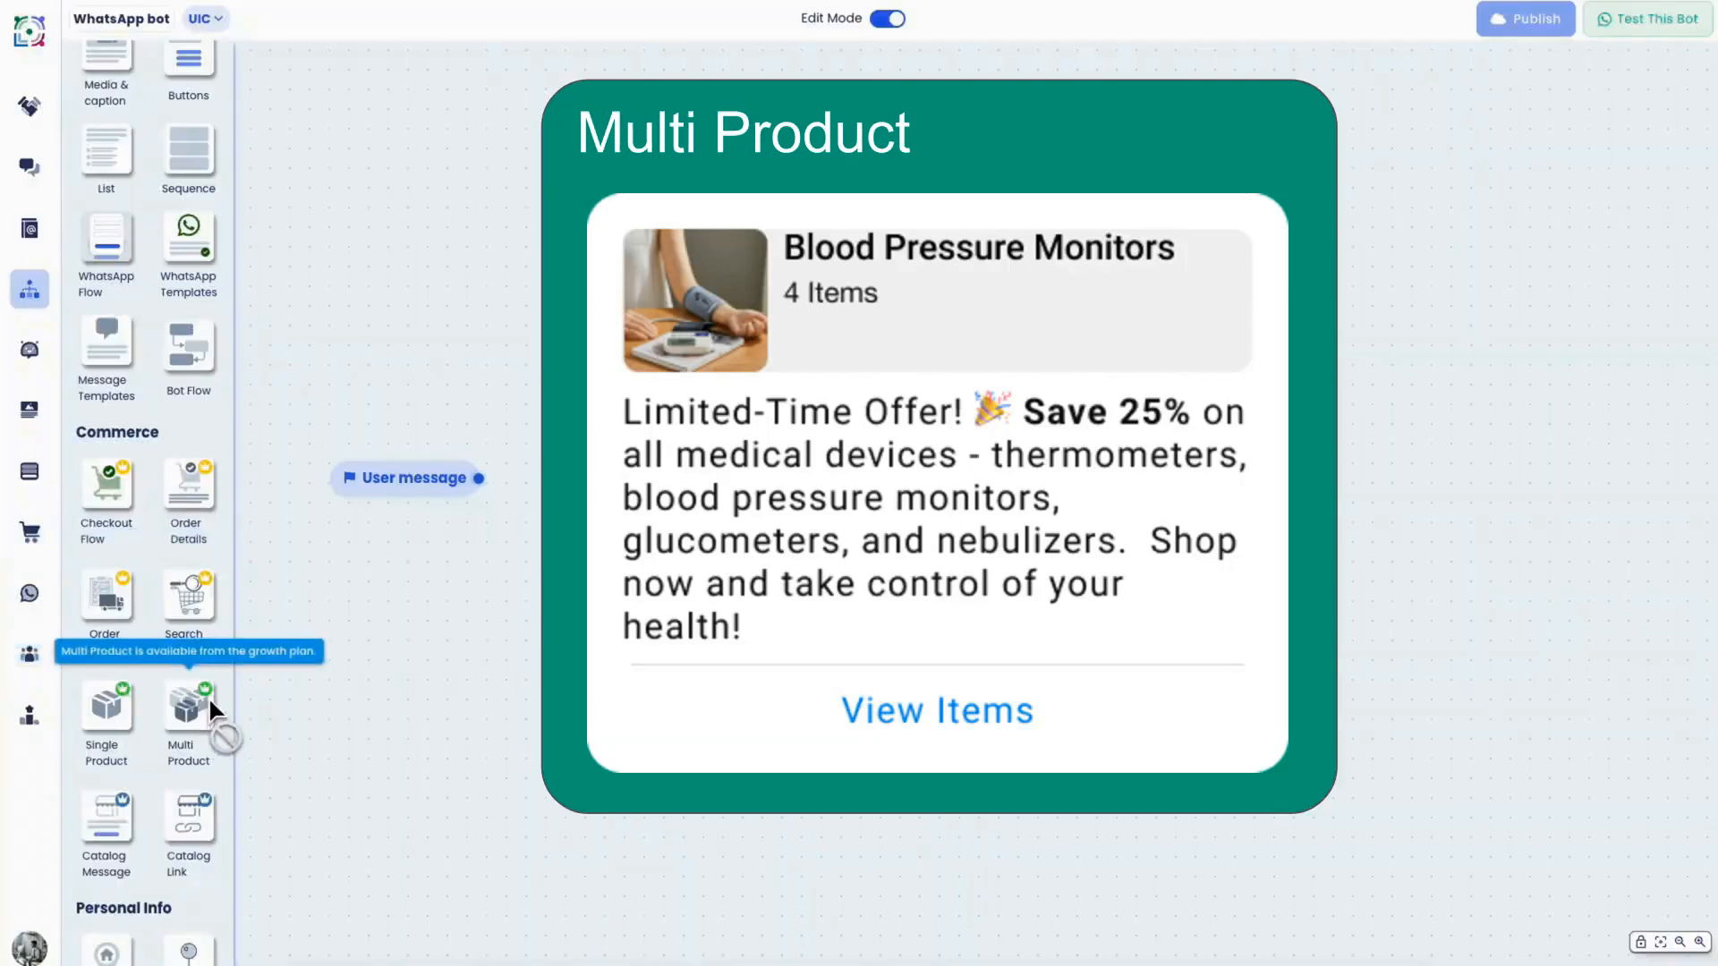
{"action": "scroll", "coordinate": [207, 696], "scroll_direction": "down", "scroll_amount": 3}
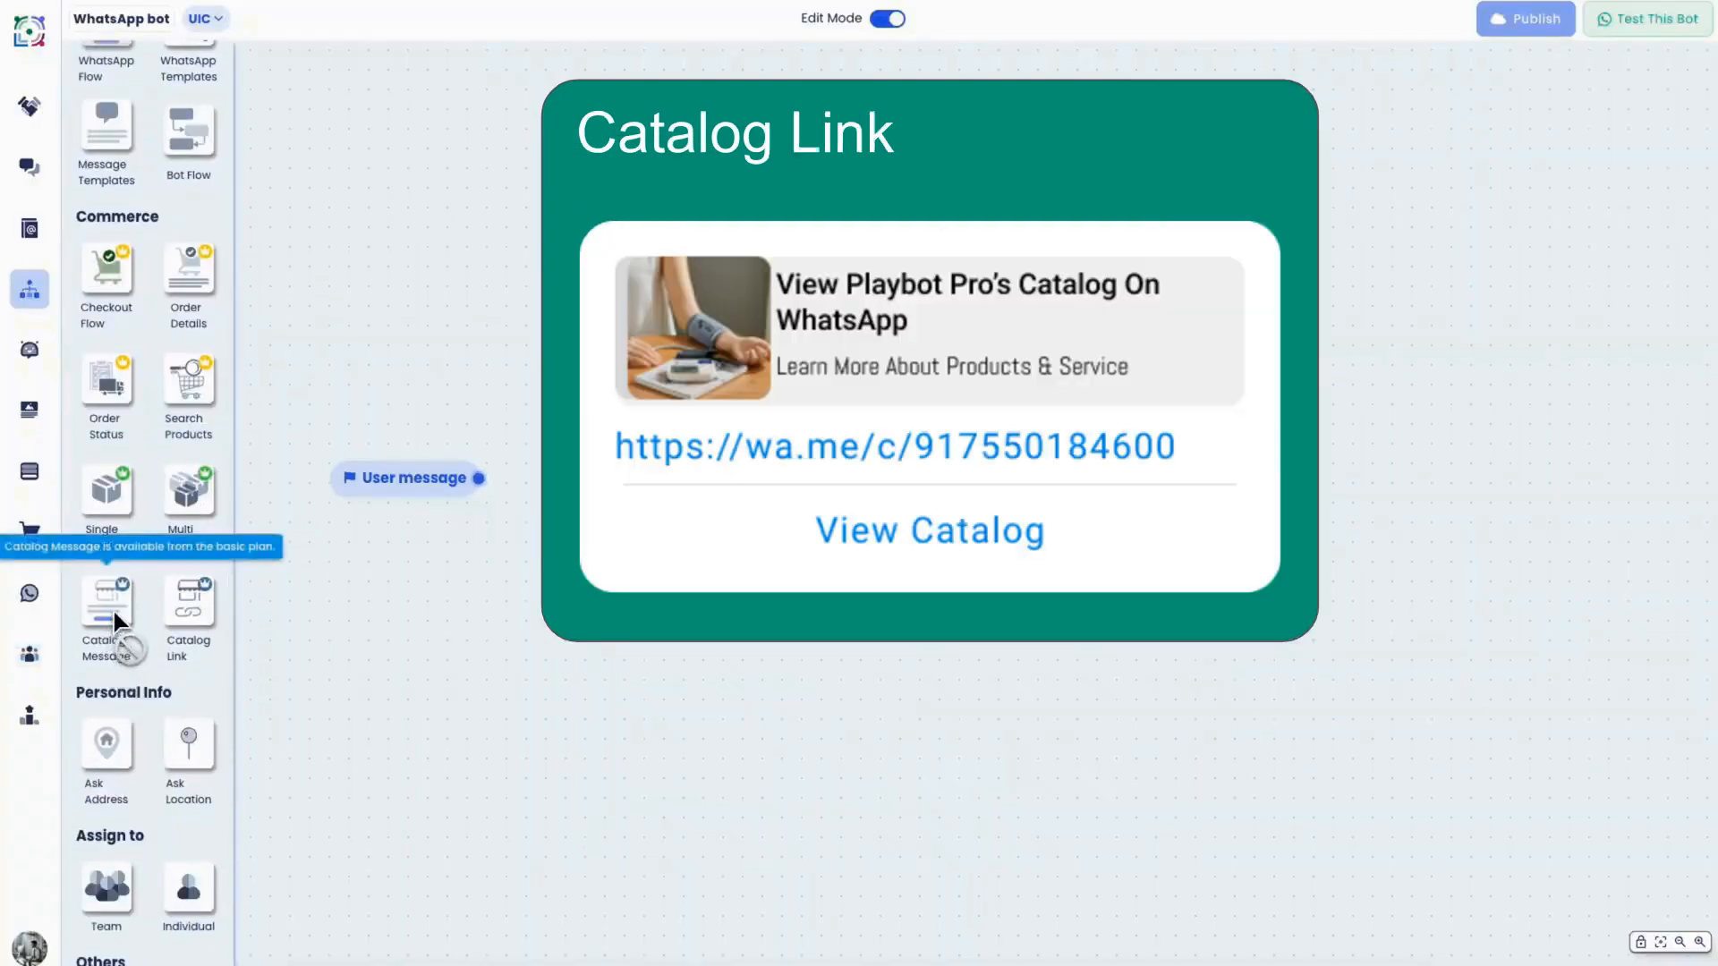
{"action": "scroll", "coordinate": [118, 636], "scroll_direction": "down", "scroll_amount": 3}
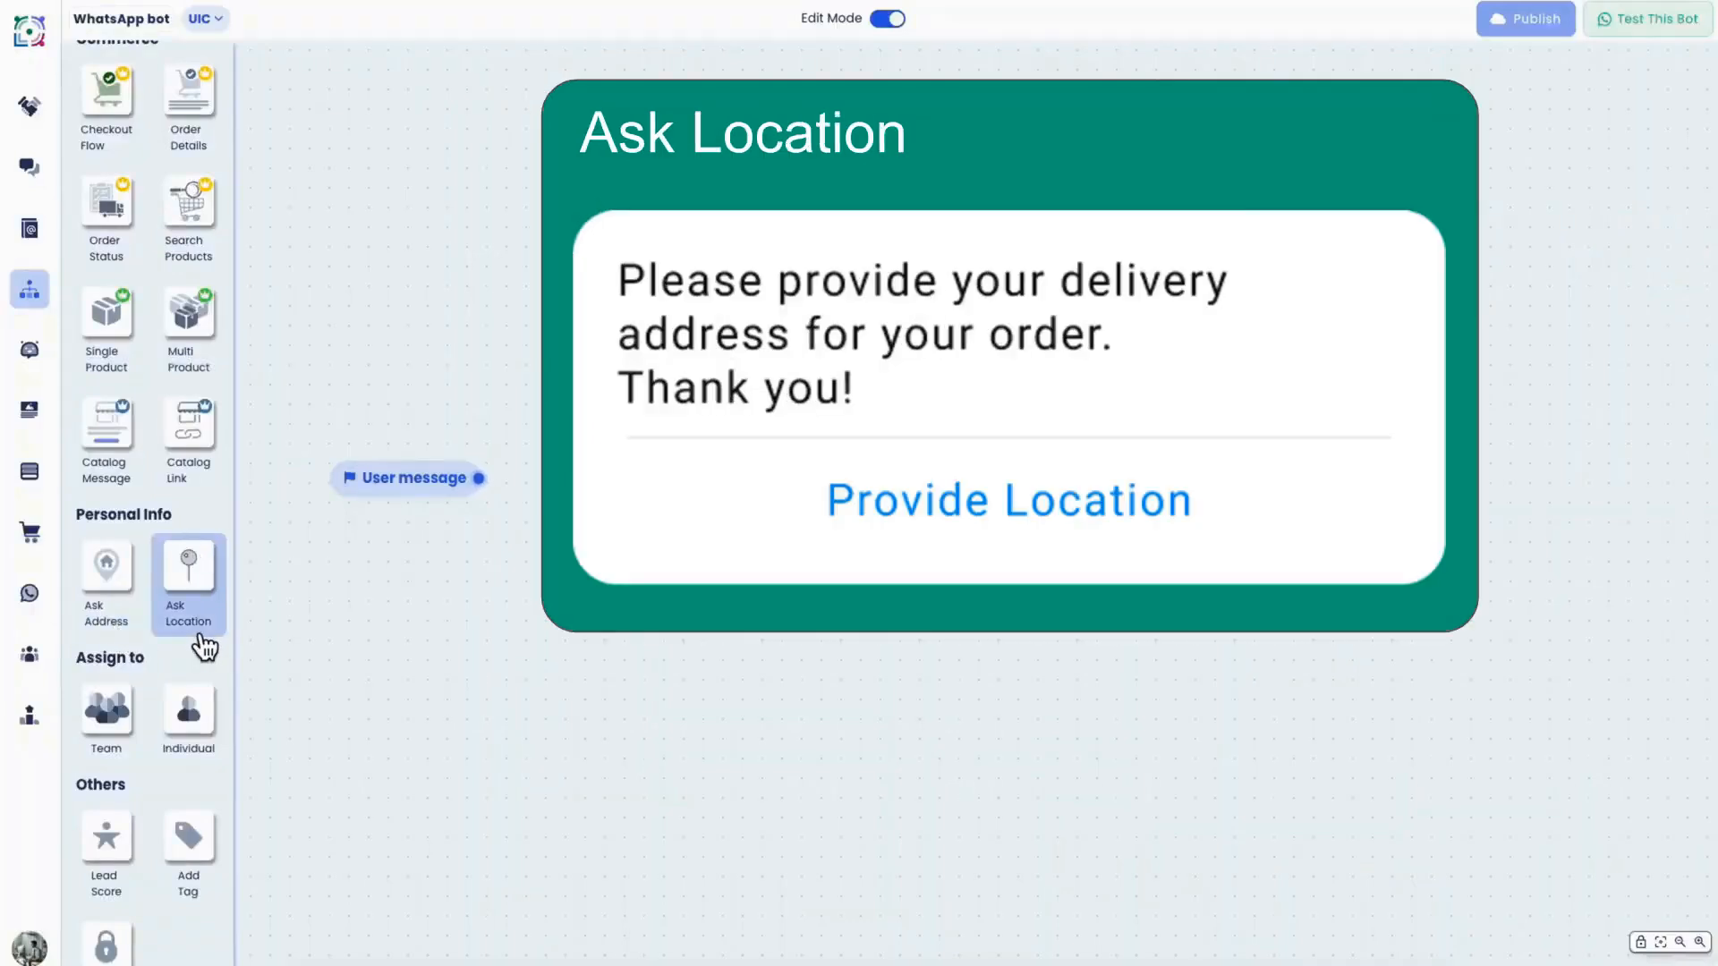
{"action": "scroll", "coordinate": [204, 646], "scroll_direction": "down", "scroll_amount": 1}
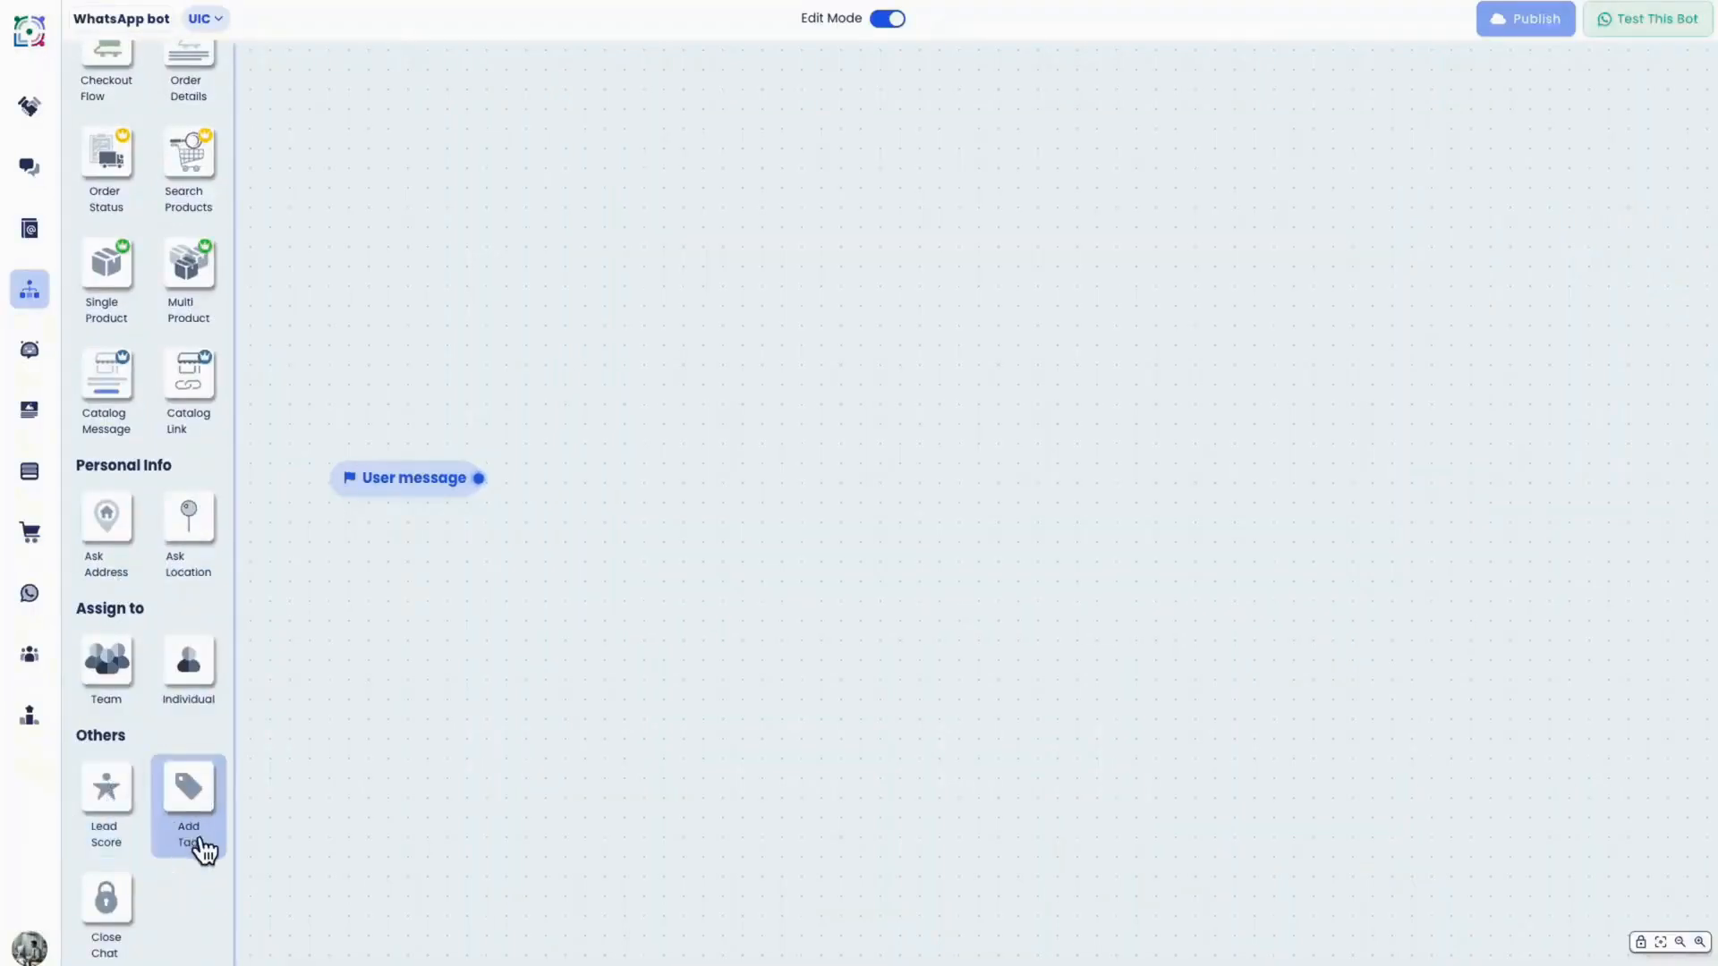
Place a Buttons message beside the User message starting point and give it the text header "Welcome to Playbot Pro".
{"action": "scroll", "coordinate": [143, 537], "scroll_direction": "up", "scroll_amount": 10}
{"action": "left_click_drag", "start_coordinate": [188, 215], "coordinate": [622, 425]}
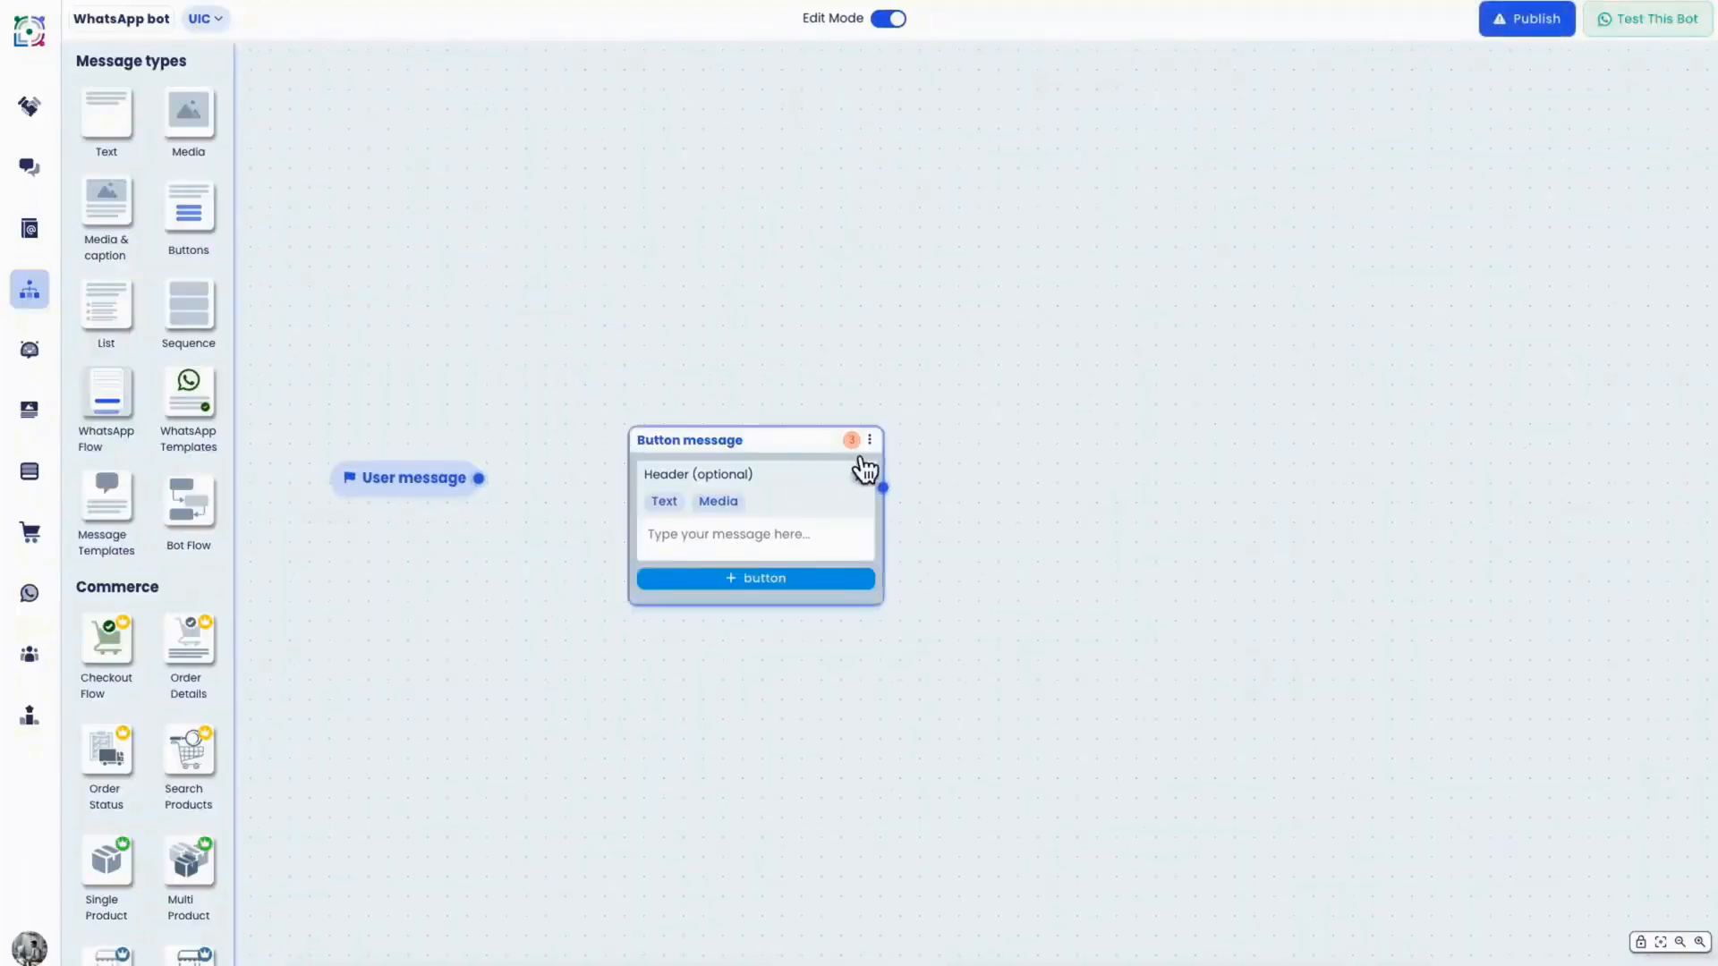
{"action": "mouse_move", "coordinate": [866, 465]}
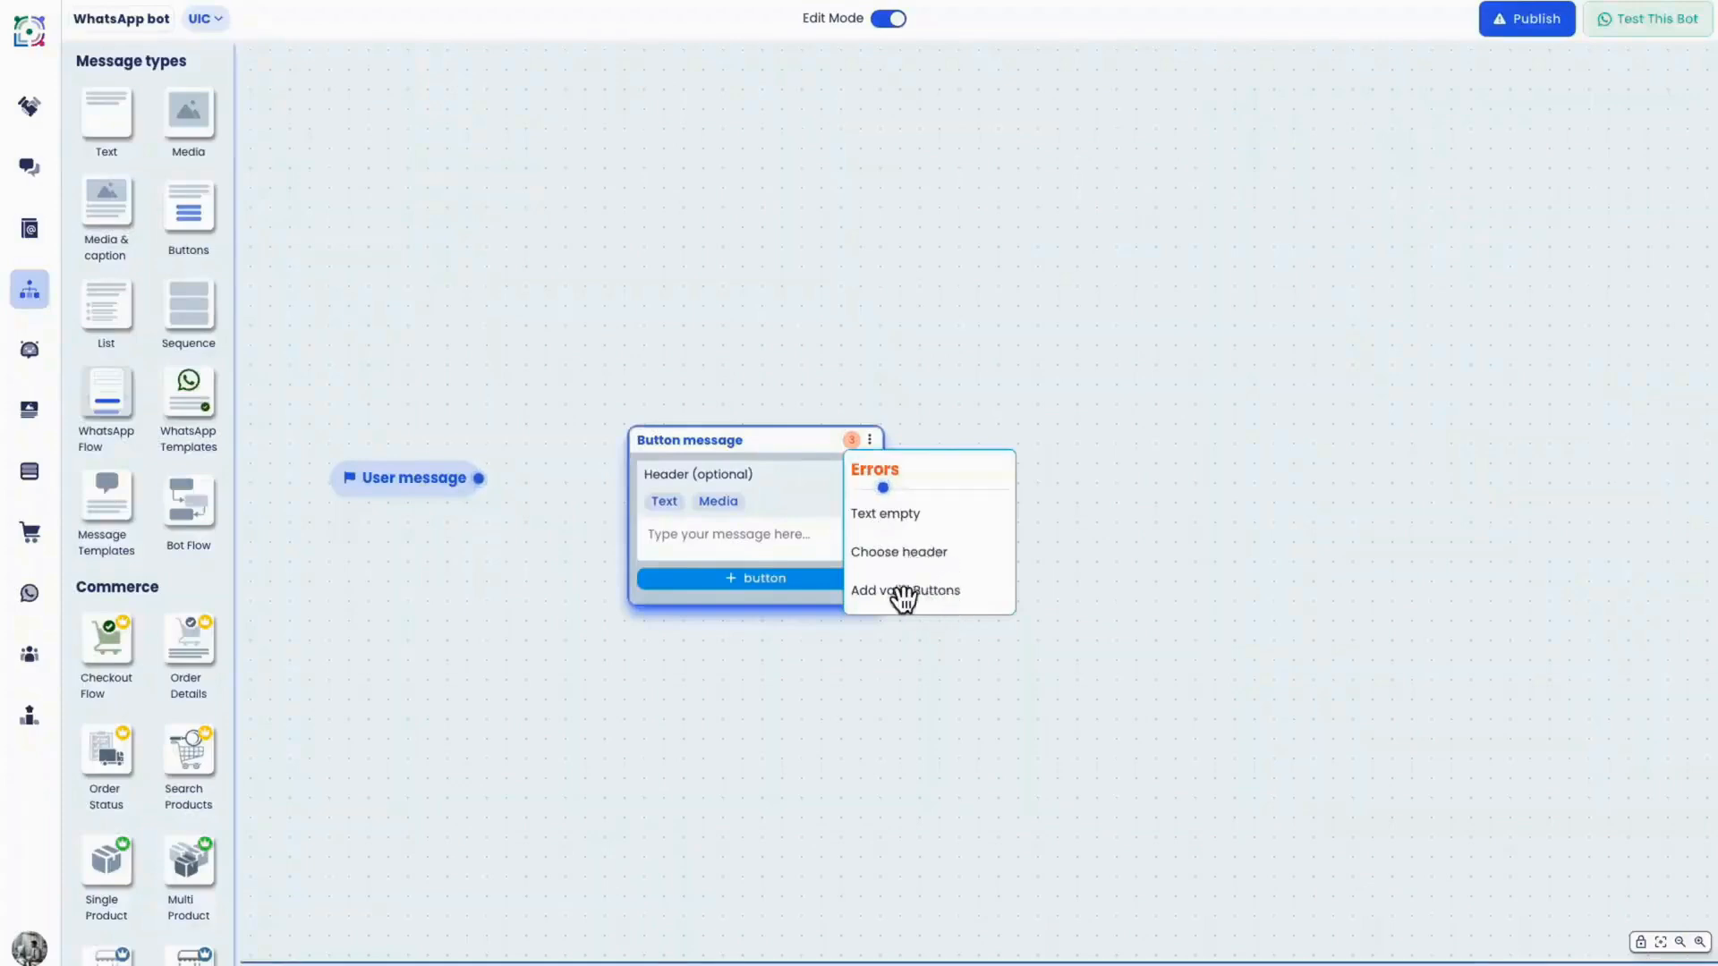
{"action": "left_click", "coordinate": [669, 502]}
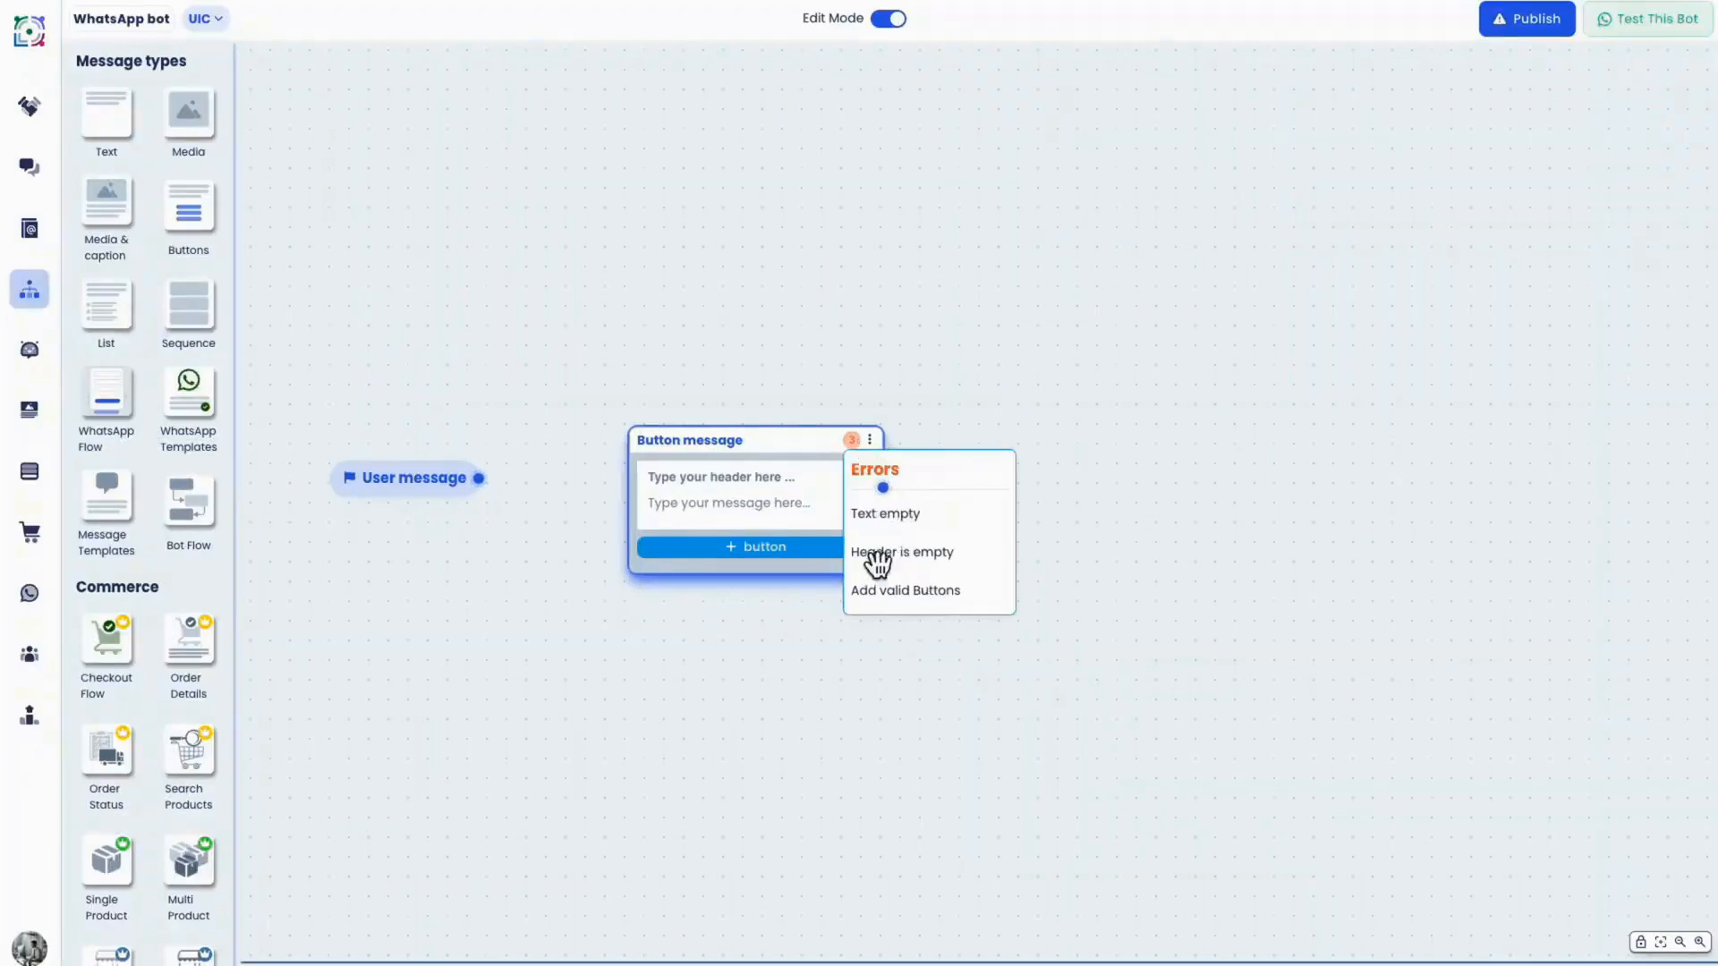
{"action": "left_click", "coordinate": [693, 481]}
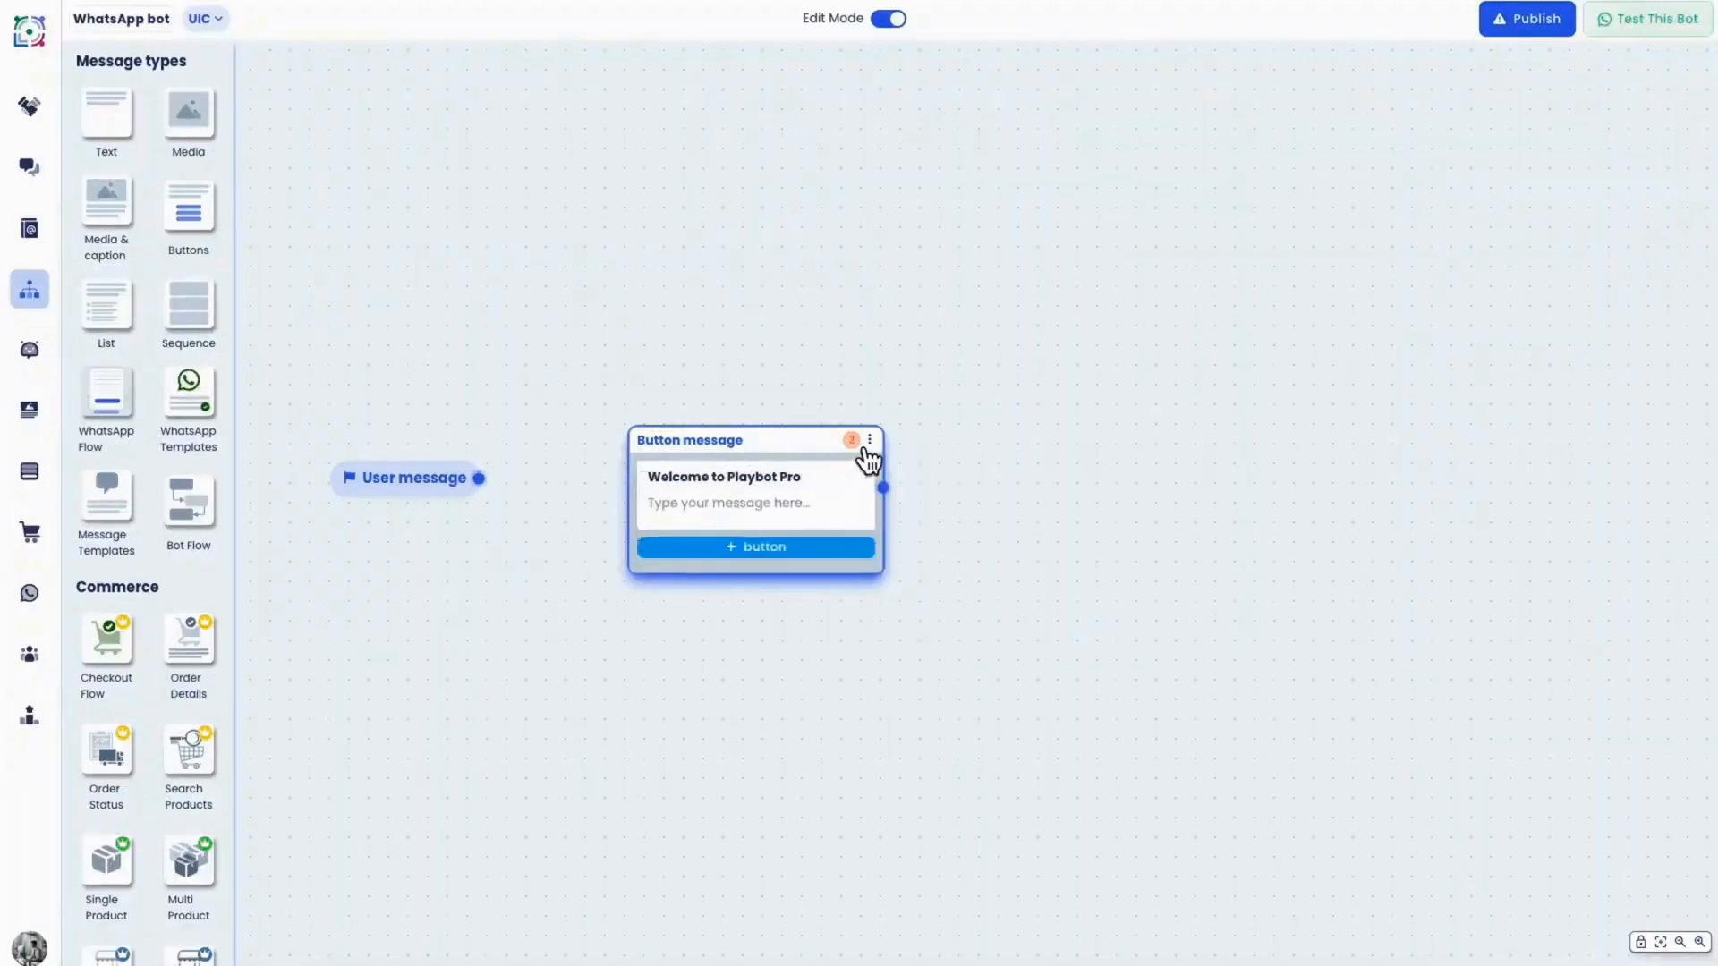
Set the body text of the button message to "How can I help you".
{"action": "mouse_move", "coordinate": [851, 440]}
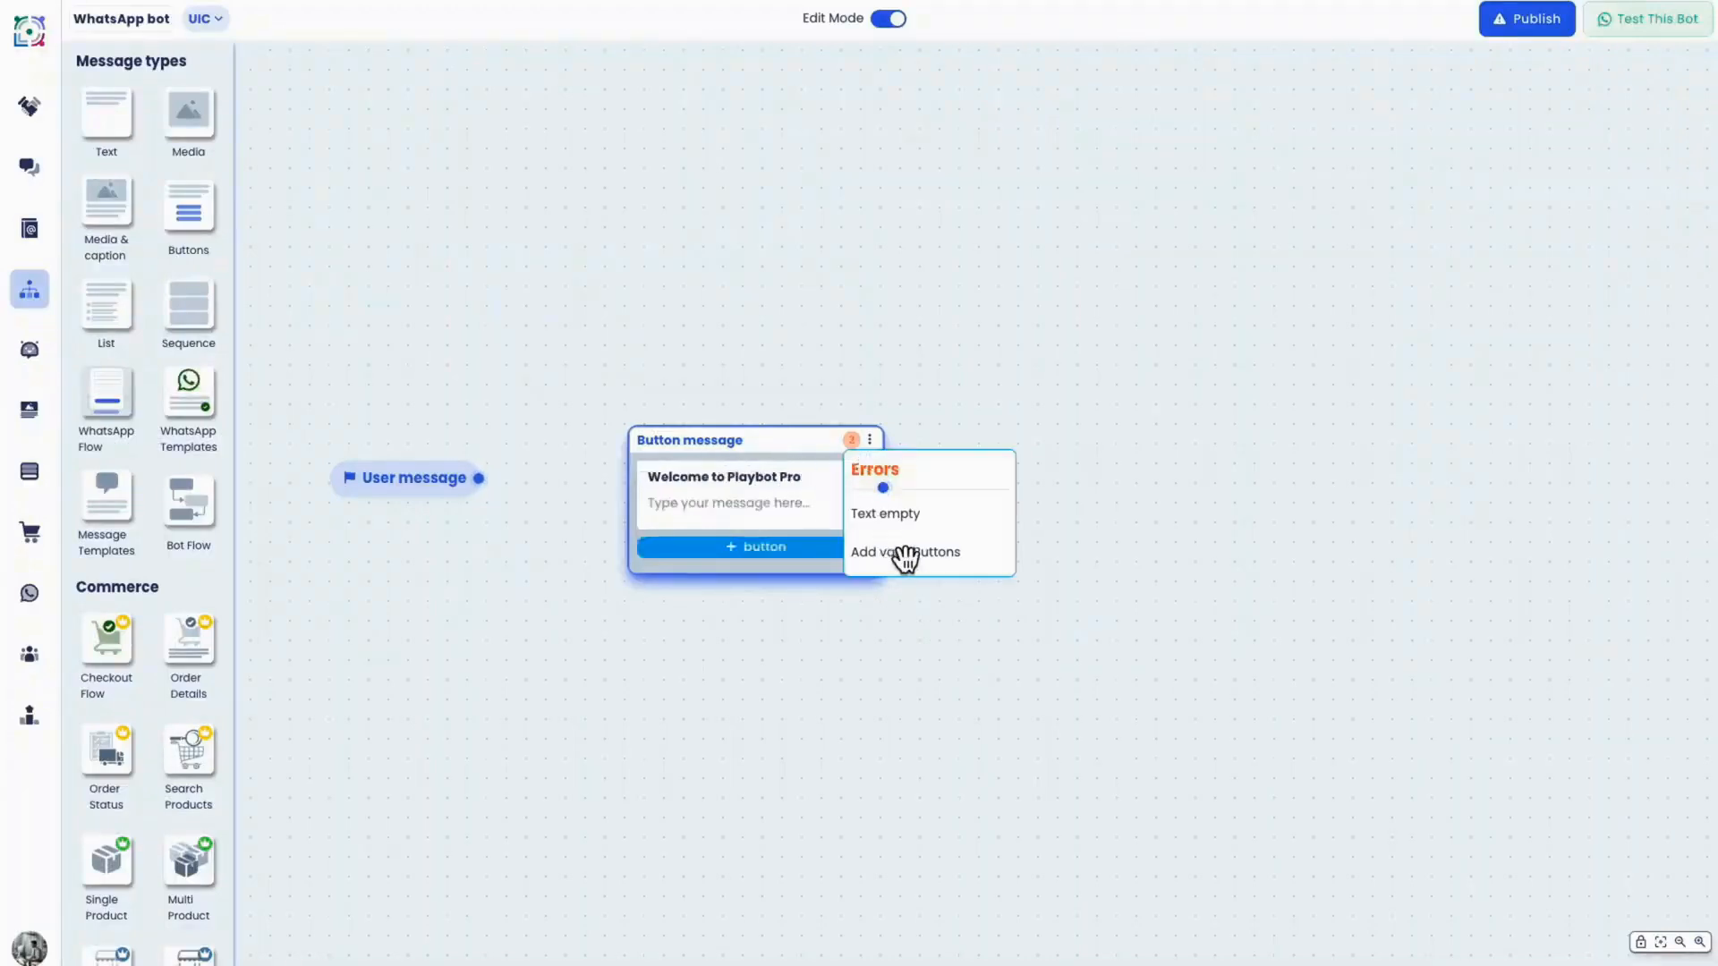
{"action": "left_click", "coordinate": [730, 514]}
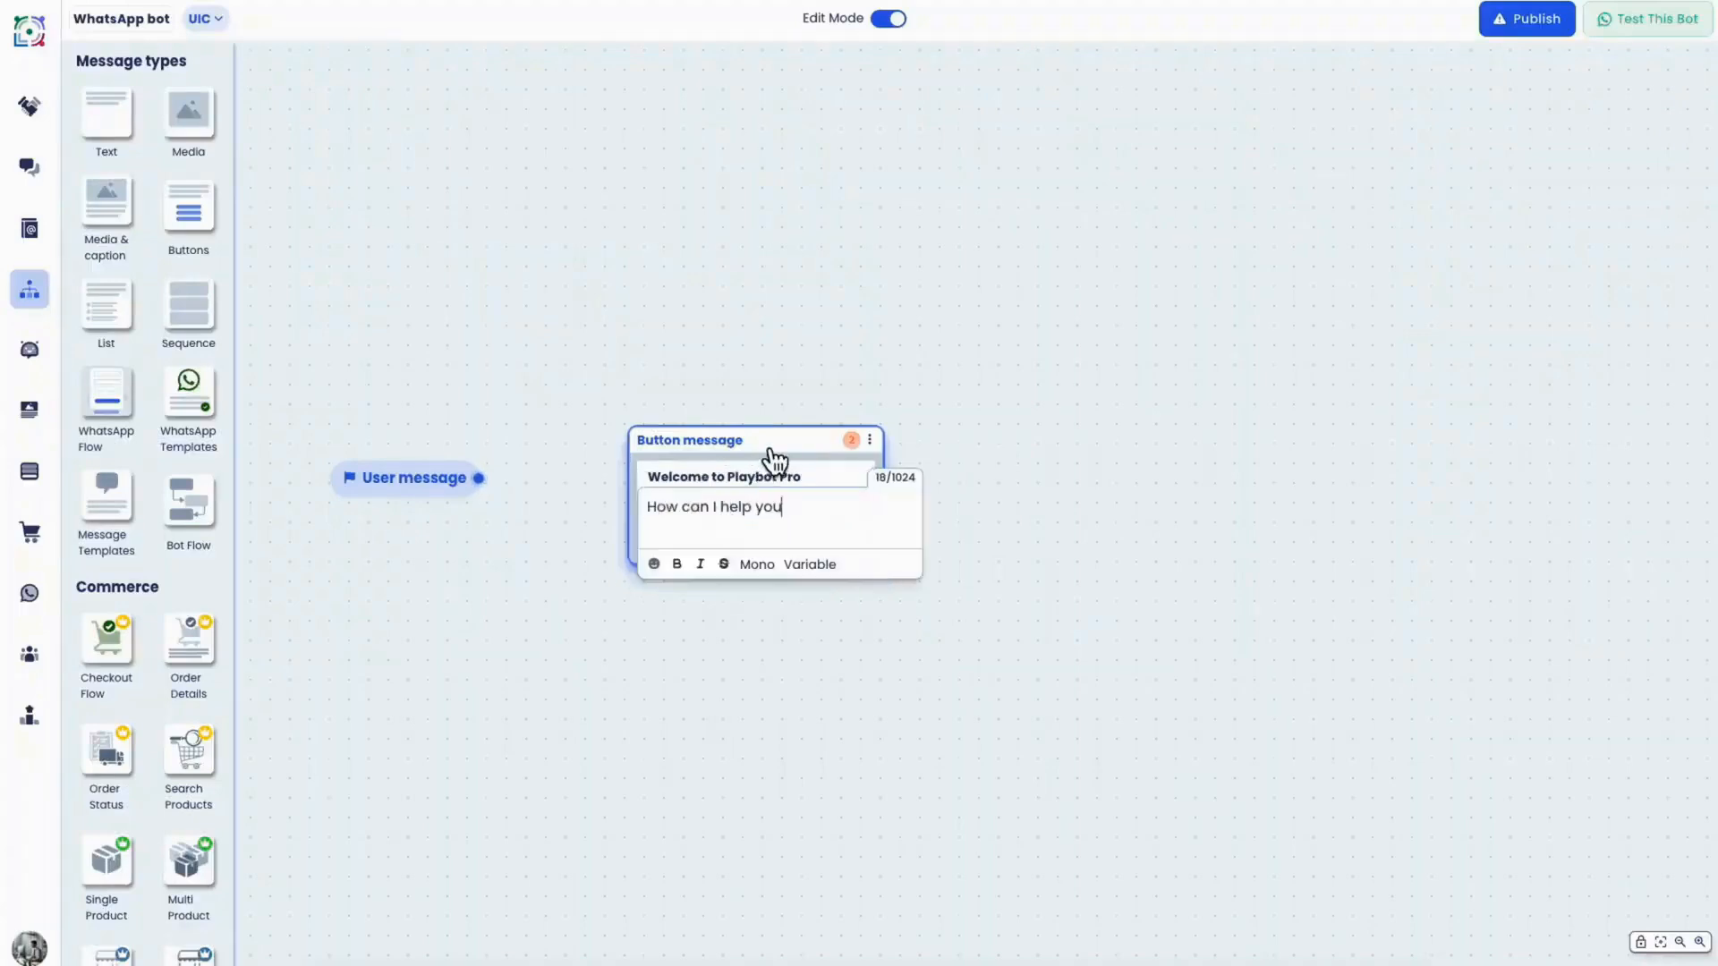
{"action": "left_click", "coordinate": [770, 454]}
Add a reply button labelled "Contact support" to the button message.
{"action": "mouse_move", "coordinate": [859, 449]}
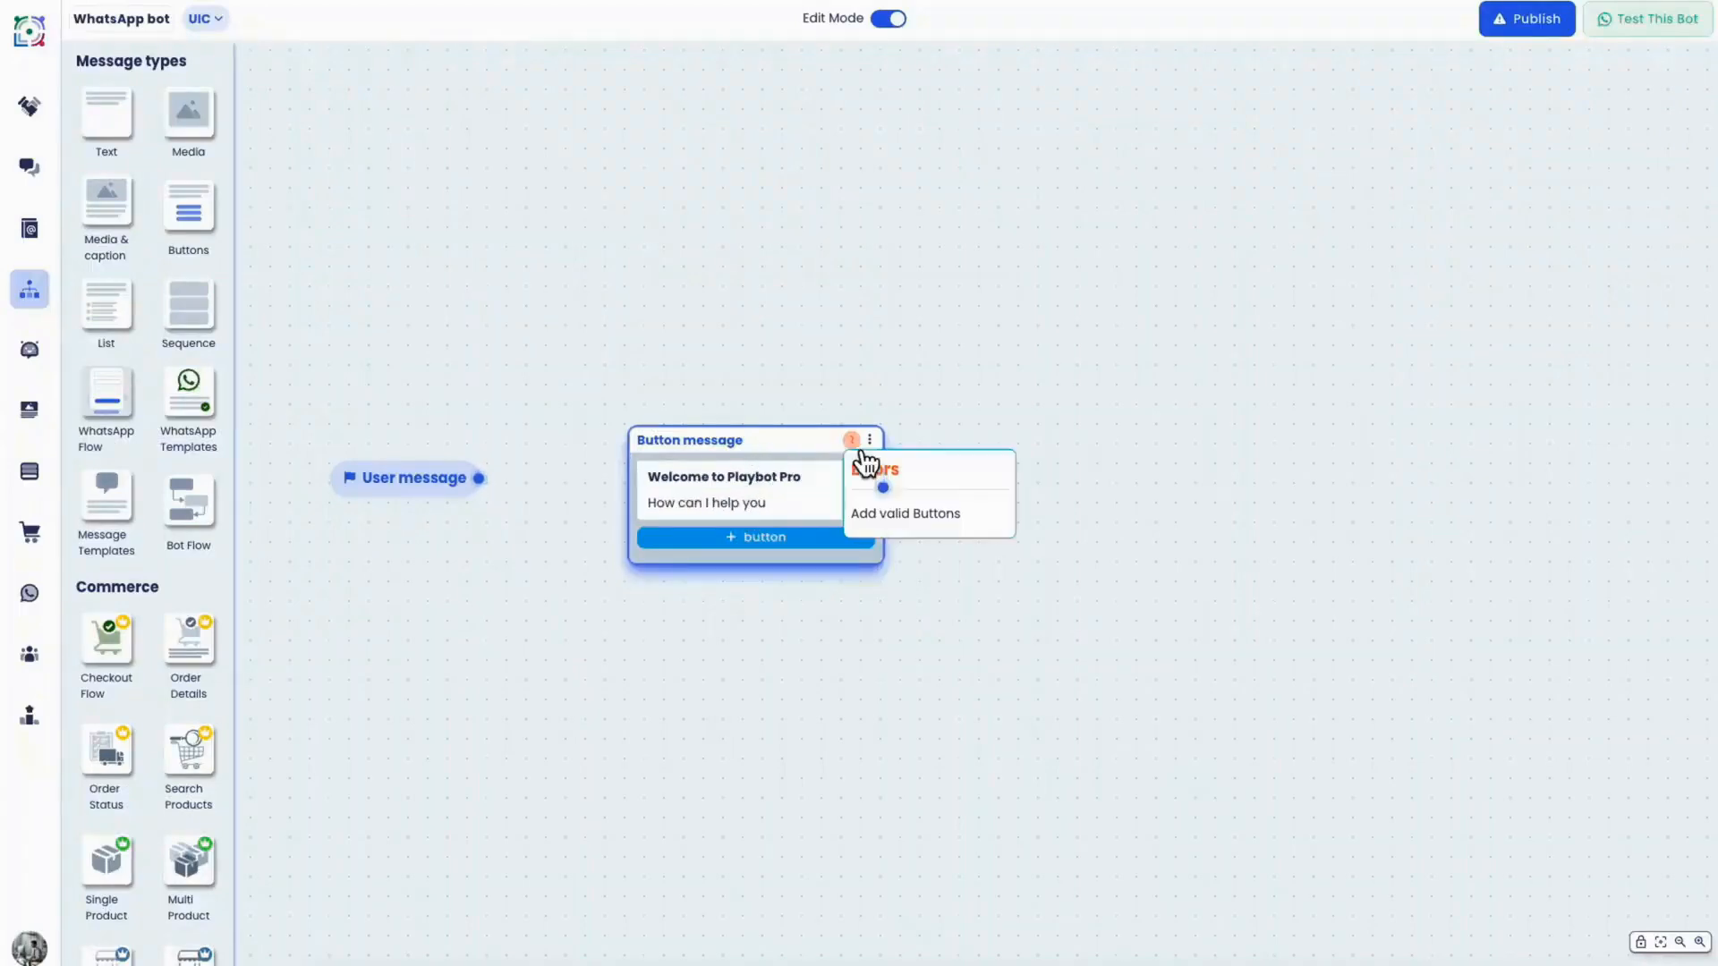
{"action": "left_click", "coordinate": [763, 540]}
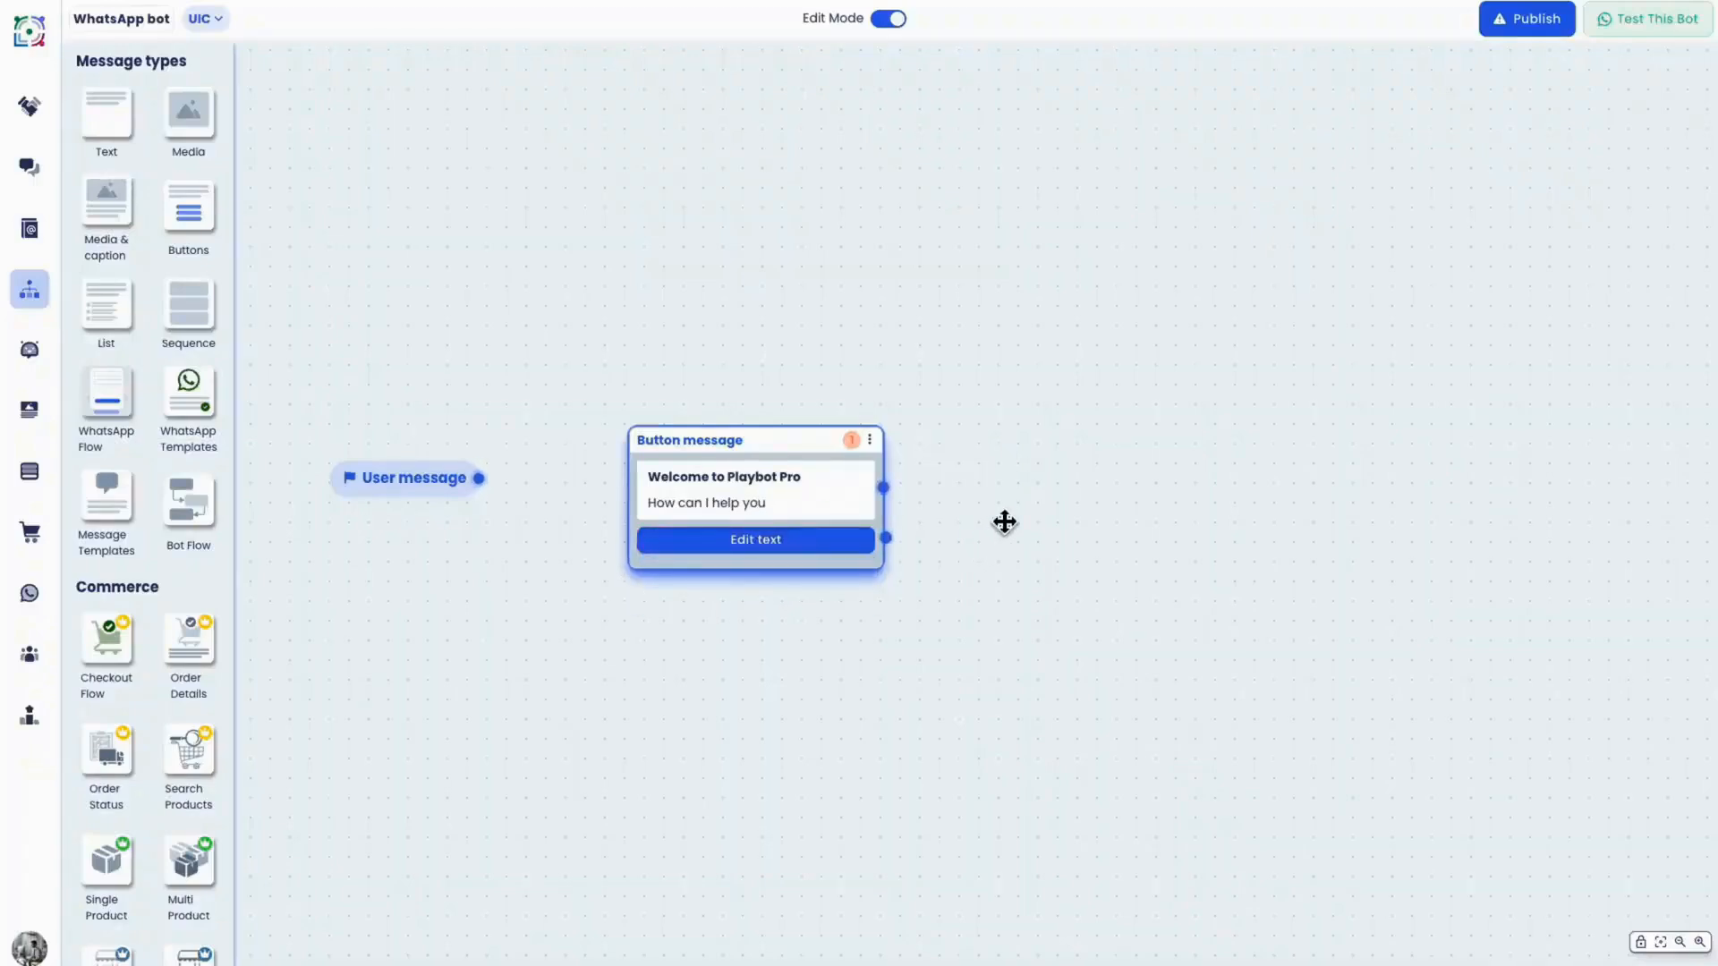
{"action": "mouse_move", "coordinate": [855, 443]}
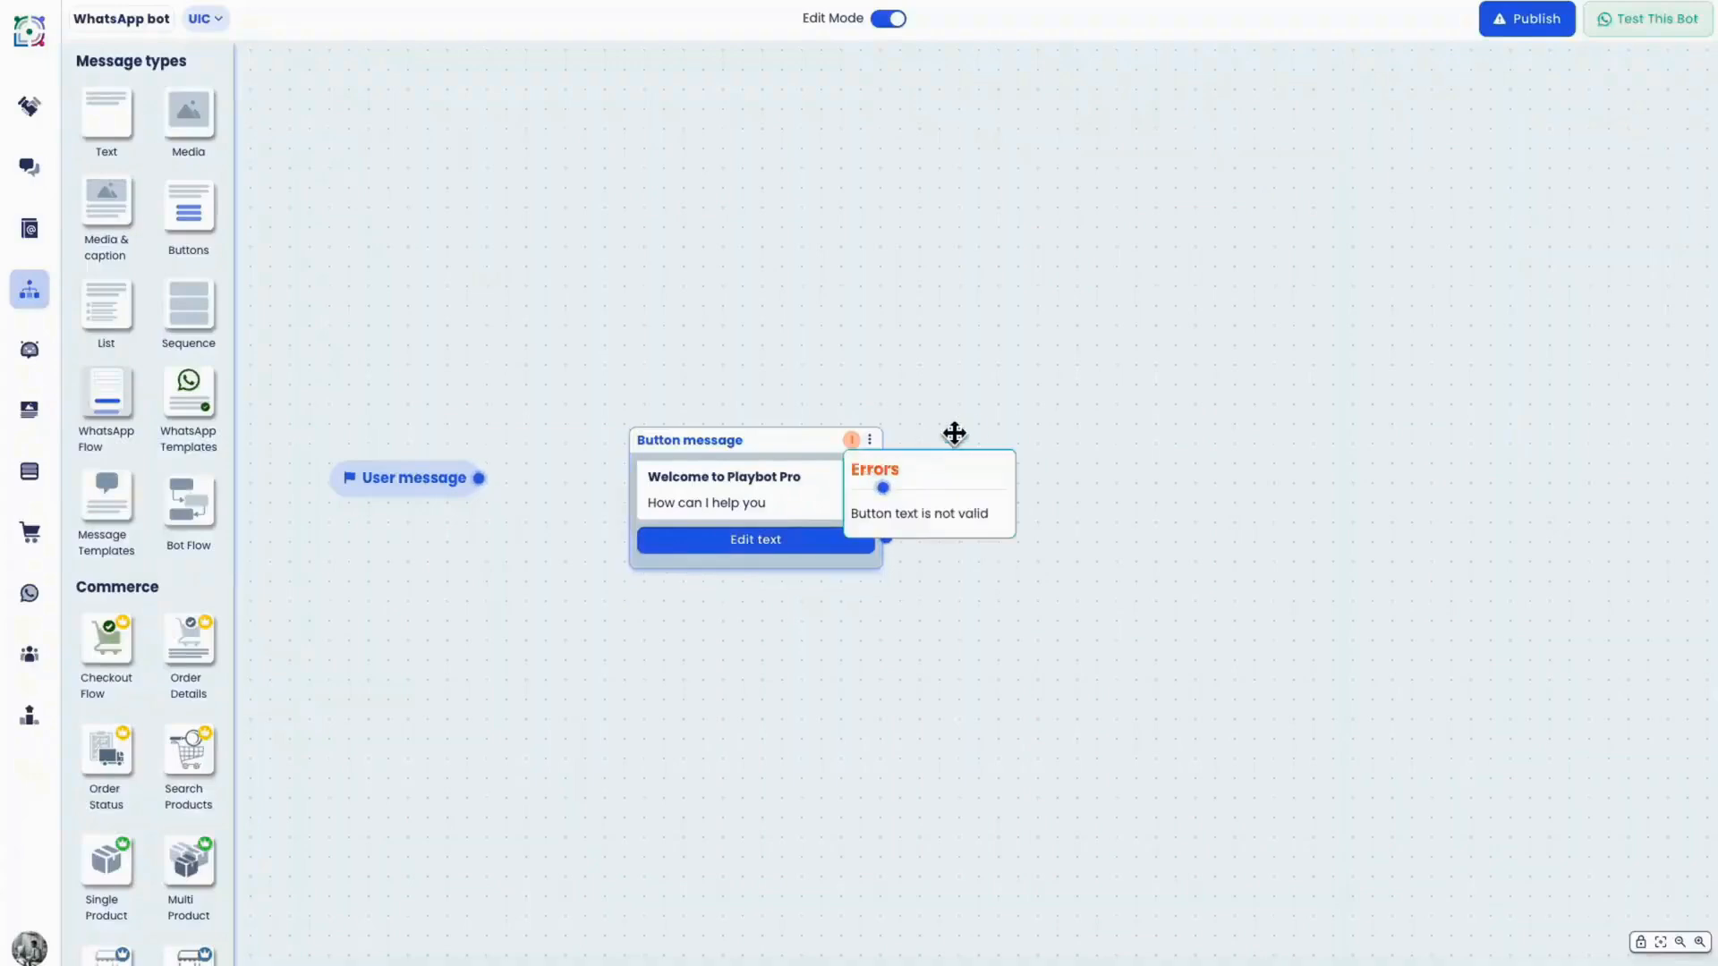
{"action": "left_click", "coordinate": [752, 540]}
{"action": "type", "text": "Contact support"}
{"action": "left_click", "coordinate": [1016, 491]}
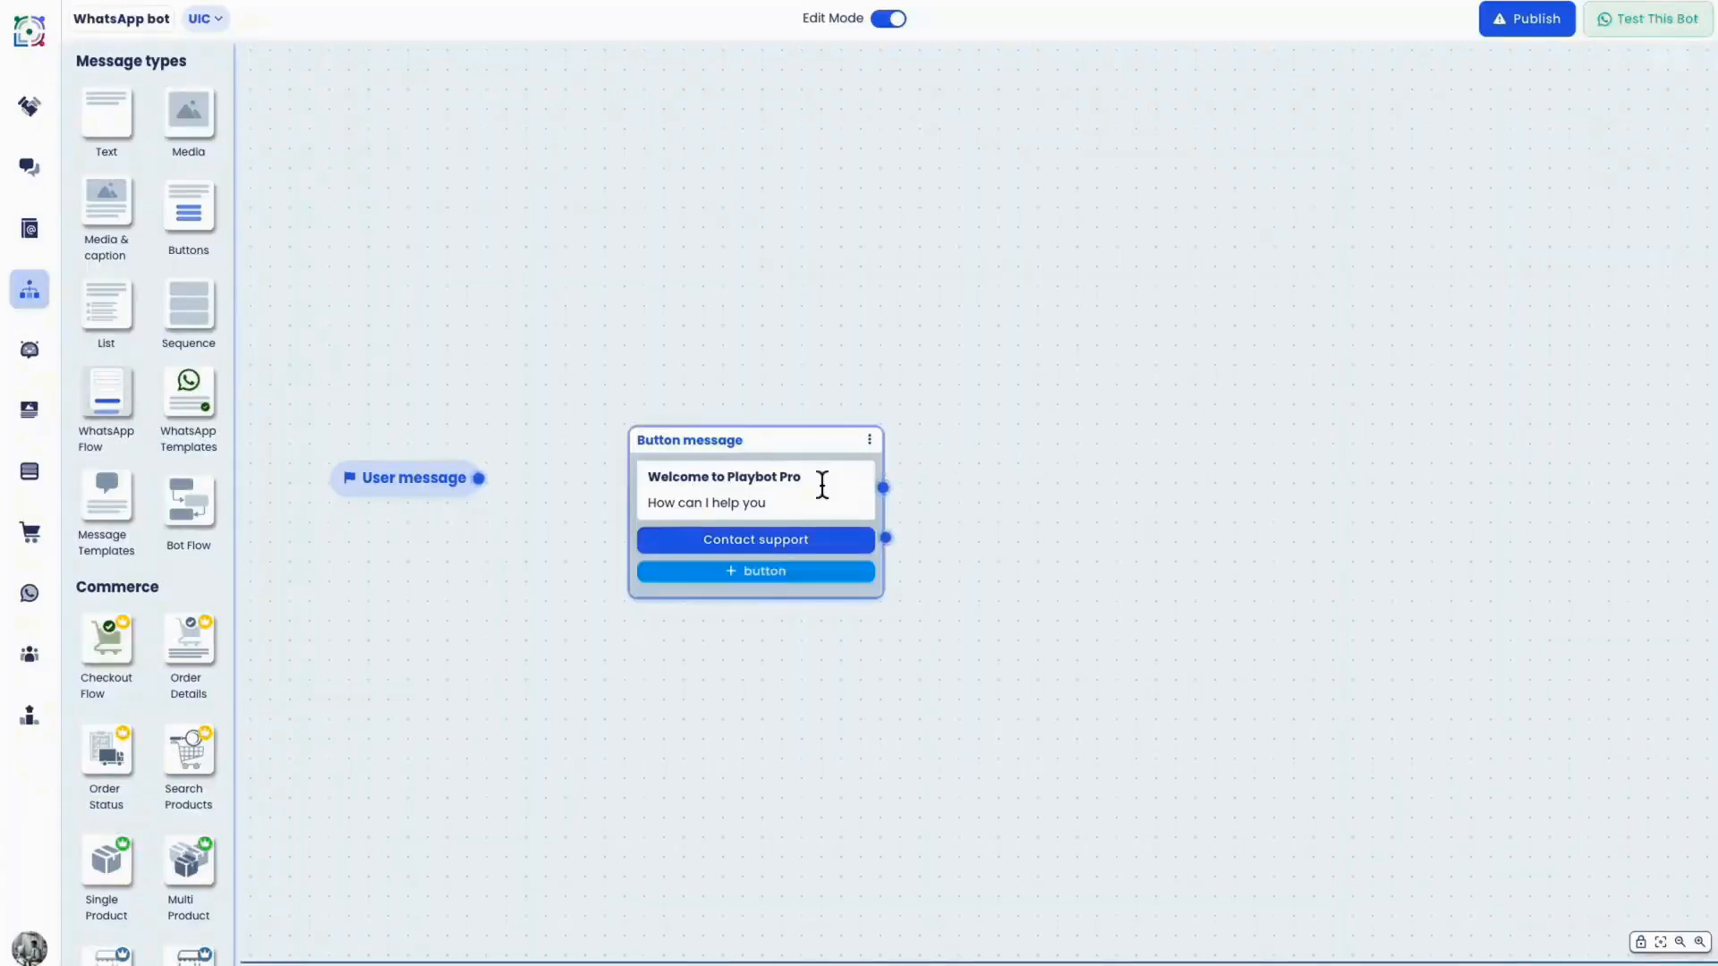
Remove the text header from the button message.
{"action": "left_click", "coordinate": [783, 489]}
{"action": "left_click", "coordinate": [993, 435]}
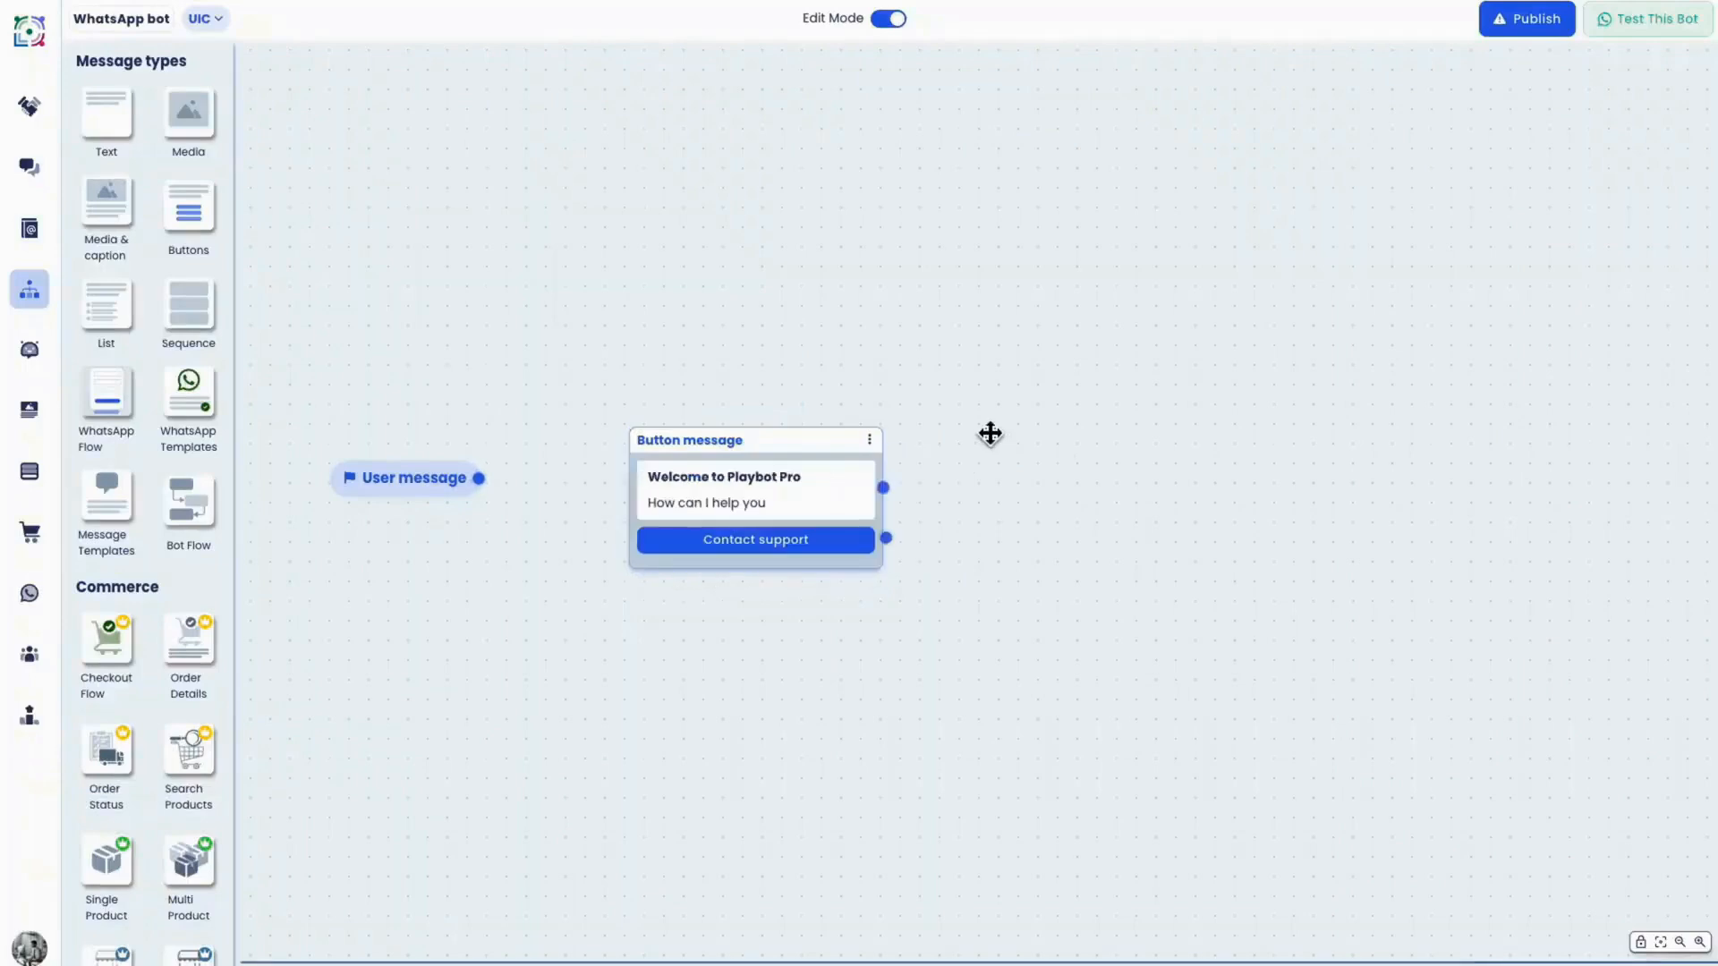
{"action": "left_click", "coordinate": [868, 439]}
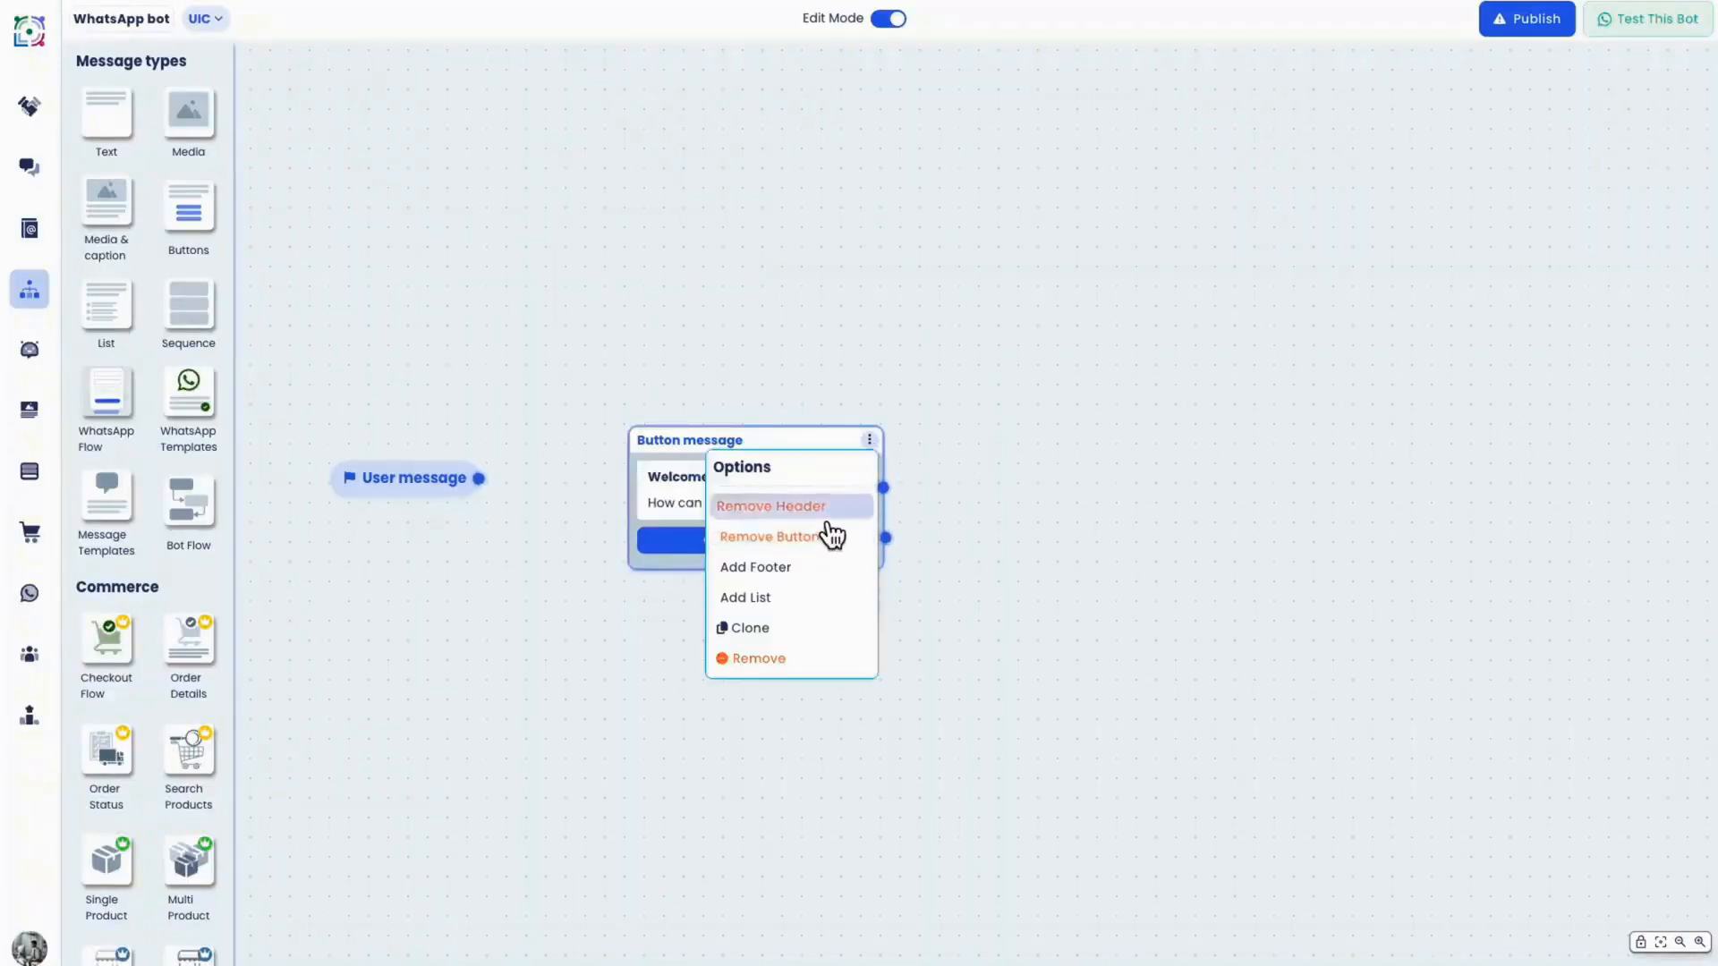
{"action": "left_click", "coordinate": [820, 512]}
Add a media header to the button message.
{"action": "left_click", "coordinate": [869, 439]}
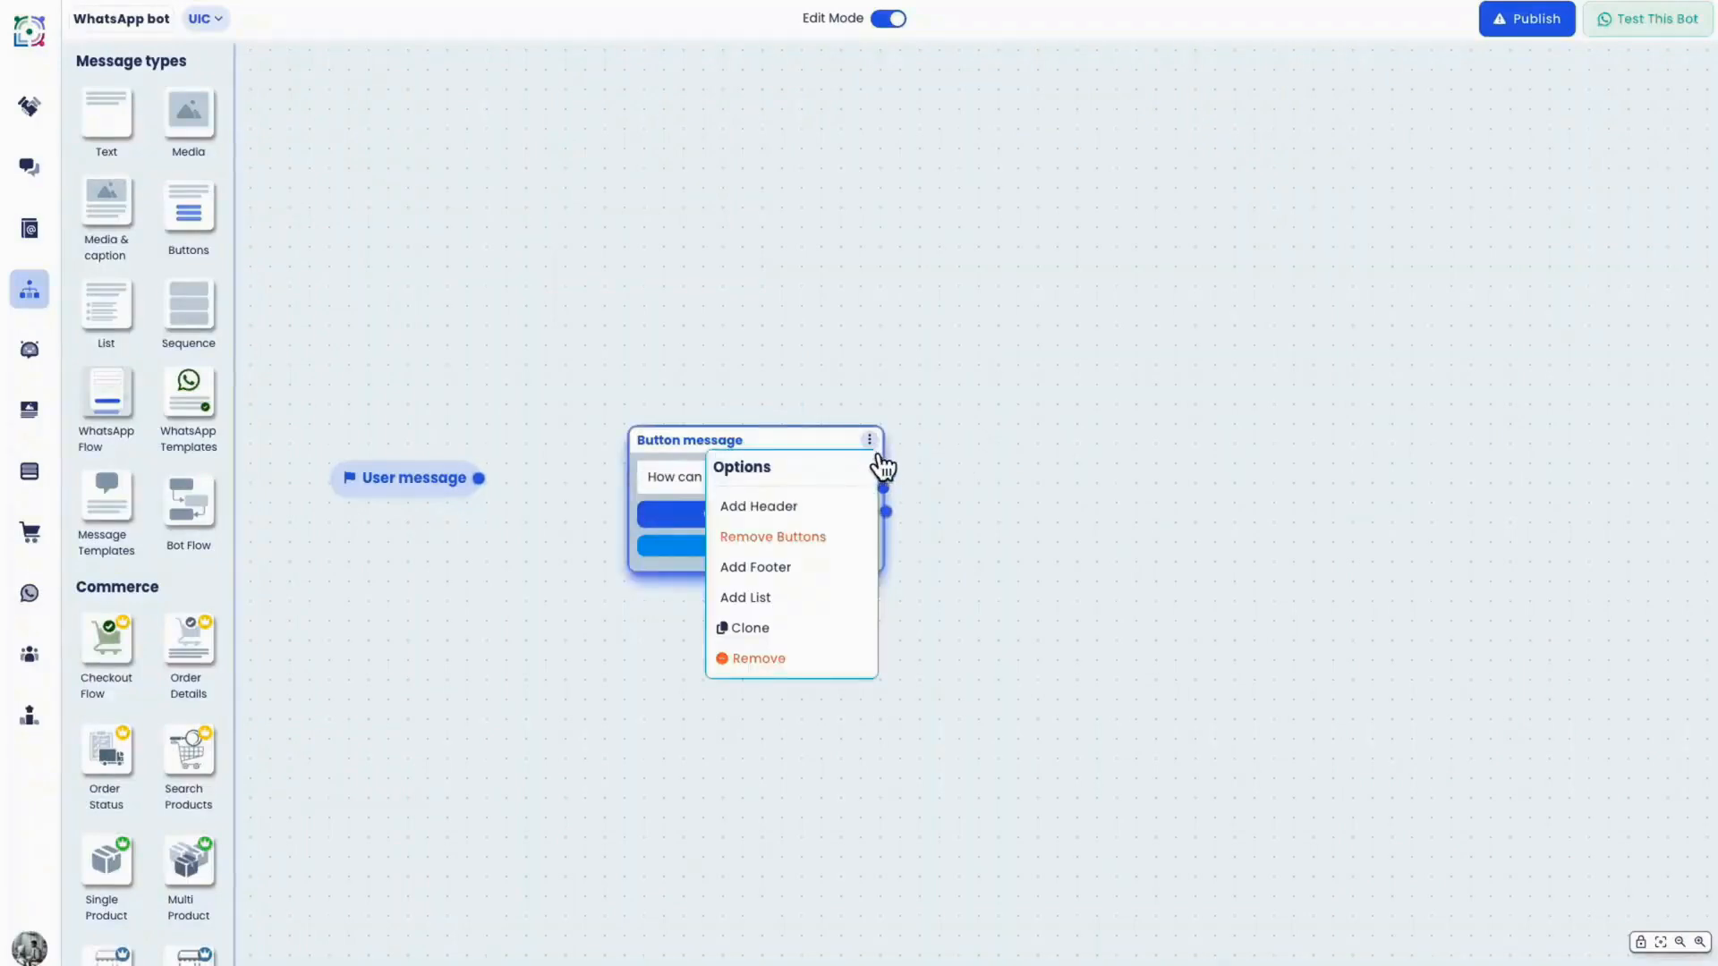
{"action": "left_click", "coordinate": [806, 508]}
{"action": "left_click", "coordinate": [721, 501]}
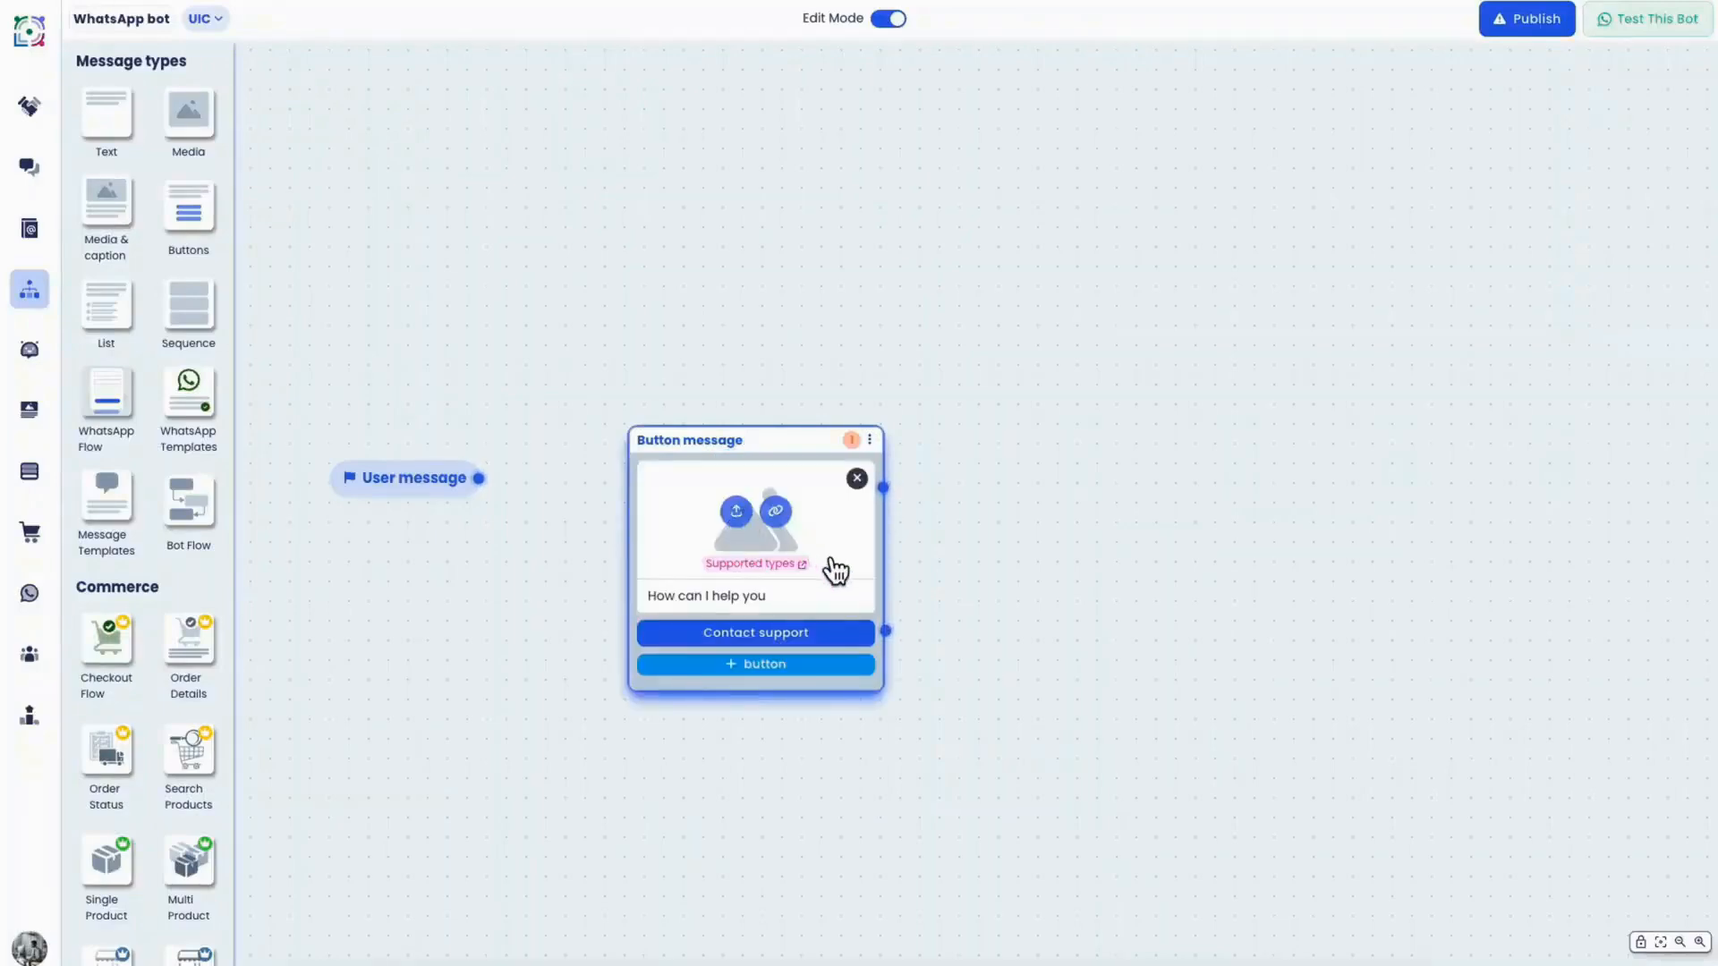
Examine the video, document and image link options of the media header and the list of supported media types.
{"action": "left_click", "coordinate": [786, 527]}
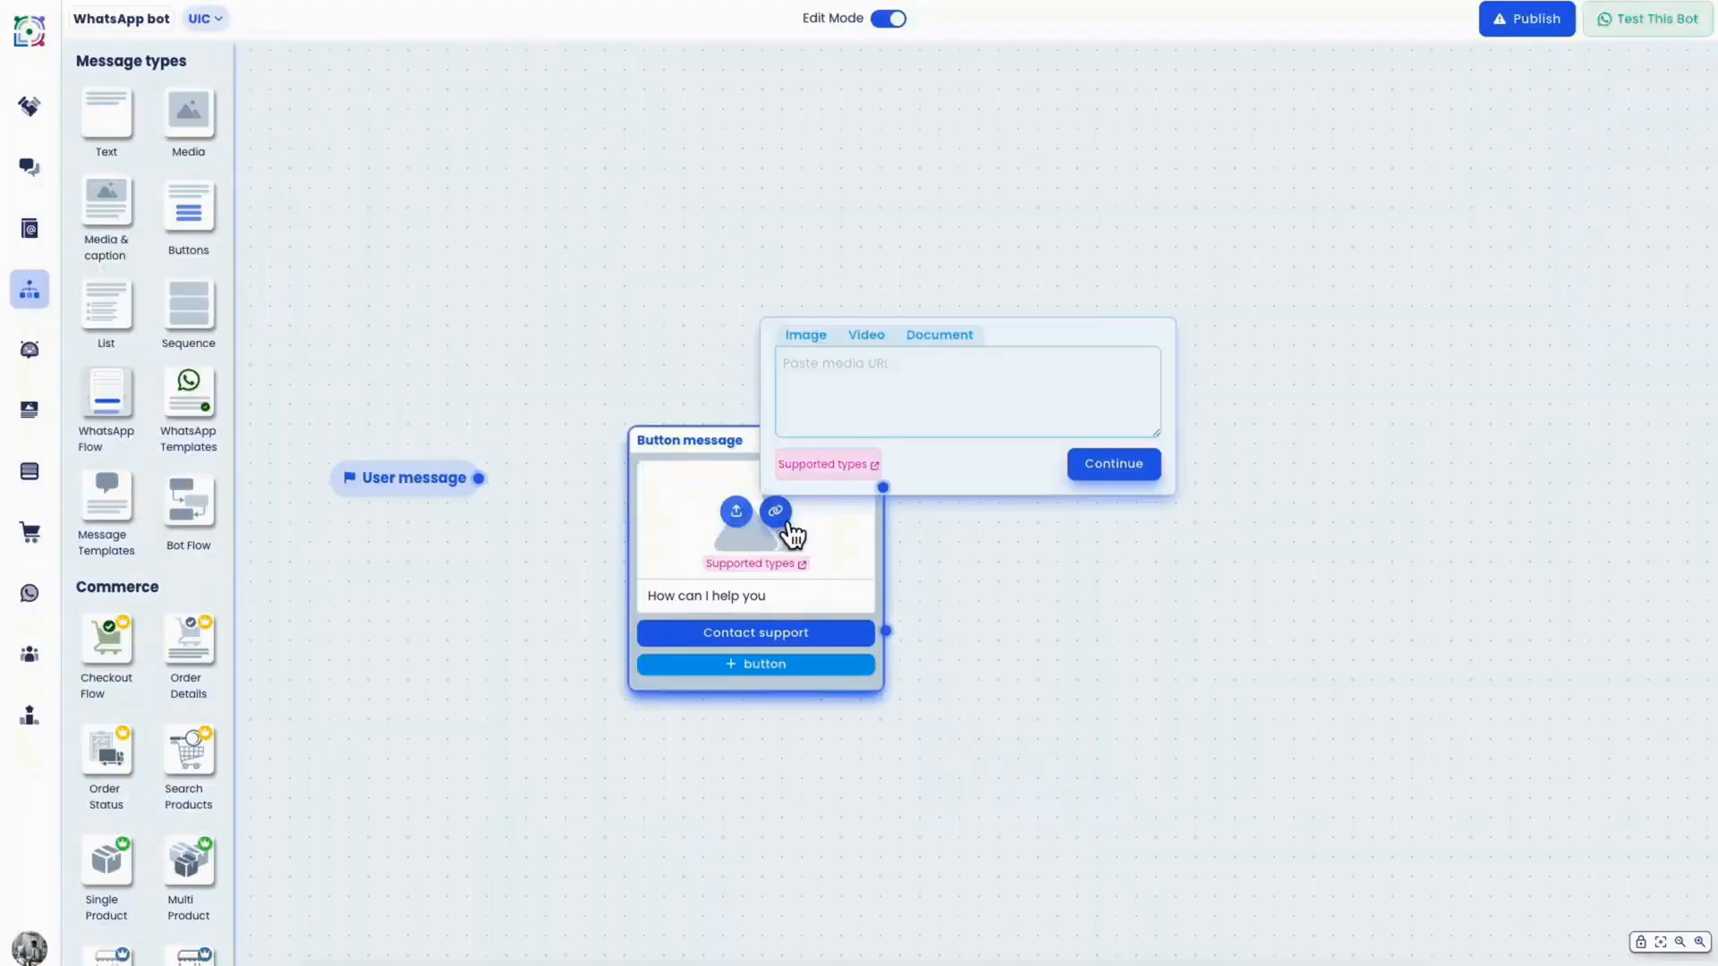
{"action": "left_click", "coordinate": [877, 338]}
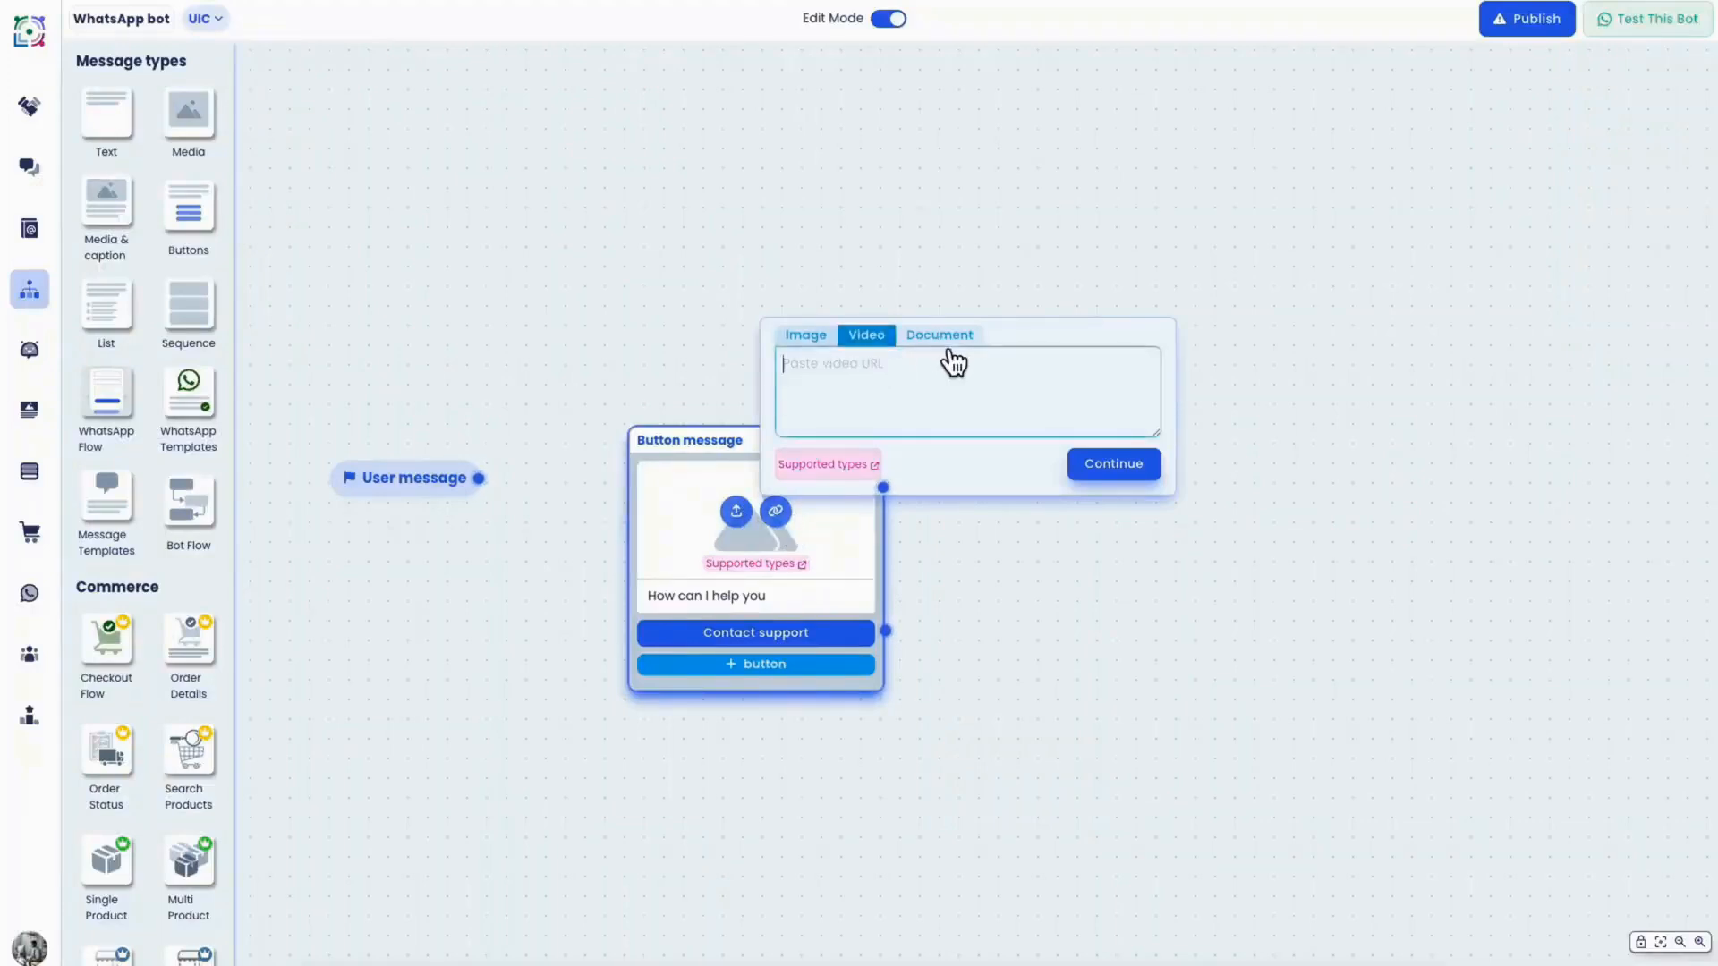
{"action": "left_click", "coordinate": [941, 340]}
{"action": "left_click", "coordinate": [810, 340]}
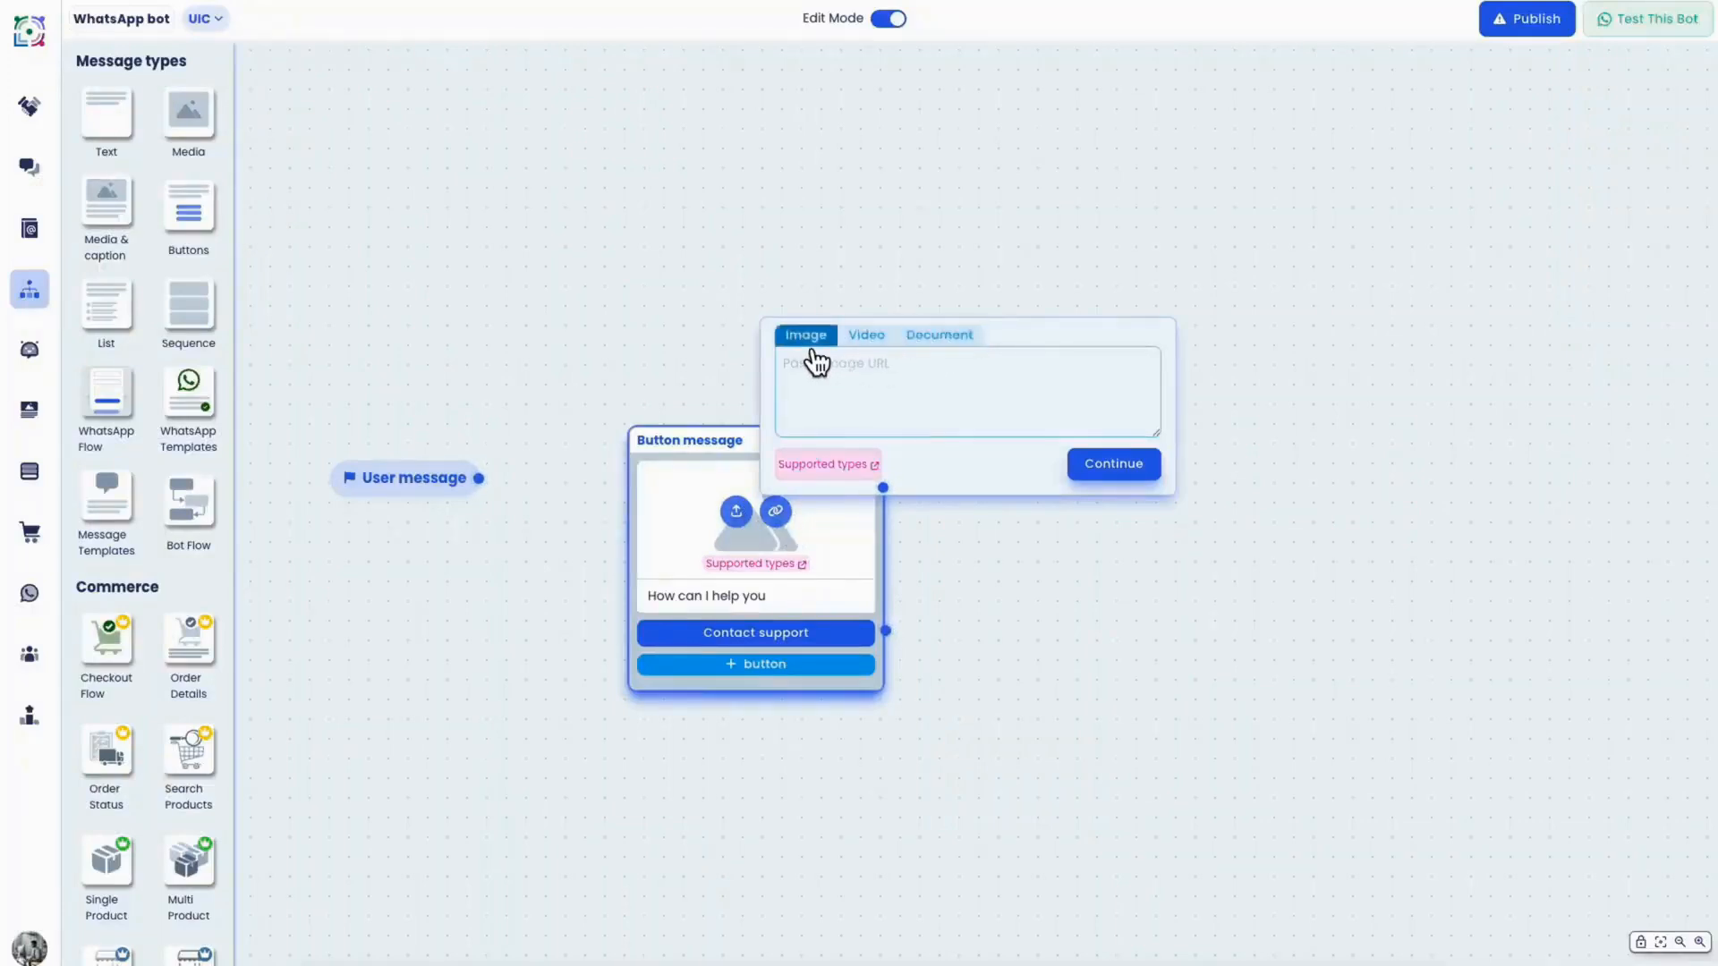
{"action": "left_click", "coordinate": [850, 477]}
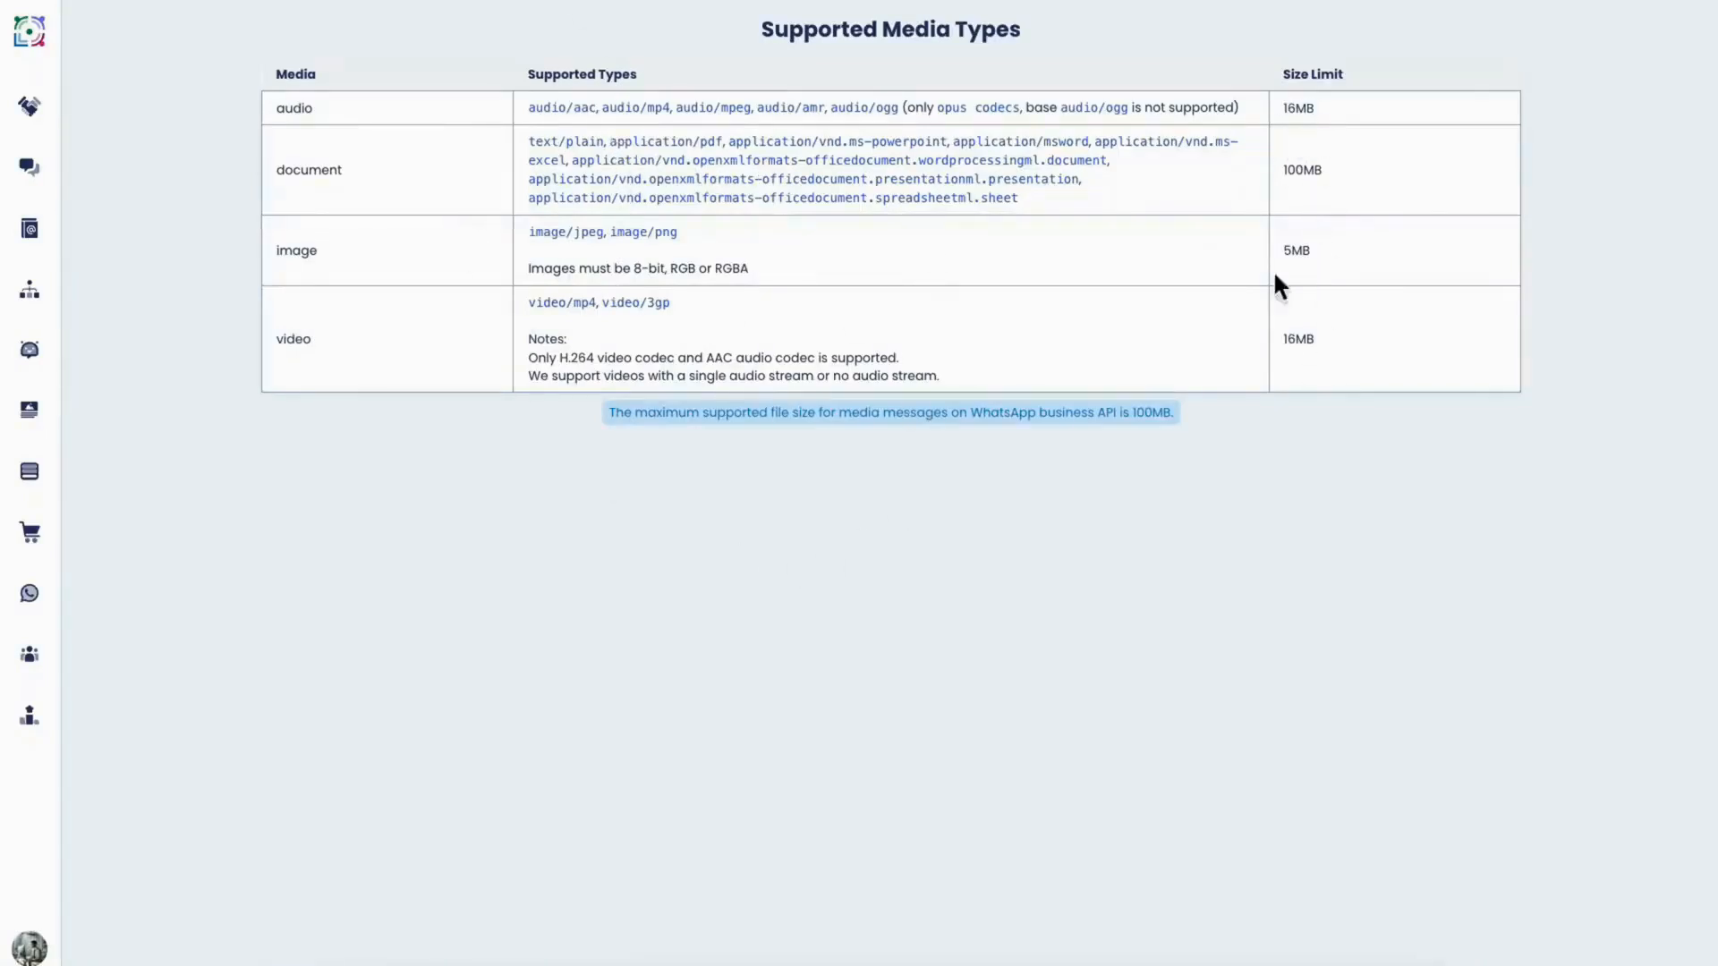
{"action": "left_click", "coordinate": [547, 1]}
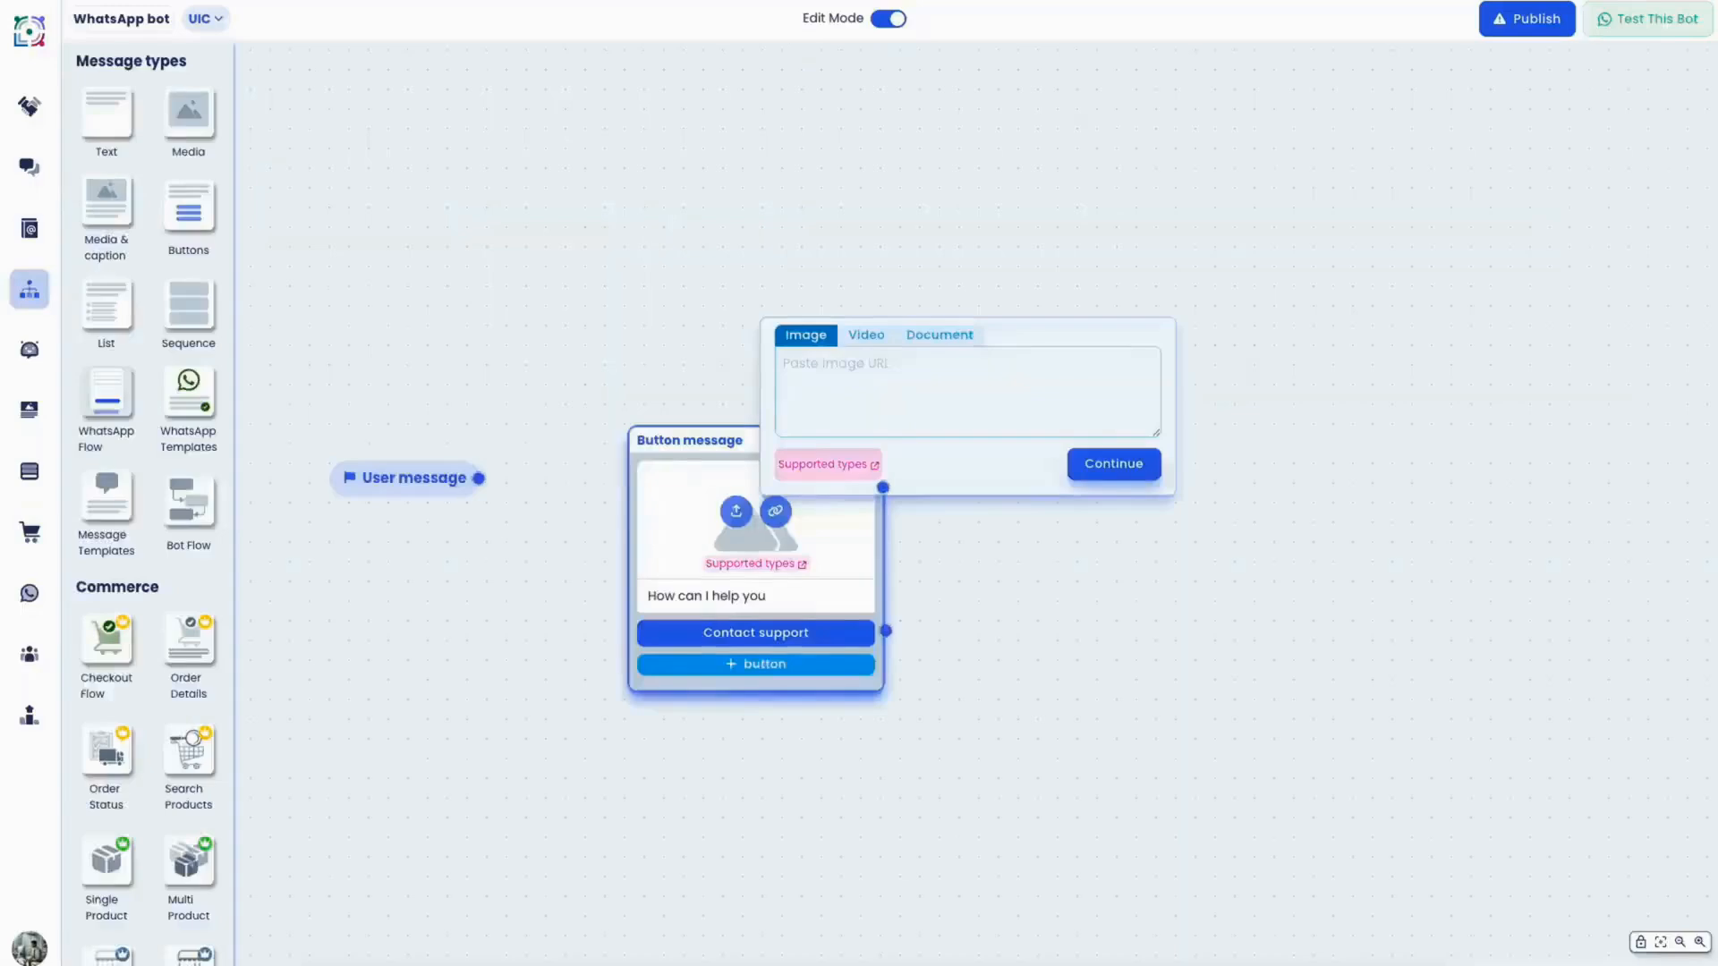
Close the media link entry and remove the media header from the button message.
{"action": "left_click", "coordinate": [553, 376]}
{"action": "left_click", "coordinate": [857, 478]}
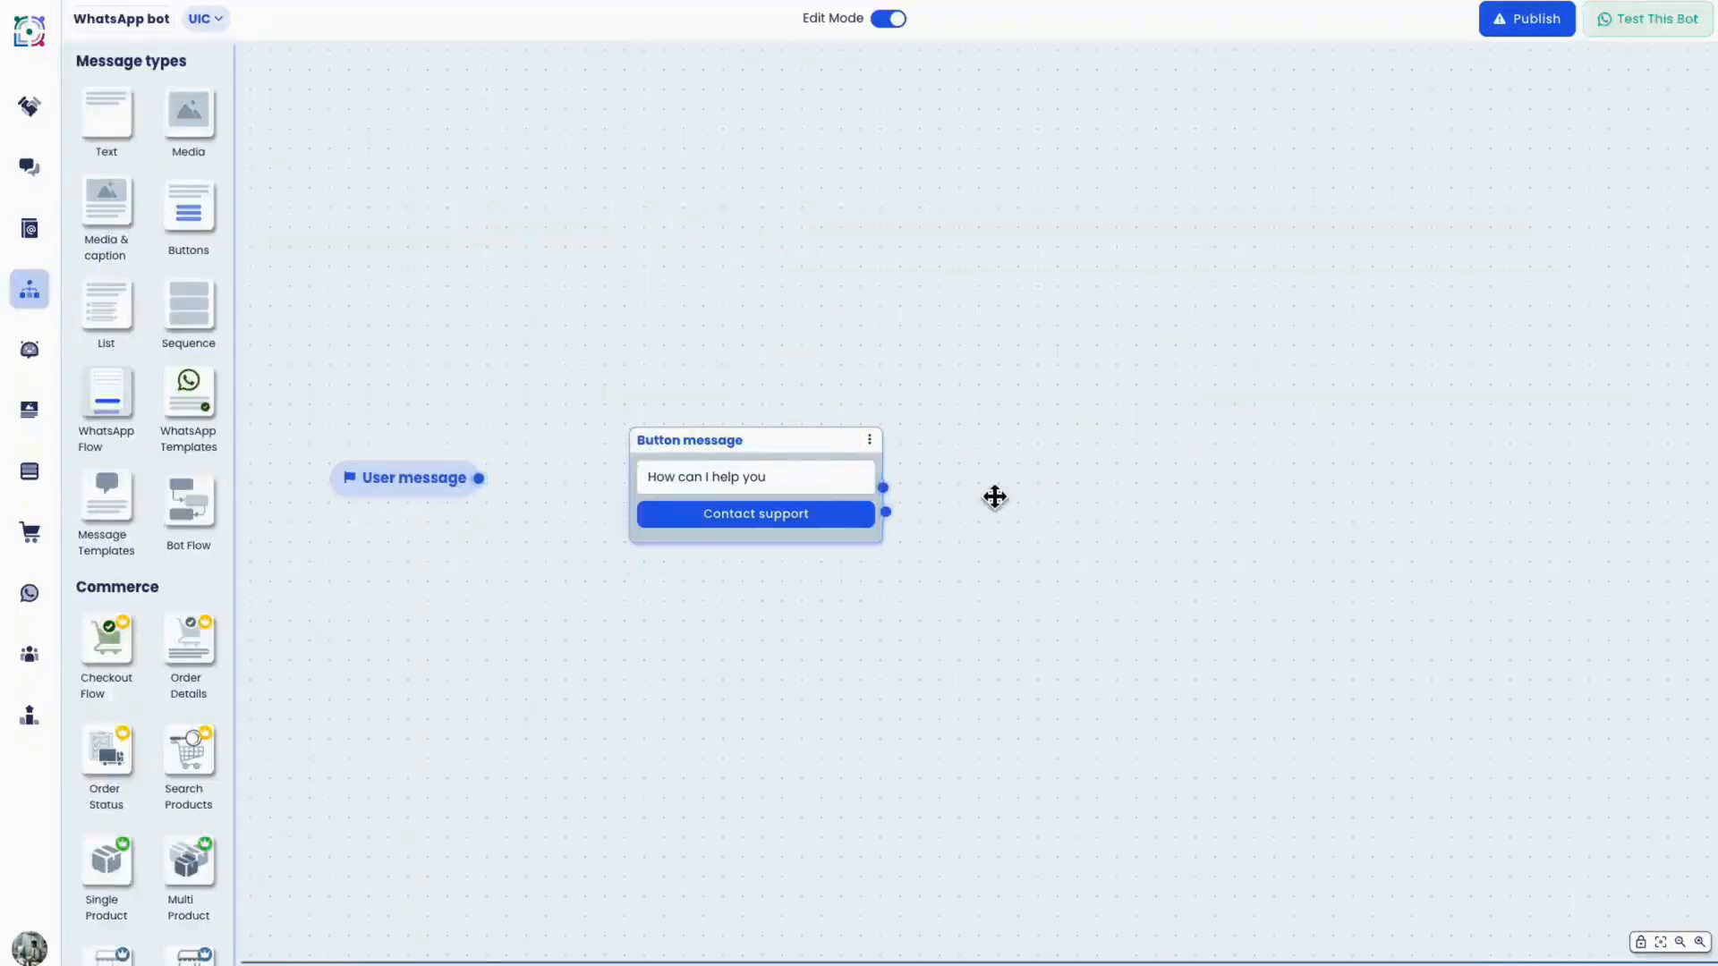
Replace the message's reply button with a list whose menu button reads "Options", and add a footer.
{"action": "mouse_move", "coordinate": [868, 526]}
{"action": "left_click", "coordinate": [869, 440]}
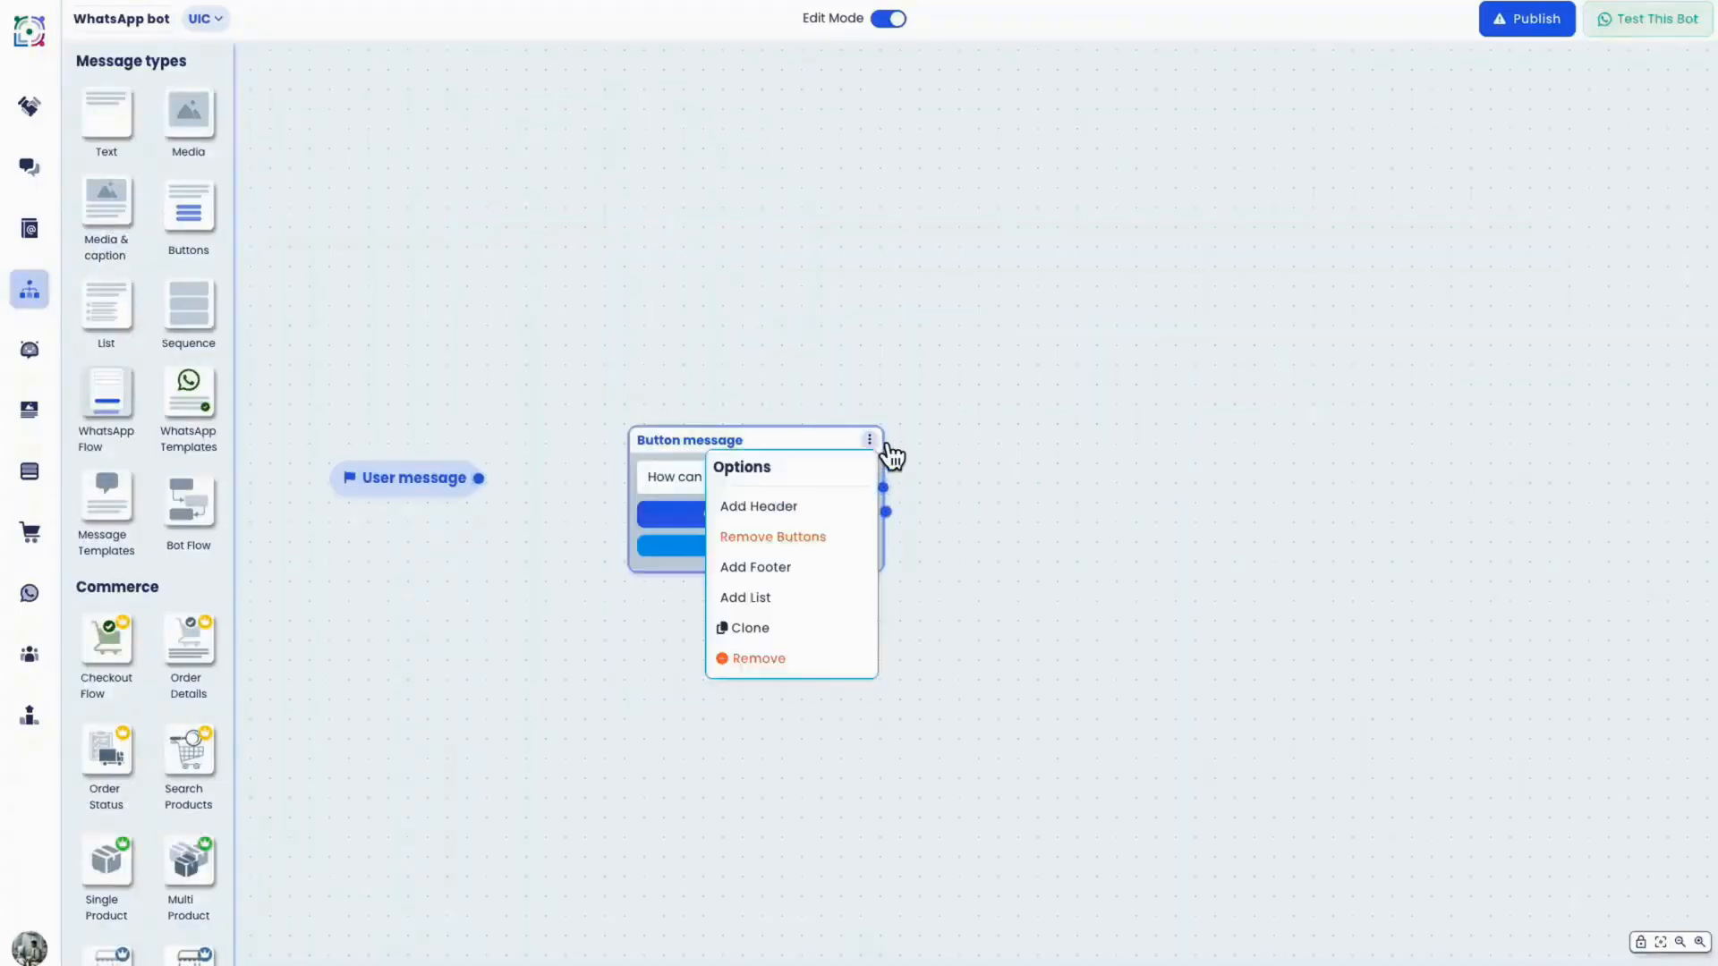
{"action": "left_click", "coordinate": [819, 603]}
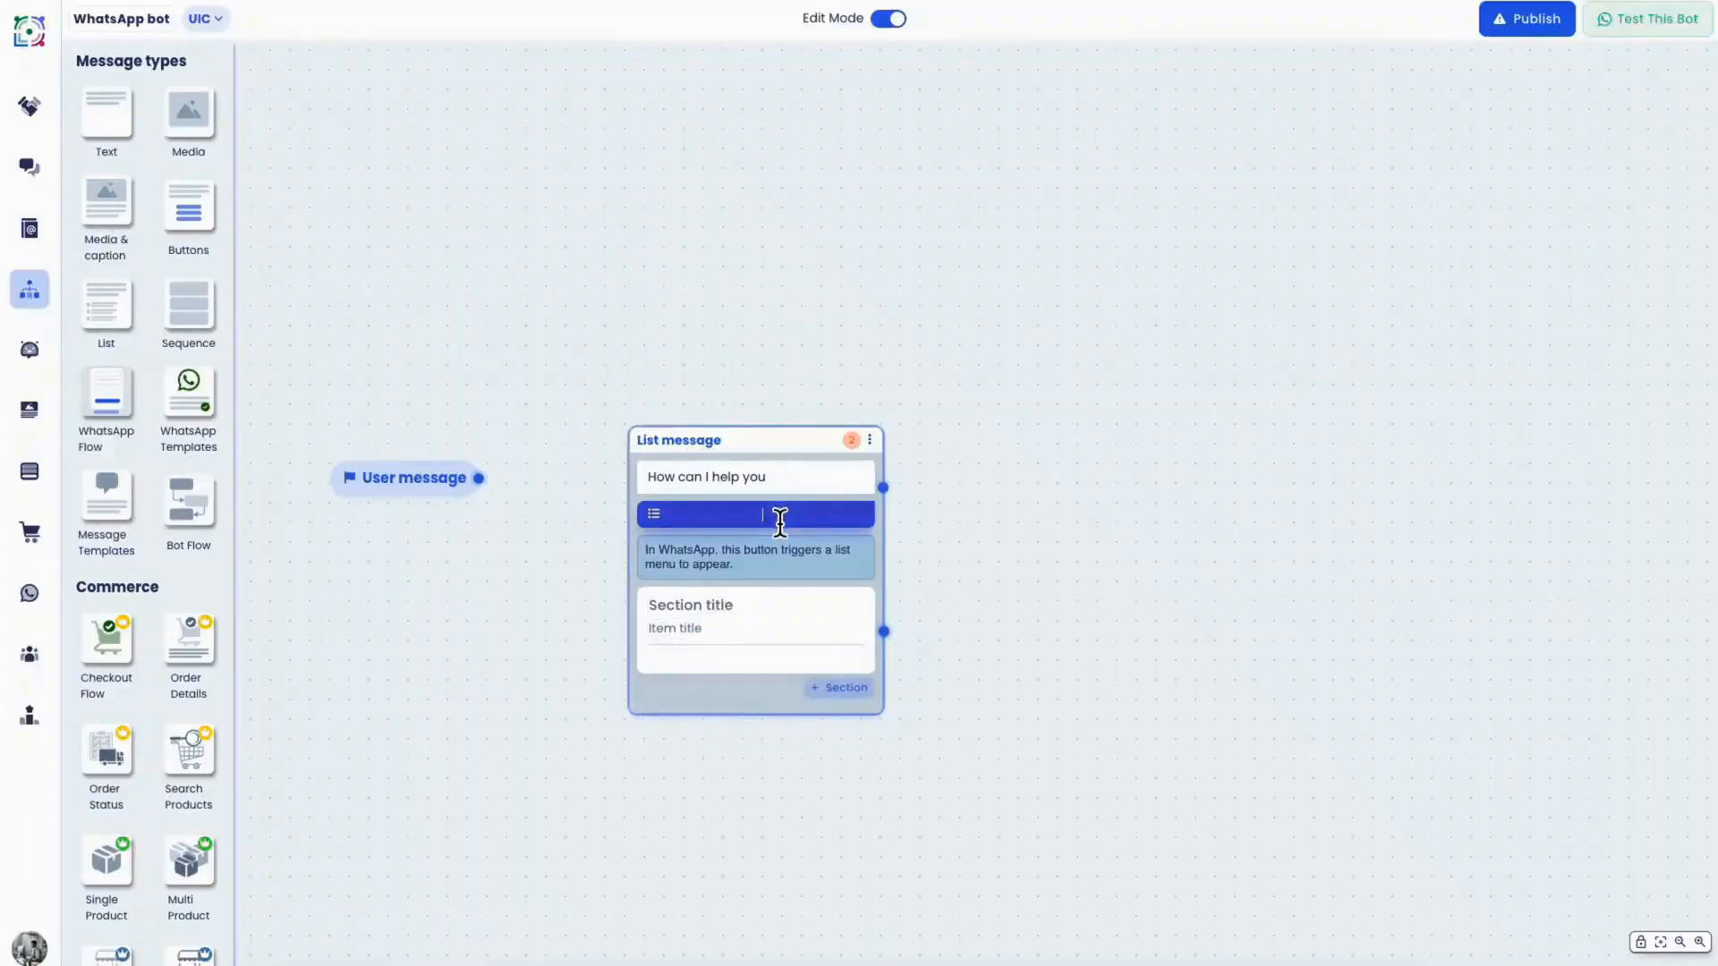
{"action": "type", "text": "Options"}
{"action": "left_click", "coordinate": [869, 440]}
{"action": "left_click", "coordinate": [832, 571]}
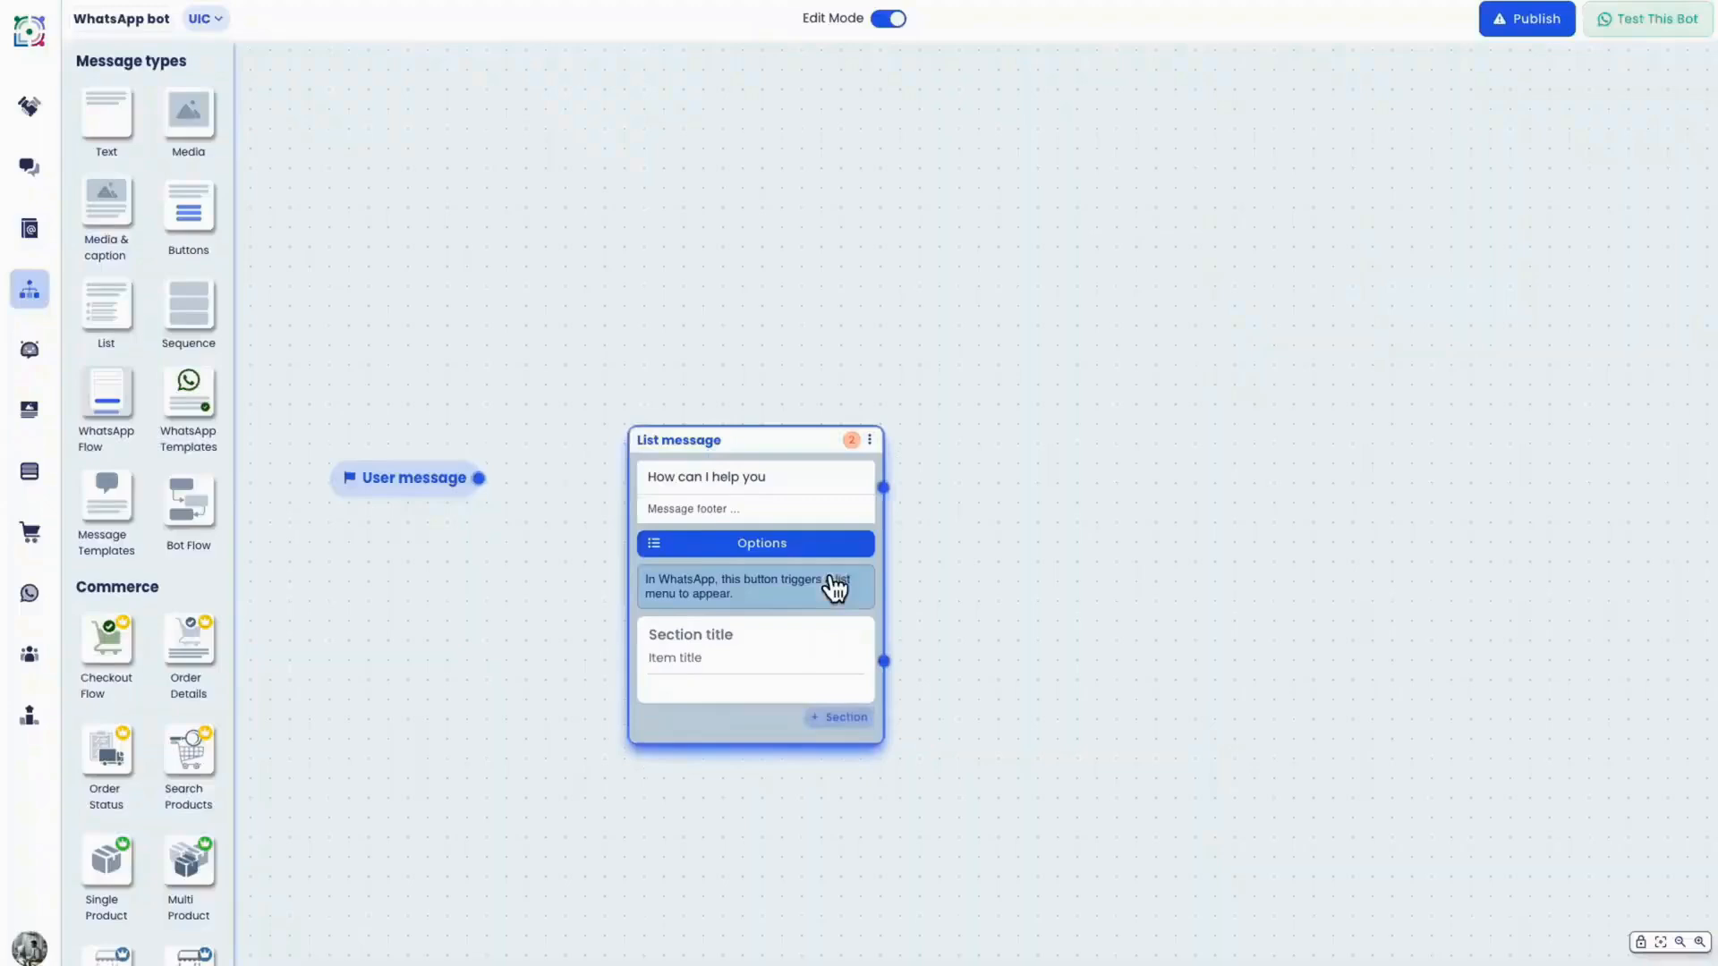
Try the footer texts "Offer valid for 3 days only" and "Tap stop promotions" in the list message and clear the footer.
{"action": "left_click", "coordinate": [689, 514]}
{"action": "type", "text": "Offer valid for 3 days only"}
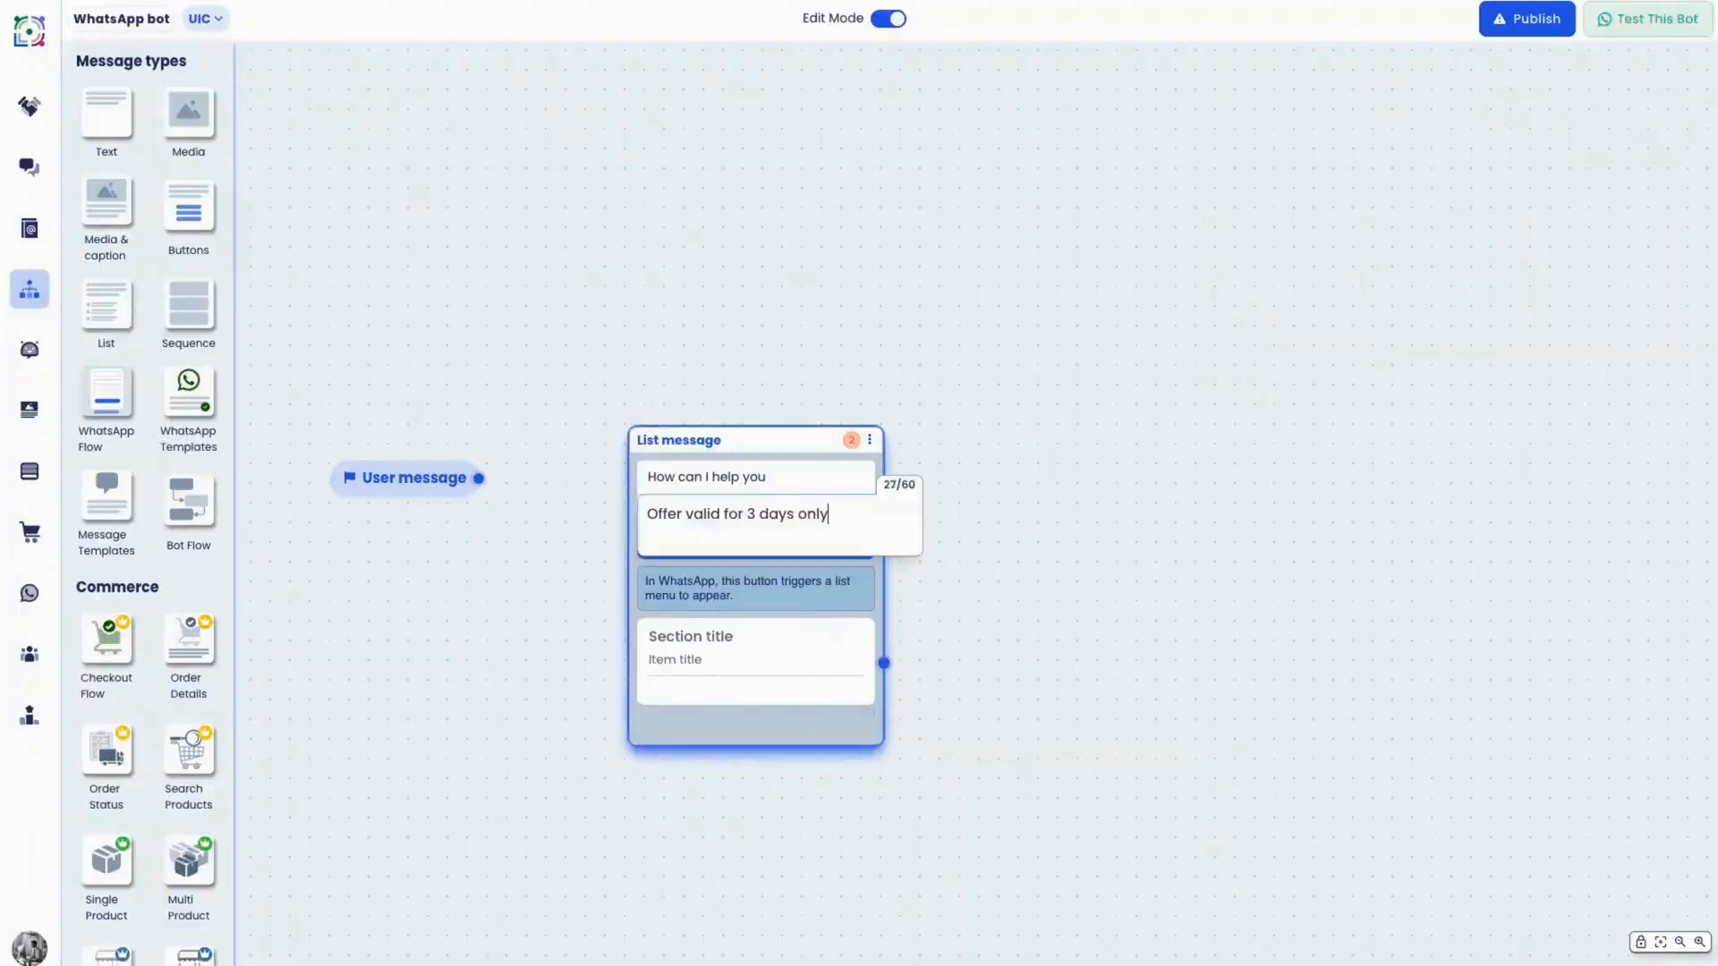
{"action": "key", "text": "super+a"}
{"action": "key", "text": "BackSpace"}
{"action": "type", "text": "Tap stop promotions"}
{"action": "key", "text": "super+a"}
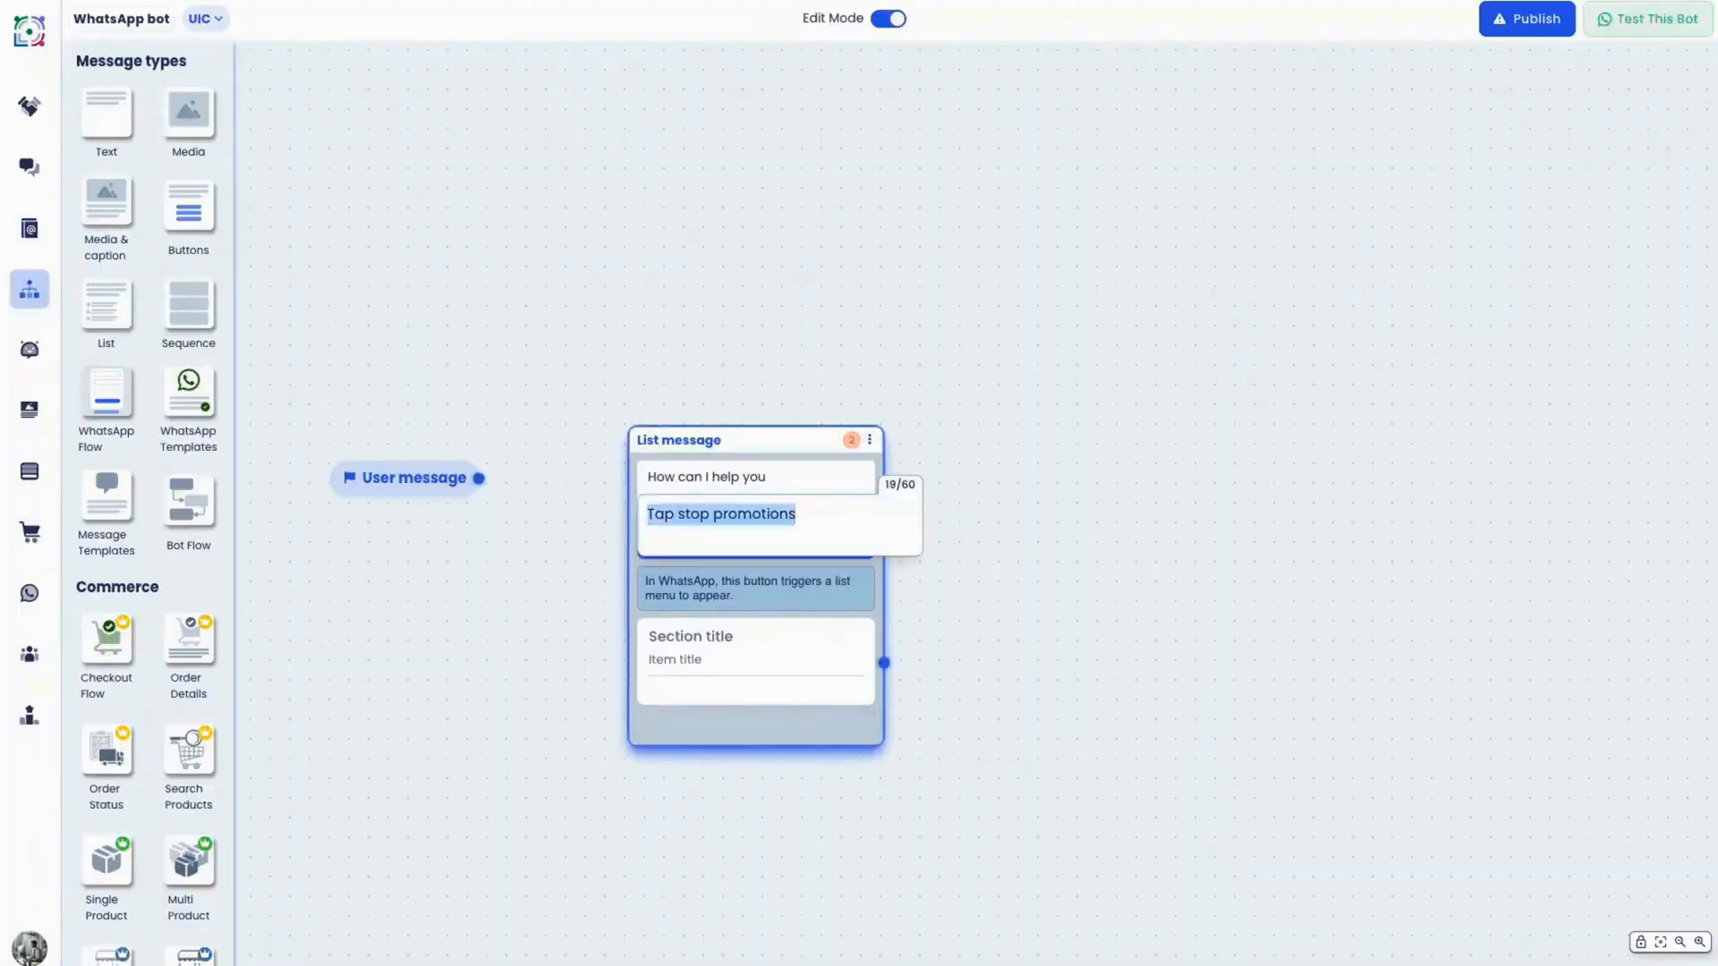
{"action": "key", "text": "BackSpace"}
{"action": "left_click", "coordinate": [1055, 401]}
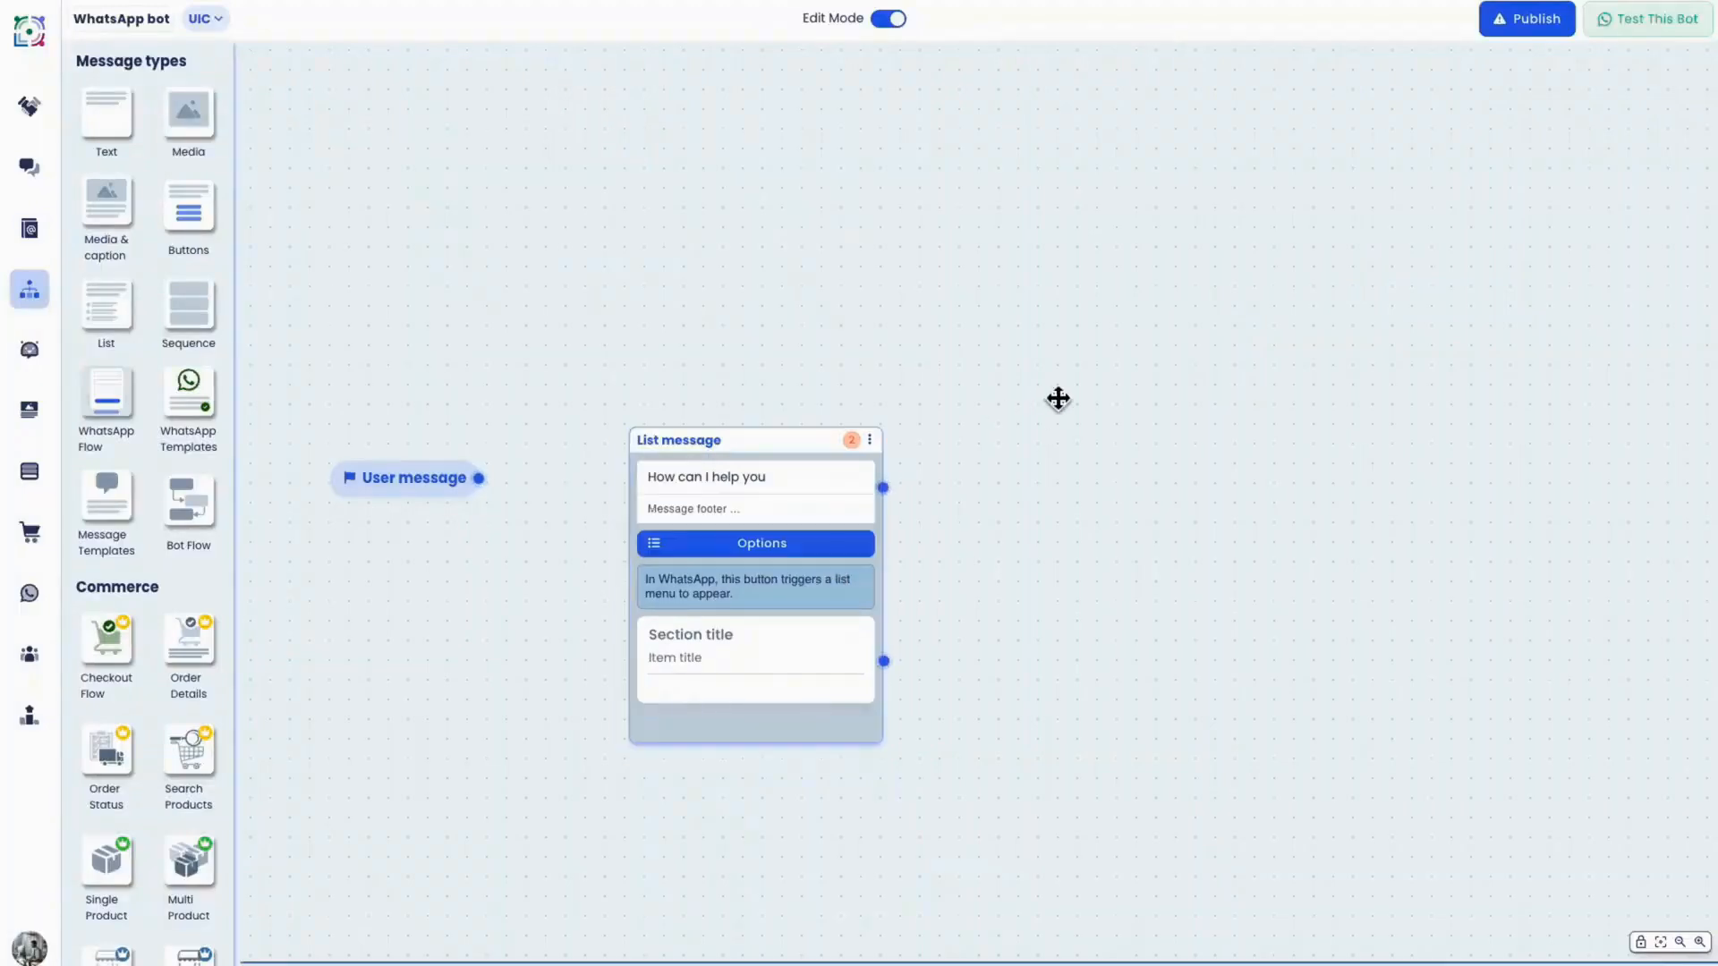
Replace the list message with a new button message whose text header reads "Hello! Welcome to Playbot Pro".
{"action": "left_click", "coordinate": [869, 439]}
{"action": "left_click", "coordinate": [806, 659]}
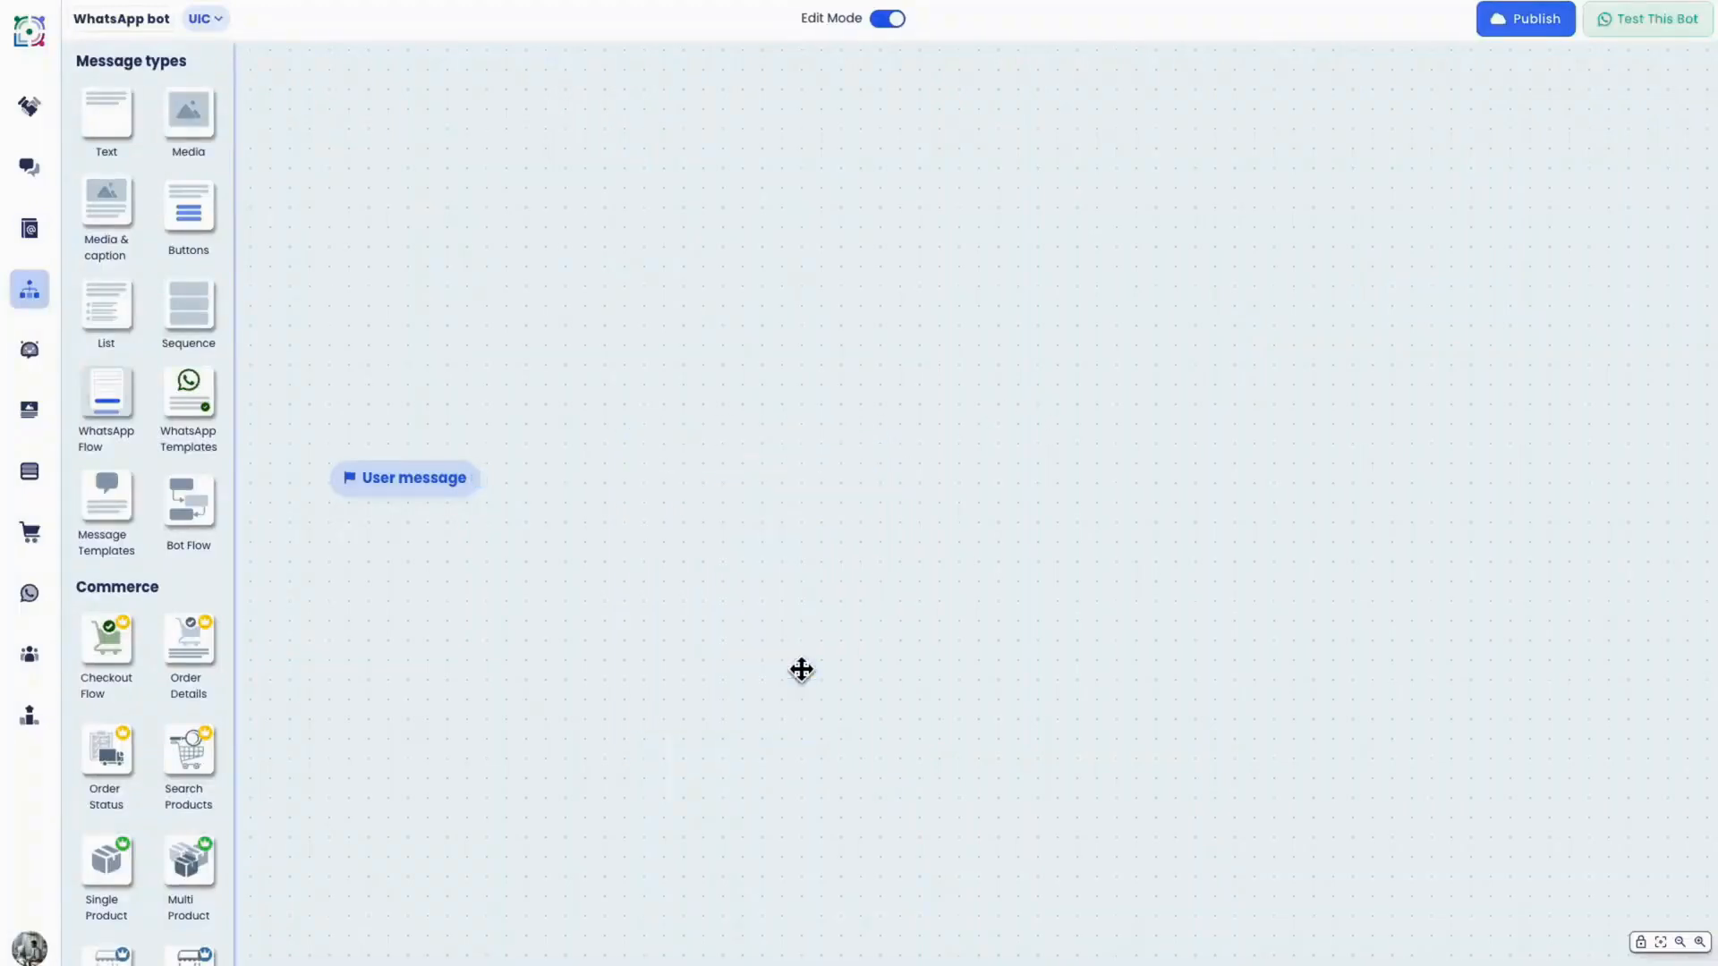
{"action": "left_click_drag", "start_coordinate": [200, 245], "coordinate": [633, 356]}
{"action": "left_click", "coordinate": [671, 435]}
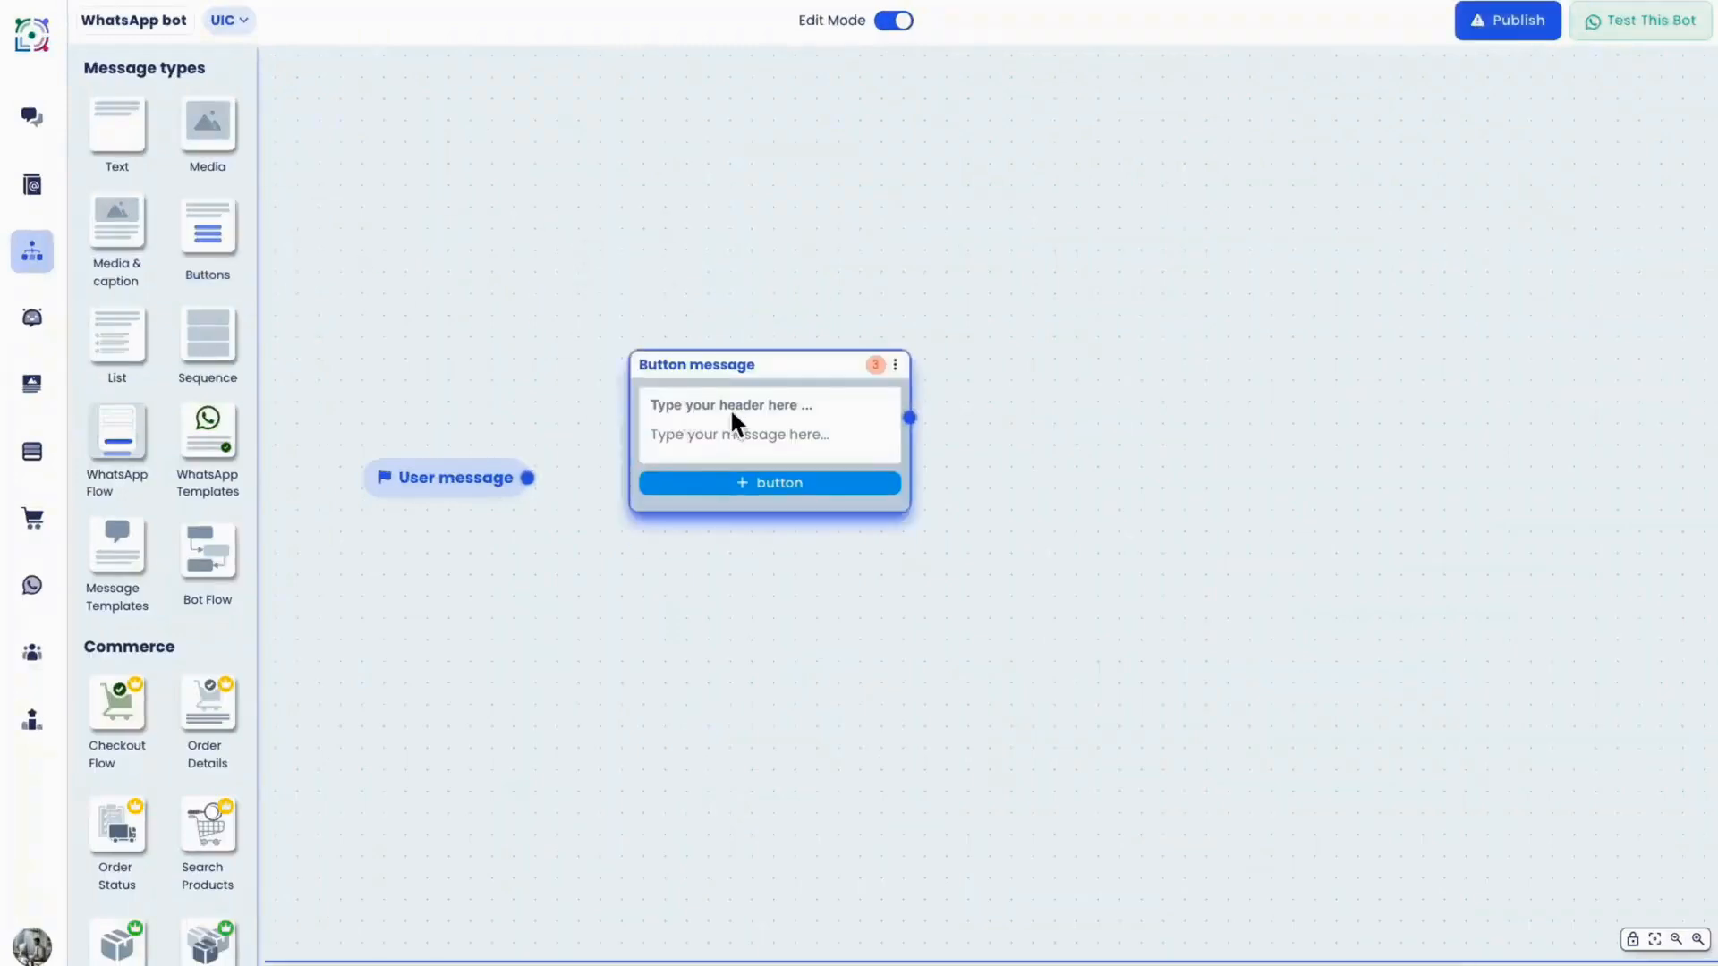
{"action": "left_click", "coordinate": [720, 409]}
{"action": "type", "text": "Hello! Welcome to Playbot Pro"}
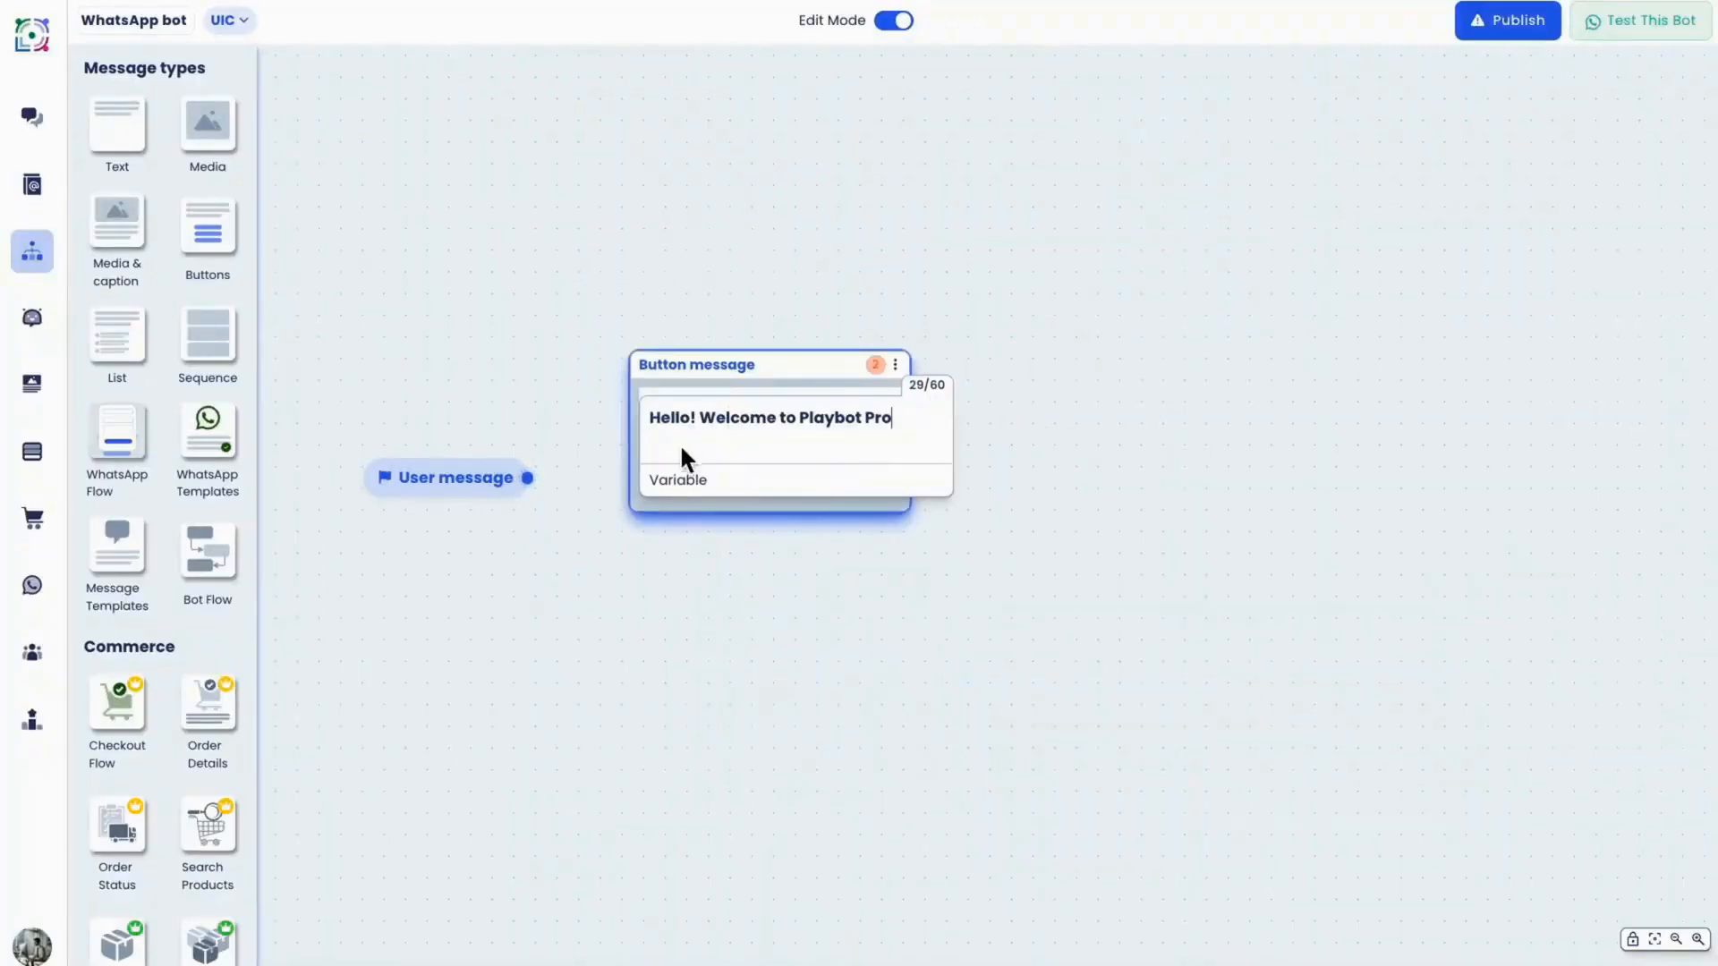
Browse the variables available for the header and try entering a custom variable named "customername".
{"action": "left_click", "coordinate": [683, 487]}
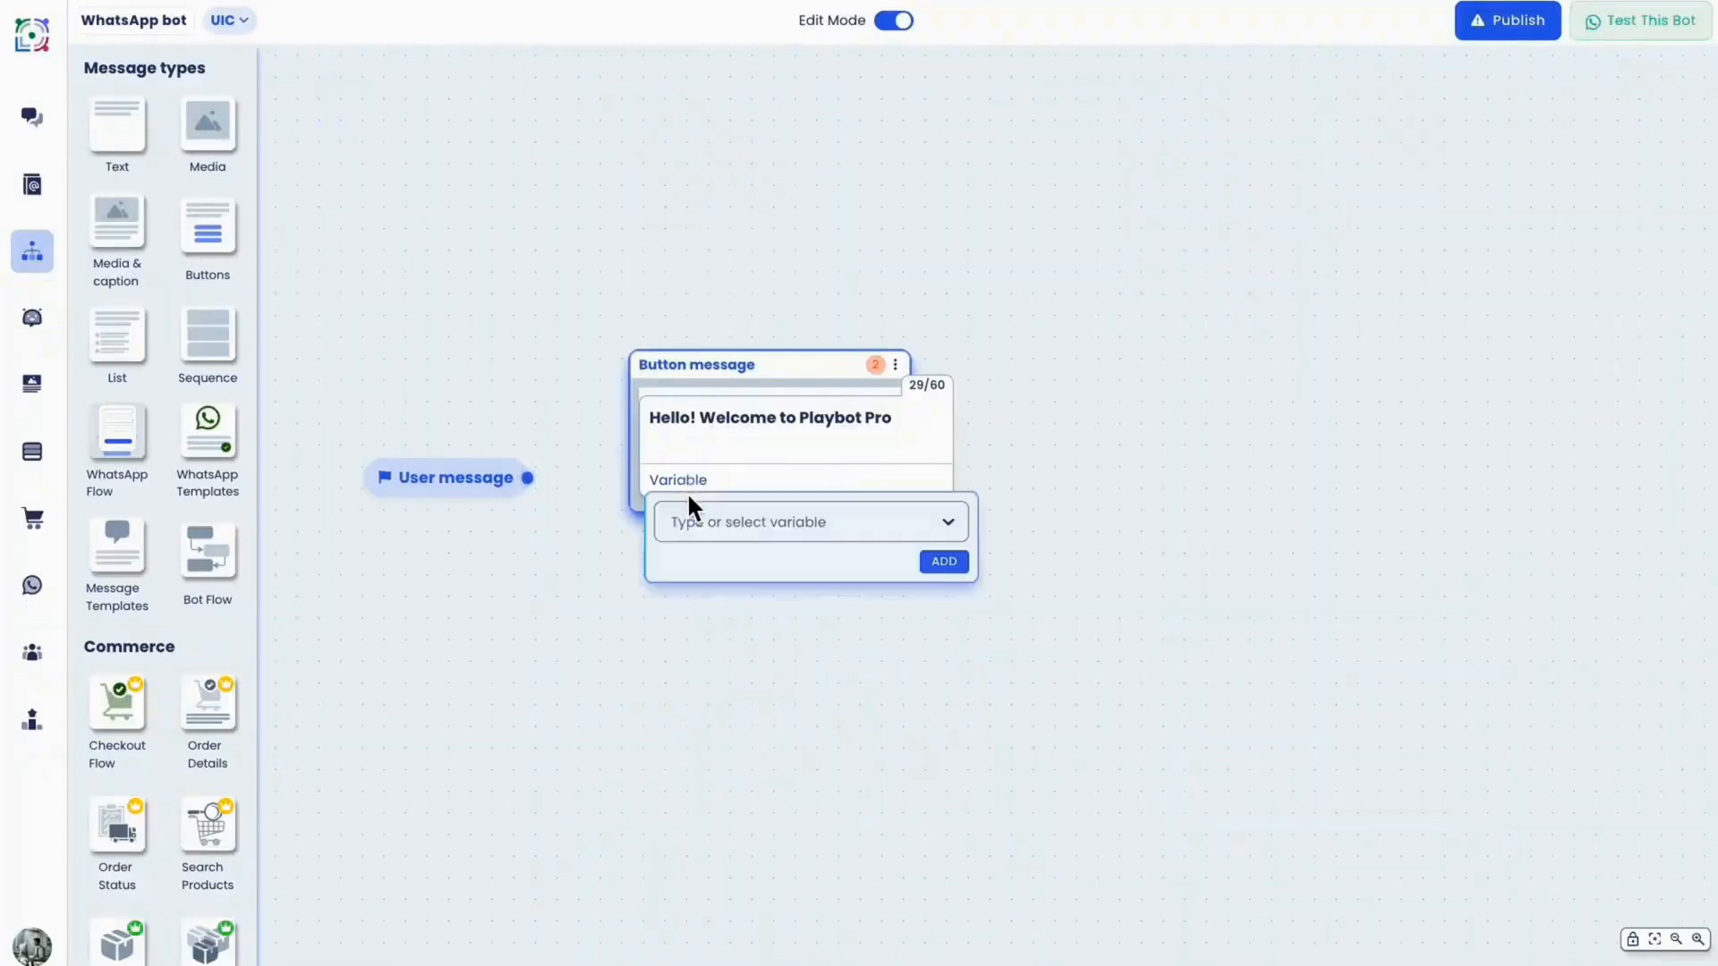
{"action": "left_click", "coordinate": [727, 528]}
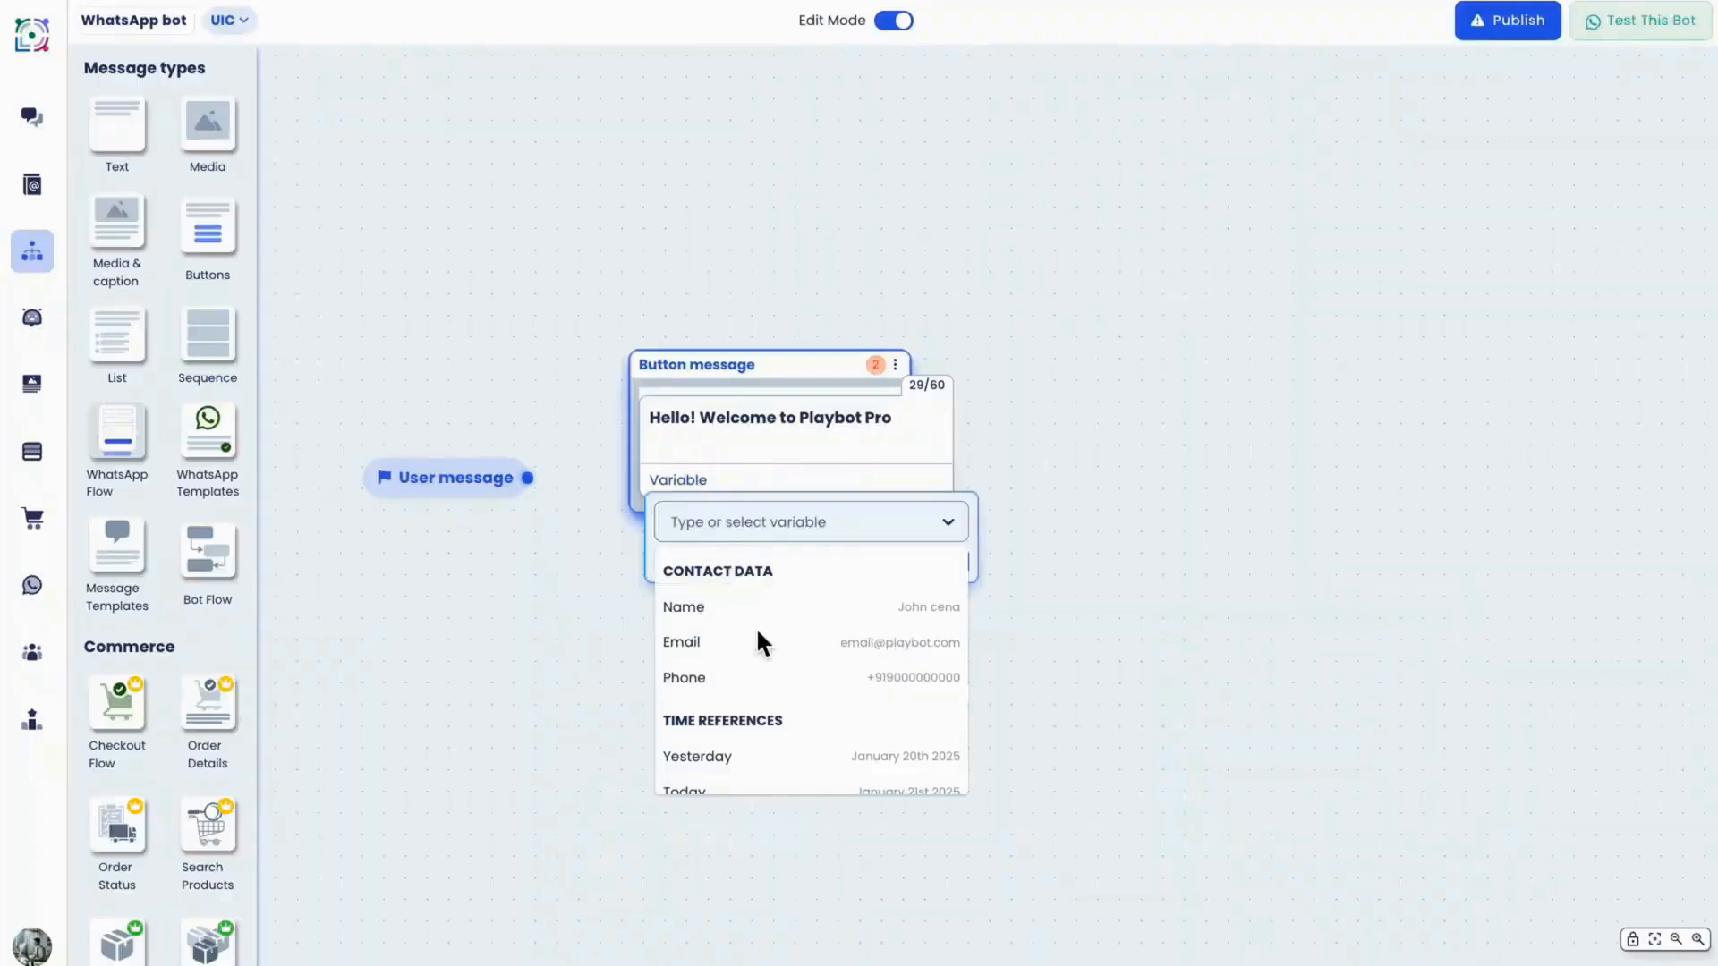
{"action": "scroll", "coordinate": [751, 671], "scroll_direction": "down", "scroll_amount": 1}
{"action": "scroll", "coordinate": [759, 680], "scroll_direction": "up", "scroll_amount": 1}
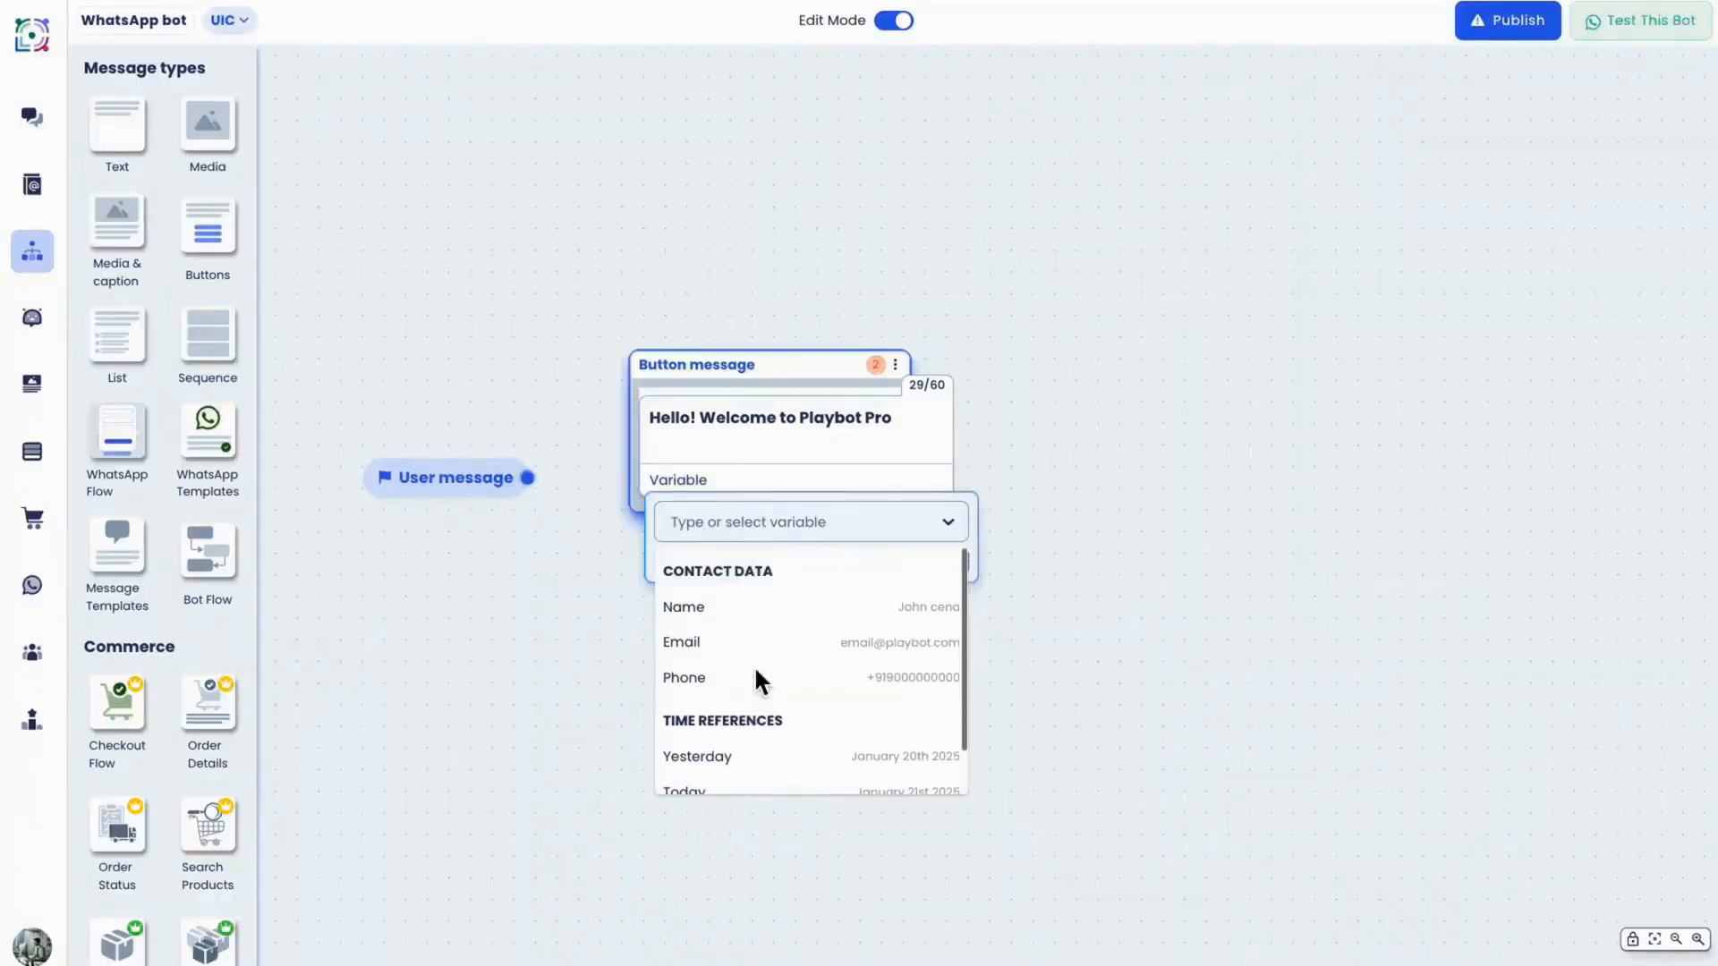
{"action": "left_click", "coordinate": [755, 535]}
{"action": "type", "text": "customername"}
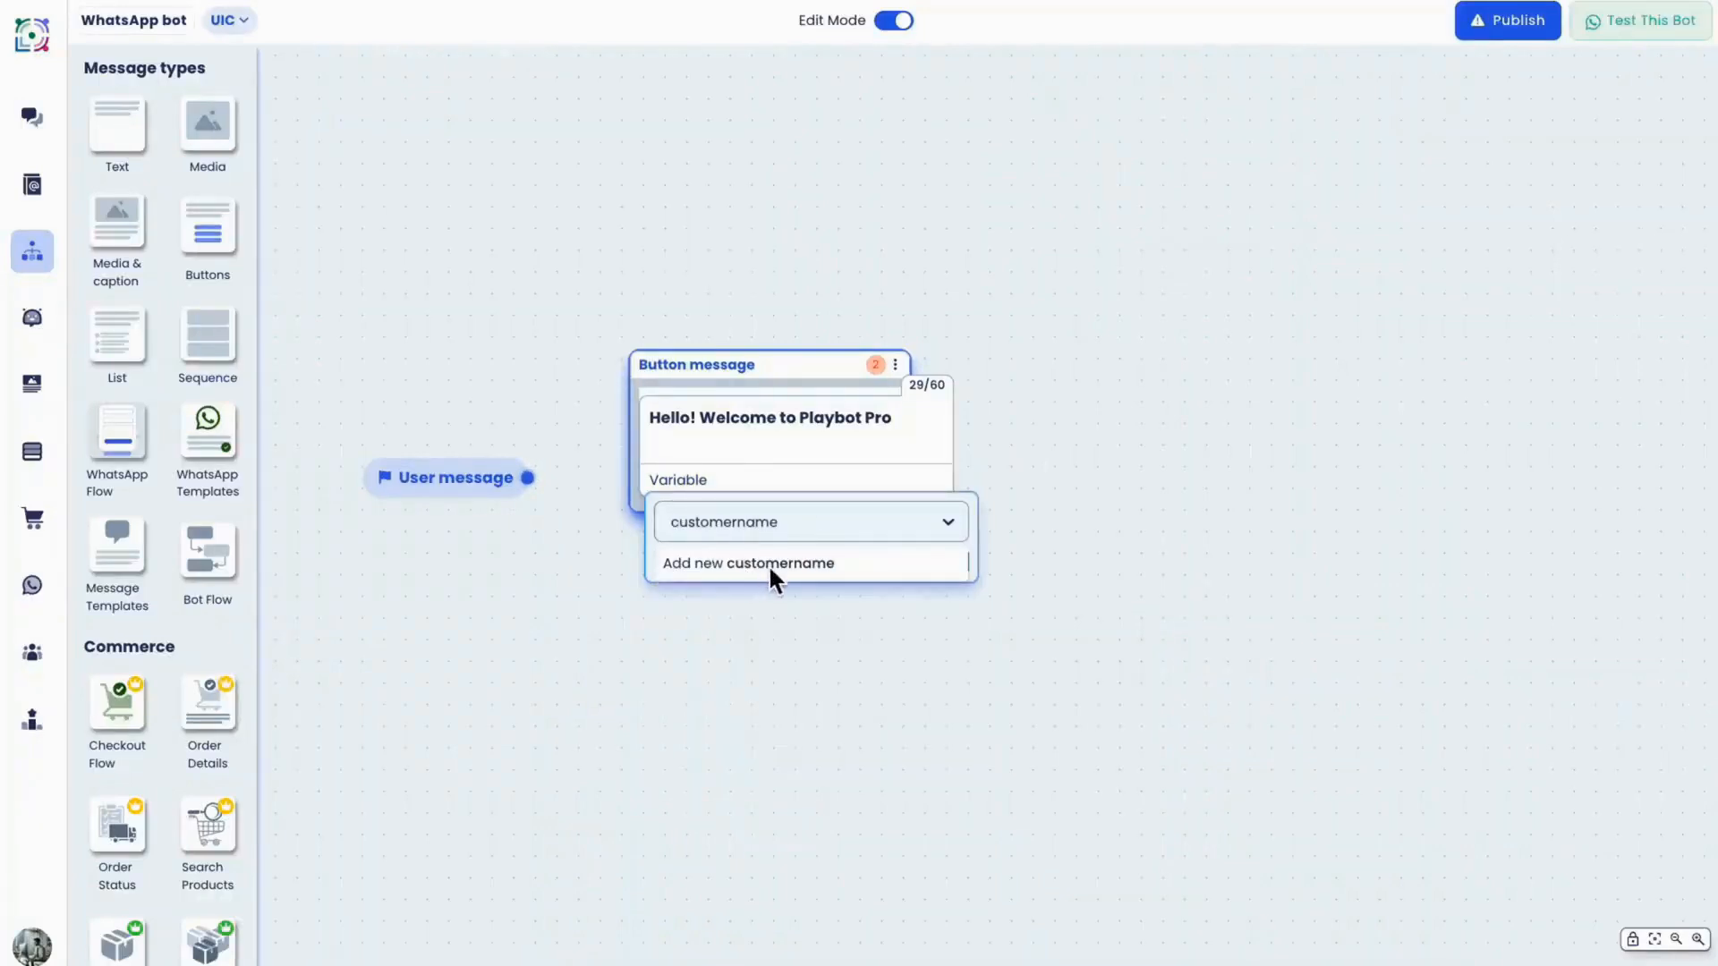
{"action": "left_click", "coordinate": [786, 462]}
{"action": "left_click", "coordinate": [1055, 503]}
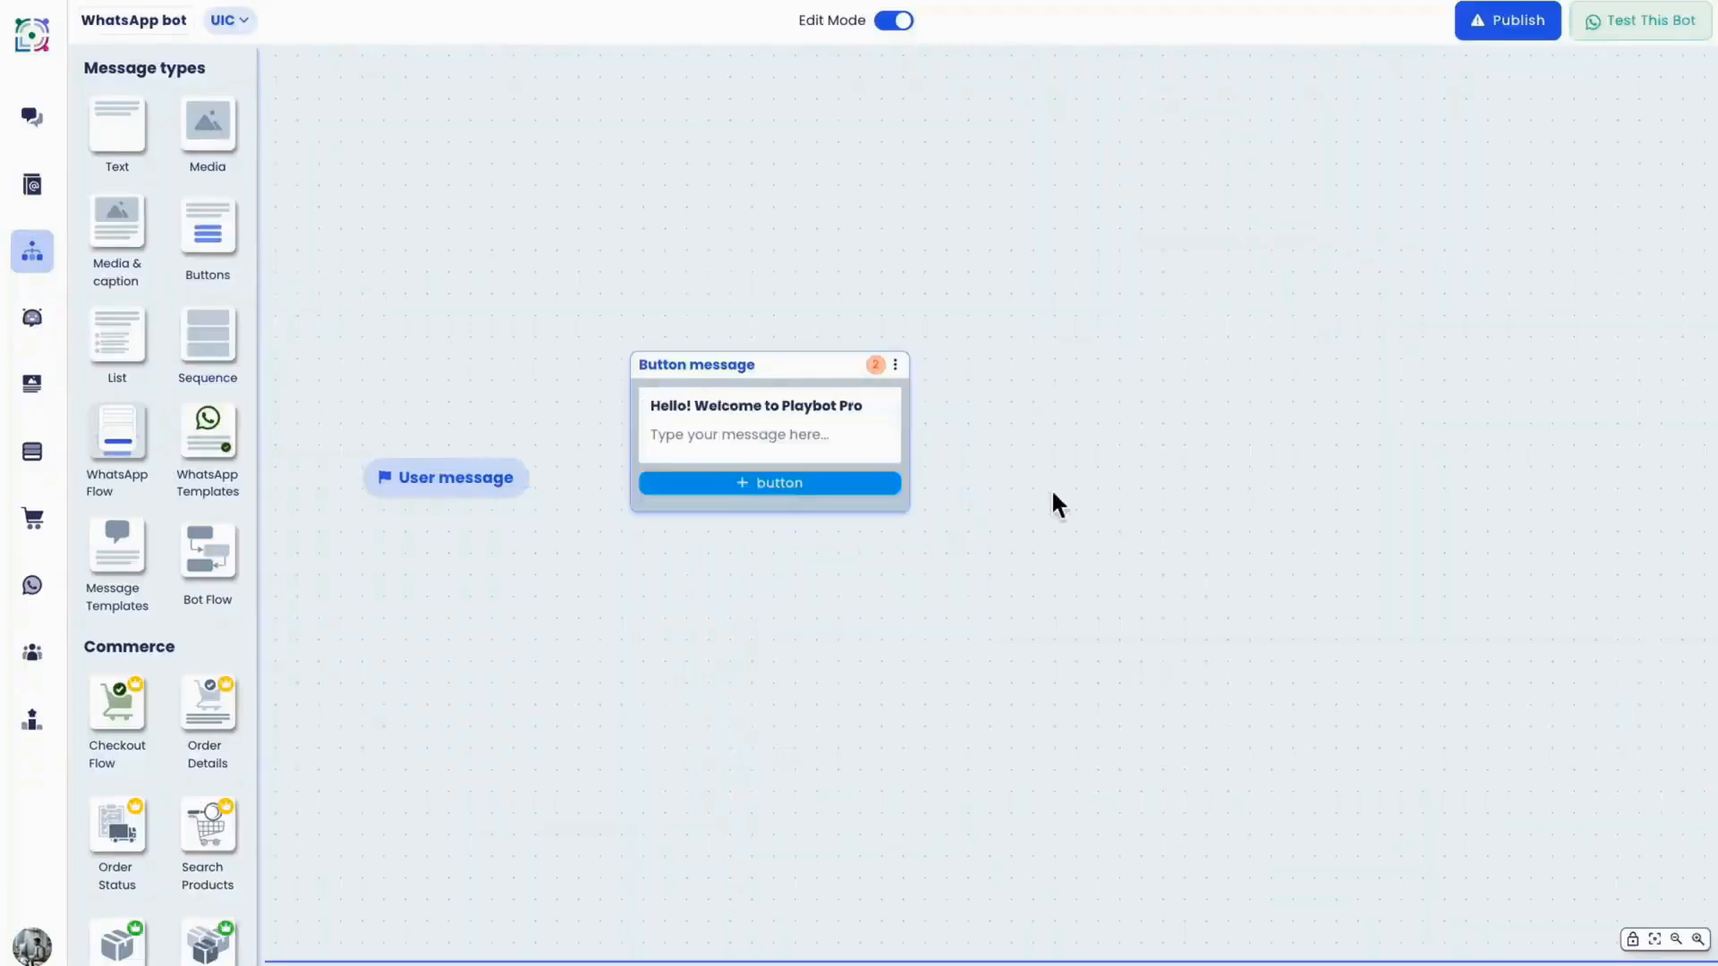
Set the button message's body to "Playbot Pro – your trusted solution for automating business communication. How can we assist you today? Please select an option below:".
{"action": "left_click", "coordinate": [742, 454]}
{"action": "type", "text": "Playbot Pro – your trusted solution for automating business communication. How can we assist you today? Please select an option below."}
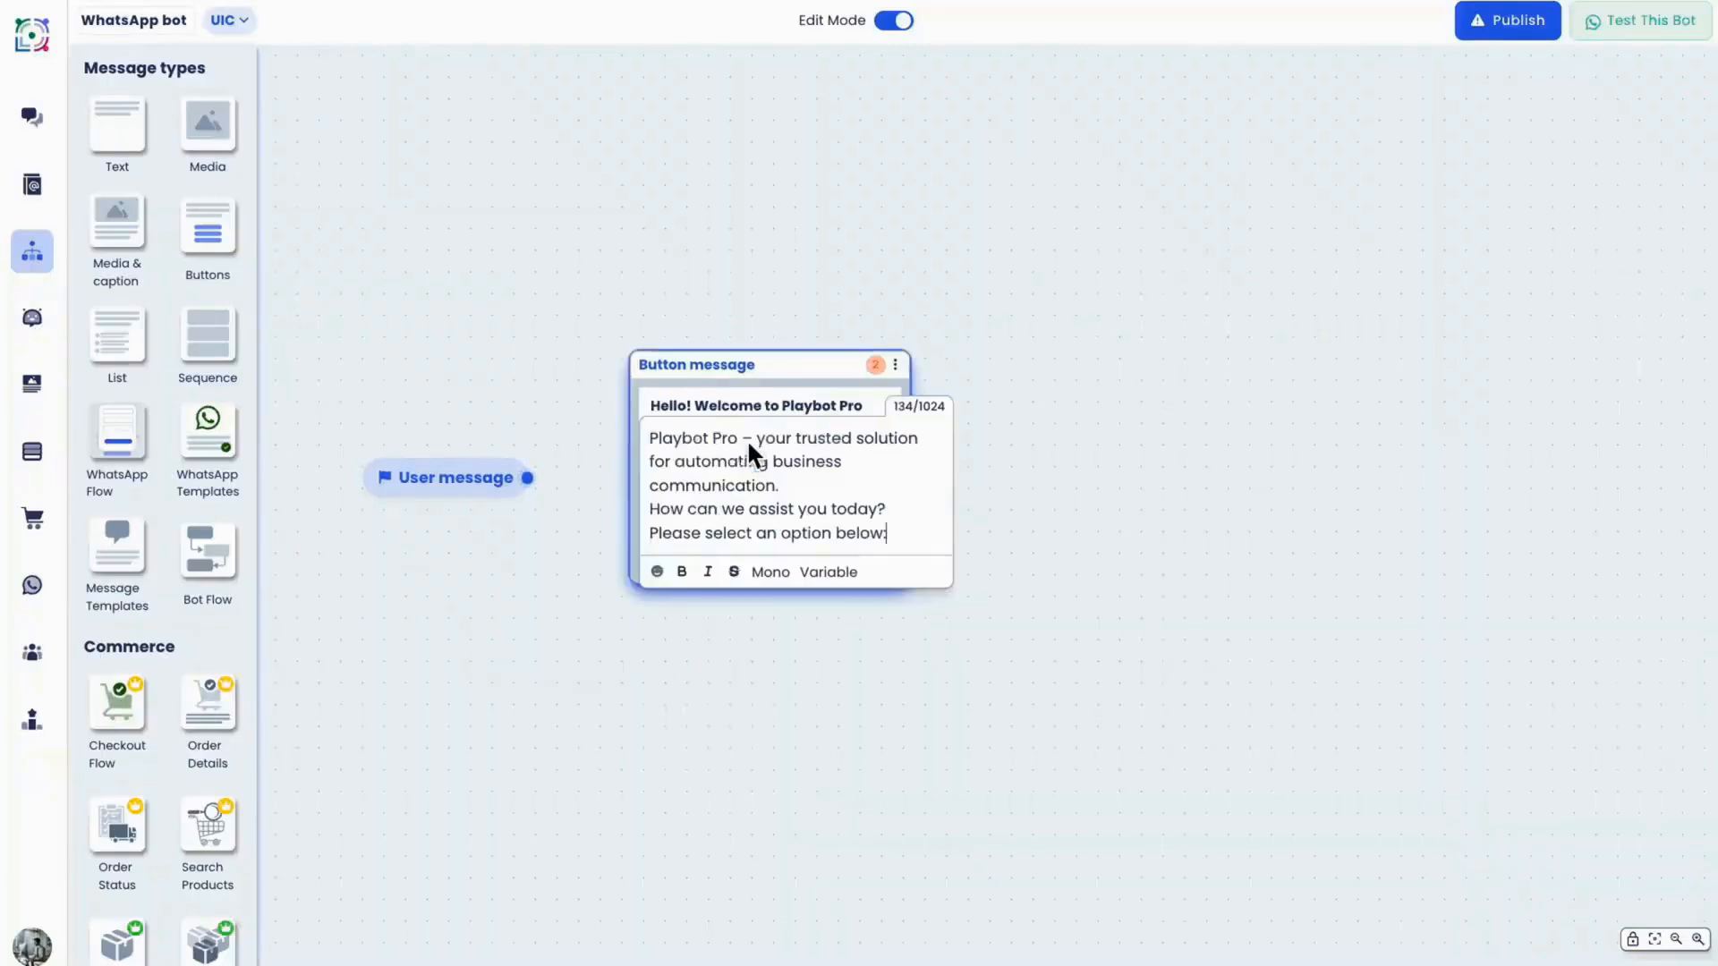
{"action": "left_click", "coordinate": [1085, 472]}
Add three reply buttons to the message, labelled "Get Started", "Explore Features" and "Support Center".
{"action": "left_click", "coordinate": [799, 559]}
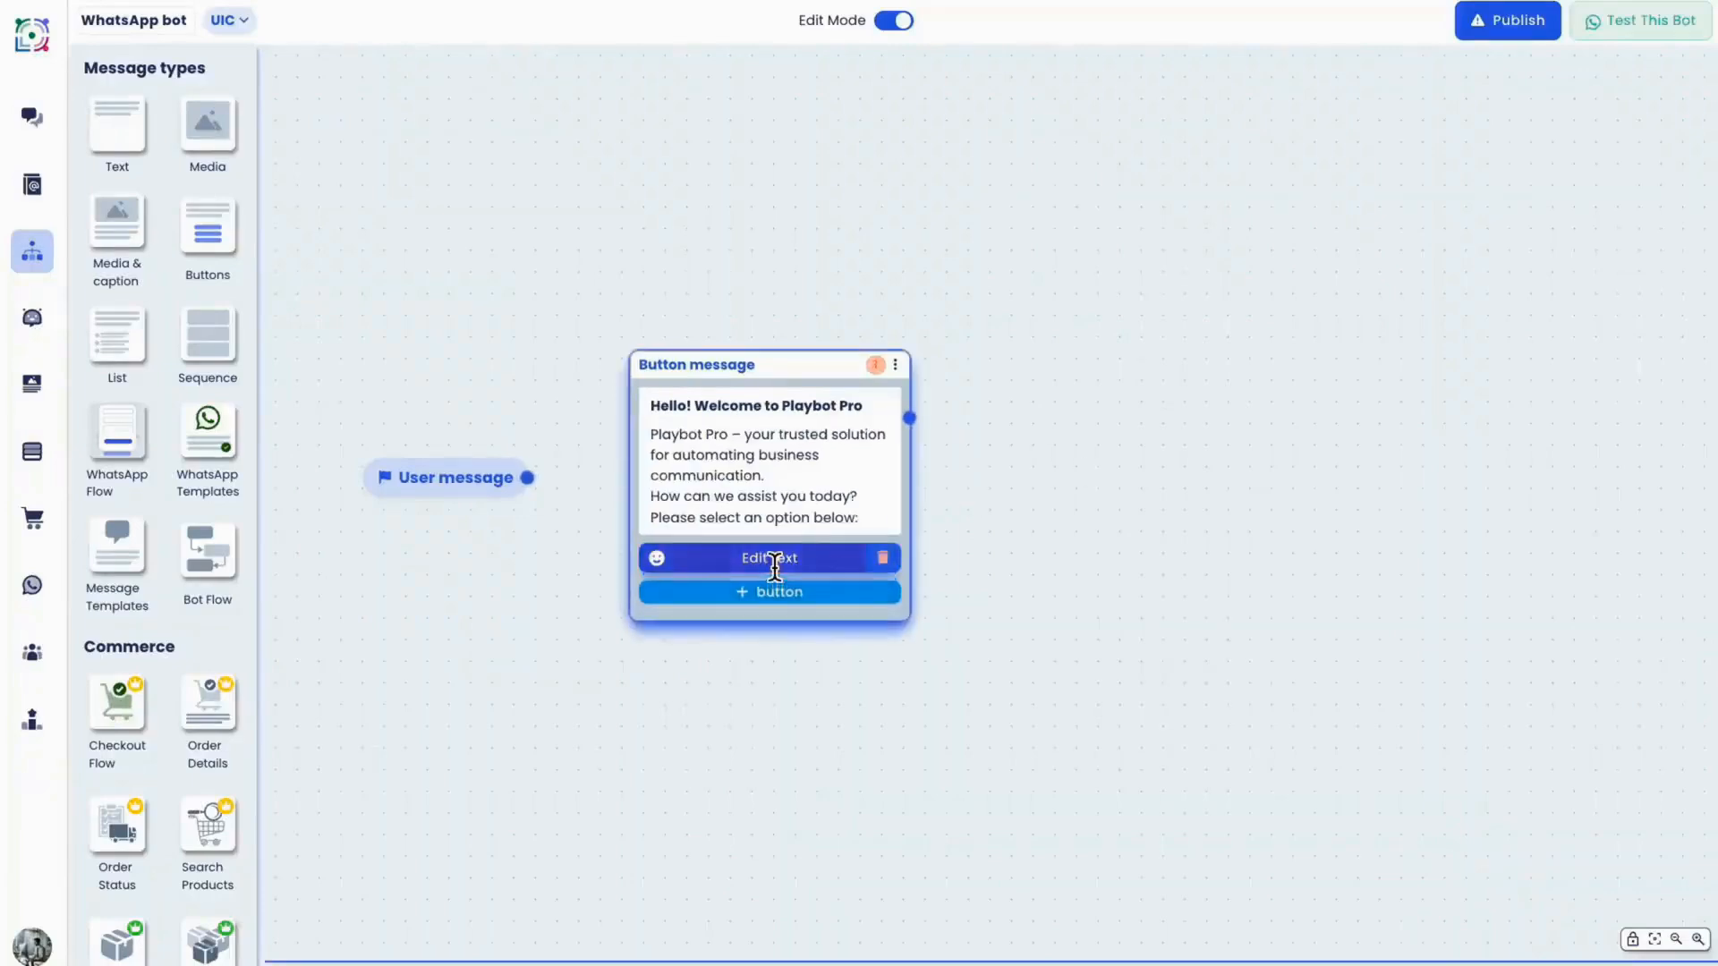
{"action": "left_click", "coordinate": [775, 563]}
{"action": "type", "text": "Get Started"}
{"action": "left_click", "coordinate": [759, 594]}
{"action": "type", "text": "Explore Features"}
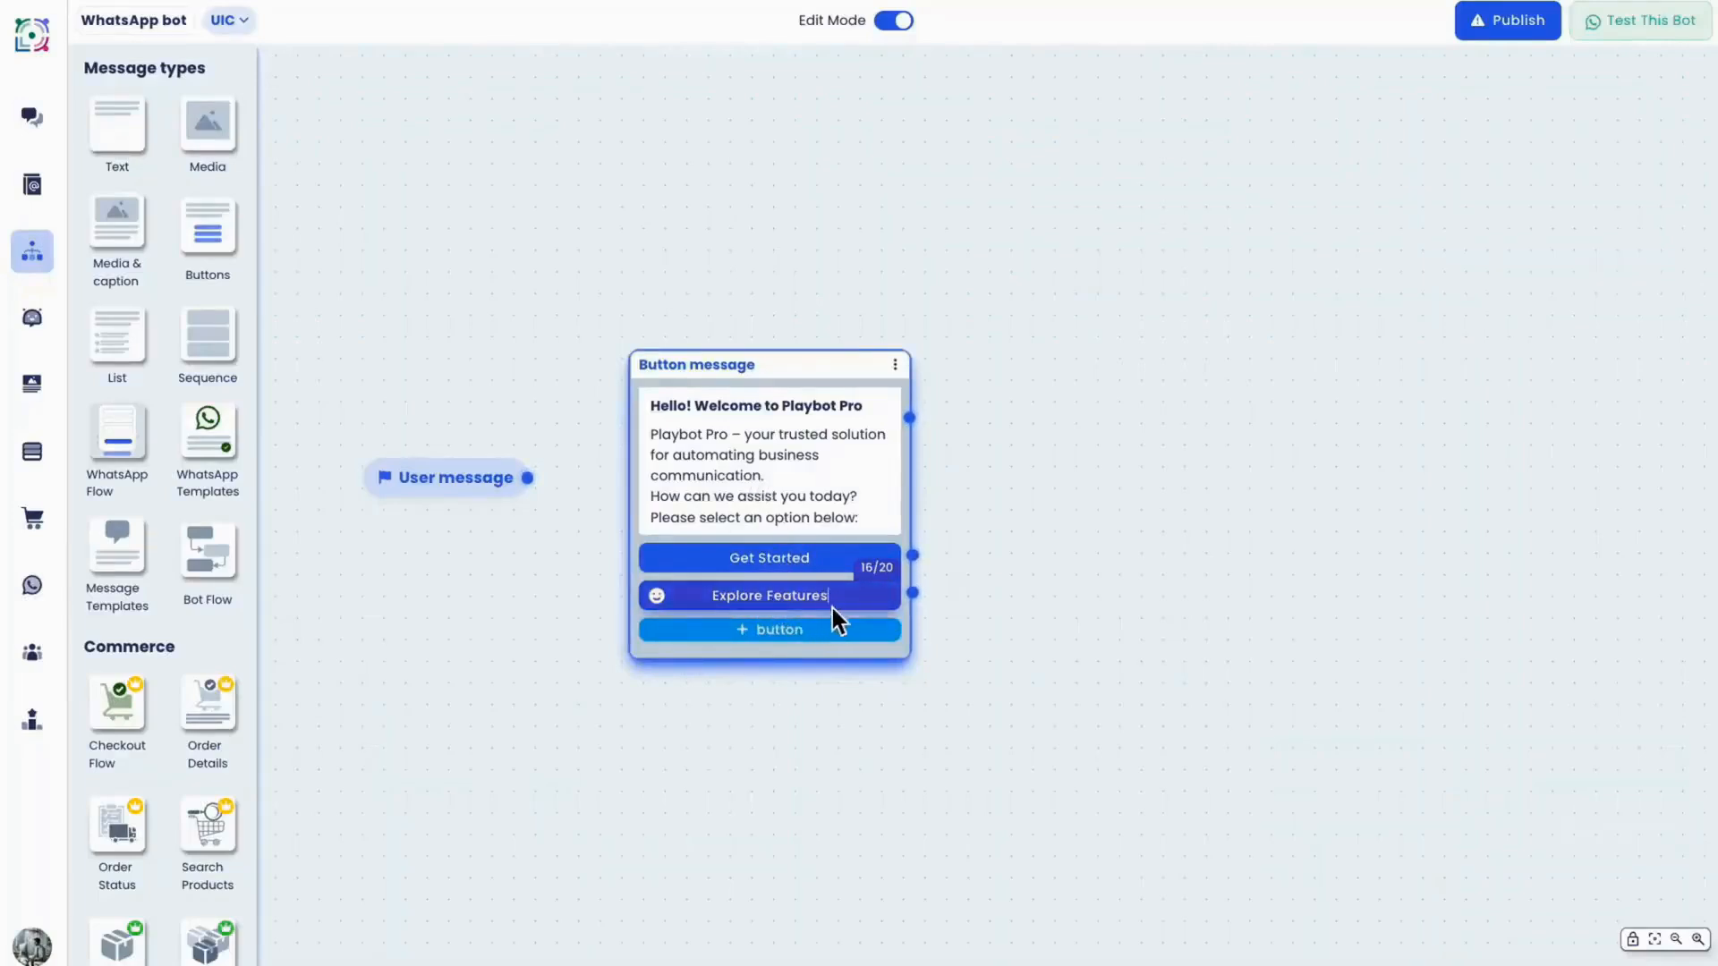
{"action": "left_click", "coordinate": [782, 633]}
{"action": "type", "text": "Support Center"}
{"action": "left_click", "coordinate": [1070, 619]}
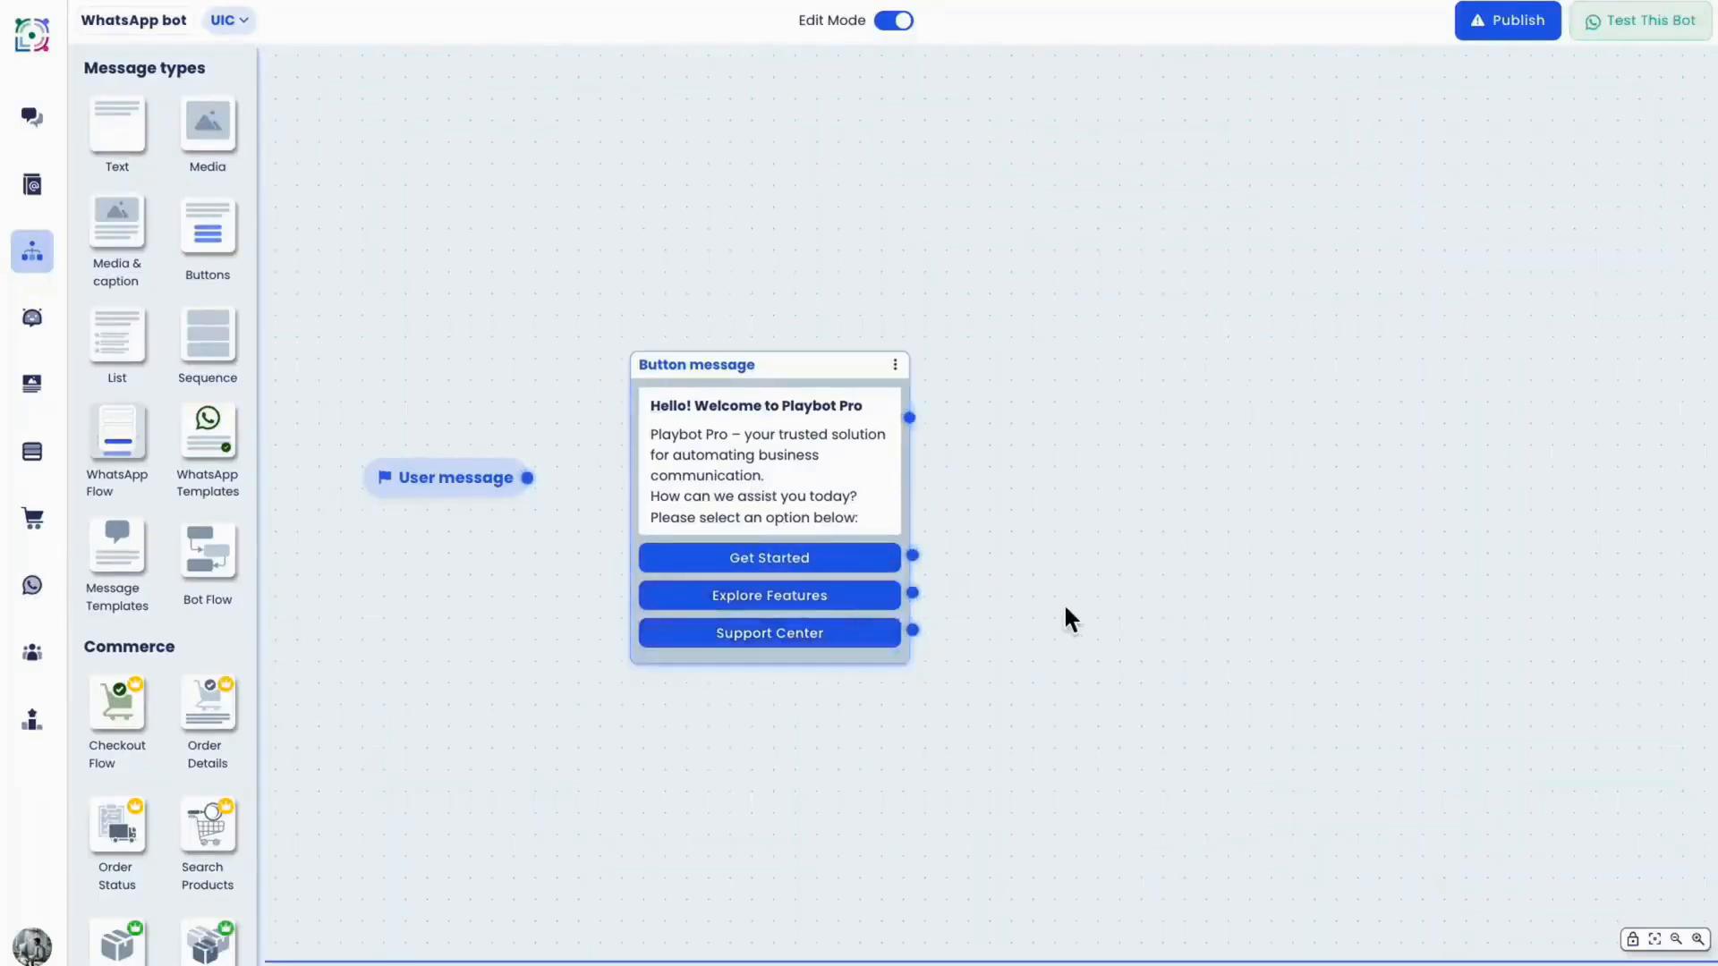
Link the "Get Started" button to a new list message with header "Let’s get you started!" and body "What do you need help with?".
{"action": "left_click_drag", "start_coordinate": [912, 556], "coordinate": [1145, 345]}
{"action": "scroll", "coordinate": [1043, 590], "scroll_direction": "down", "scroll_amount": 1}
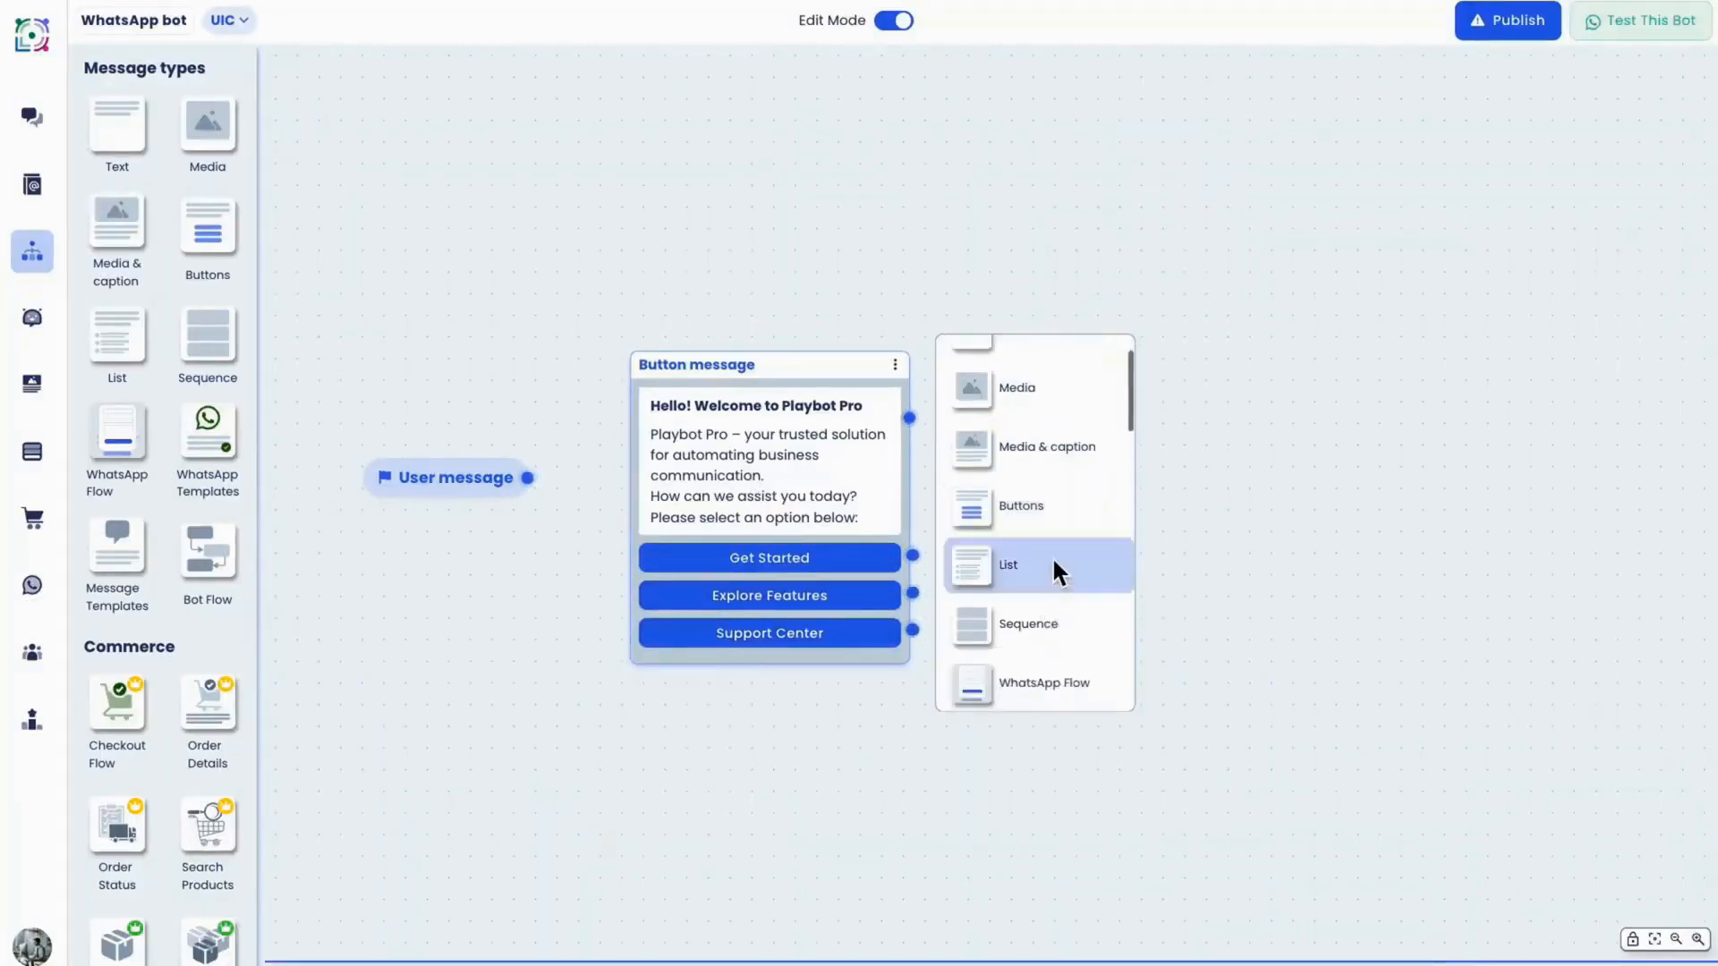
{"action": "left_click", "coordinate": [1054, 568]}
{"action": "type", "text": "Let’s get you started!"}
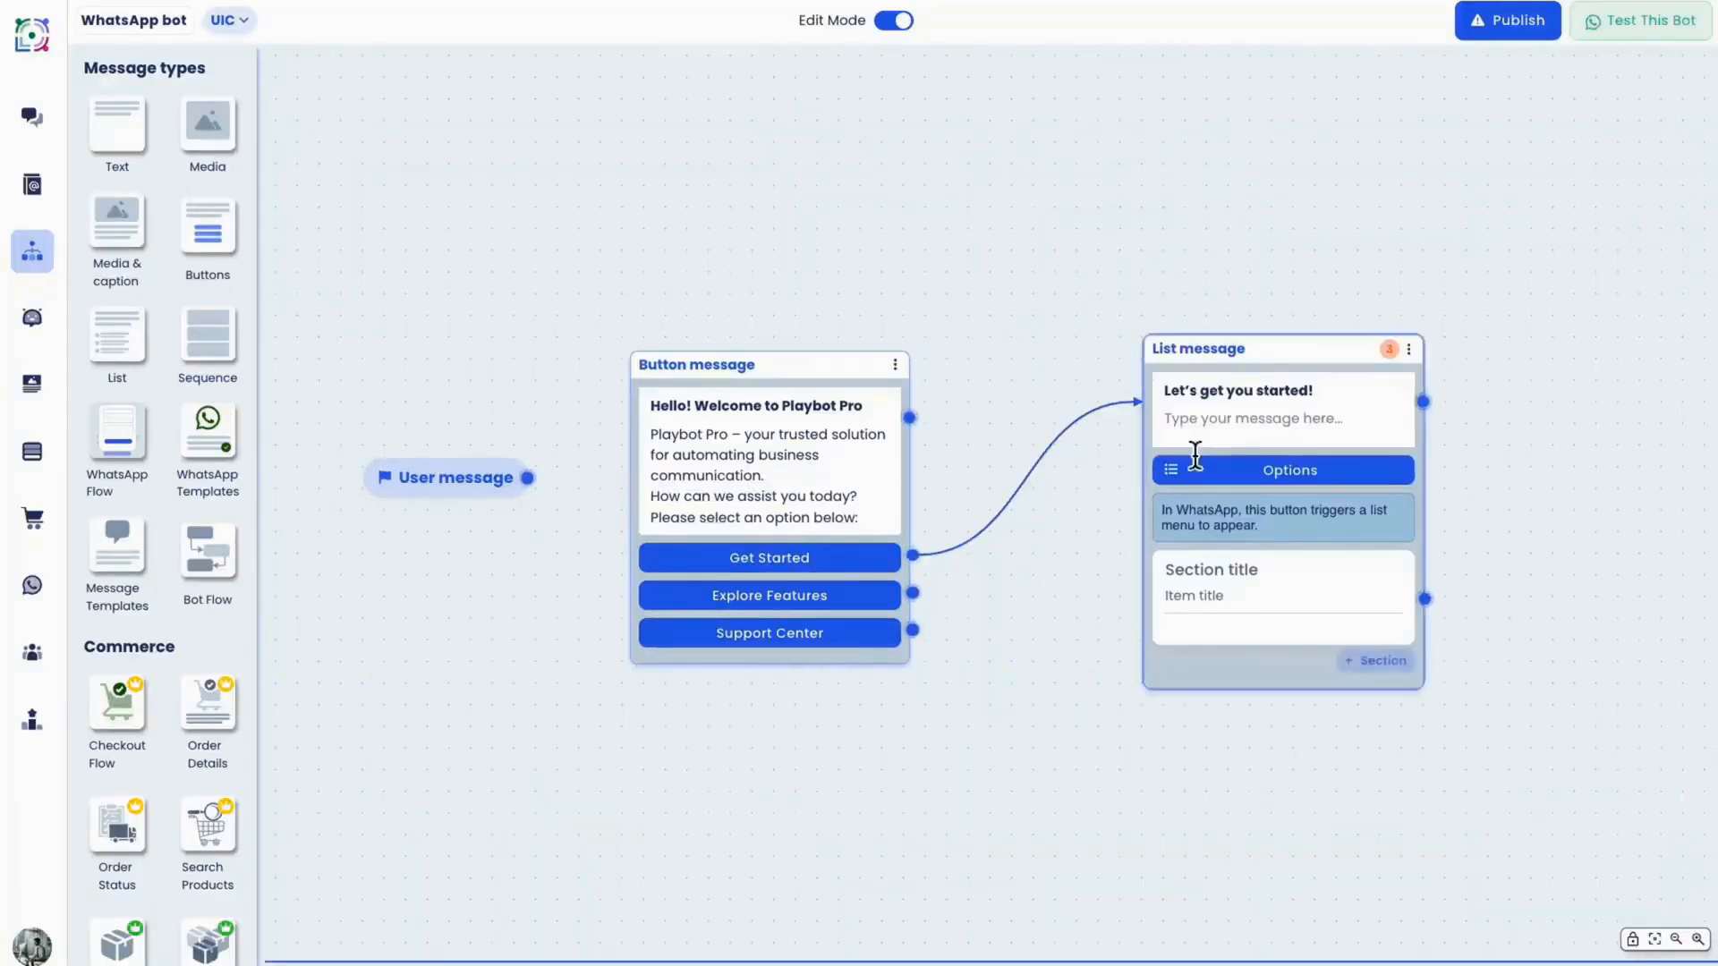
{"action": "left_click", "coordinate": [1227, 436]}
{"action": "type", "text": "What do you need help with?"}
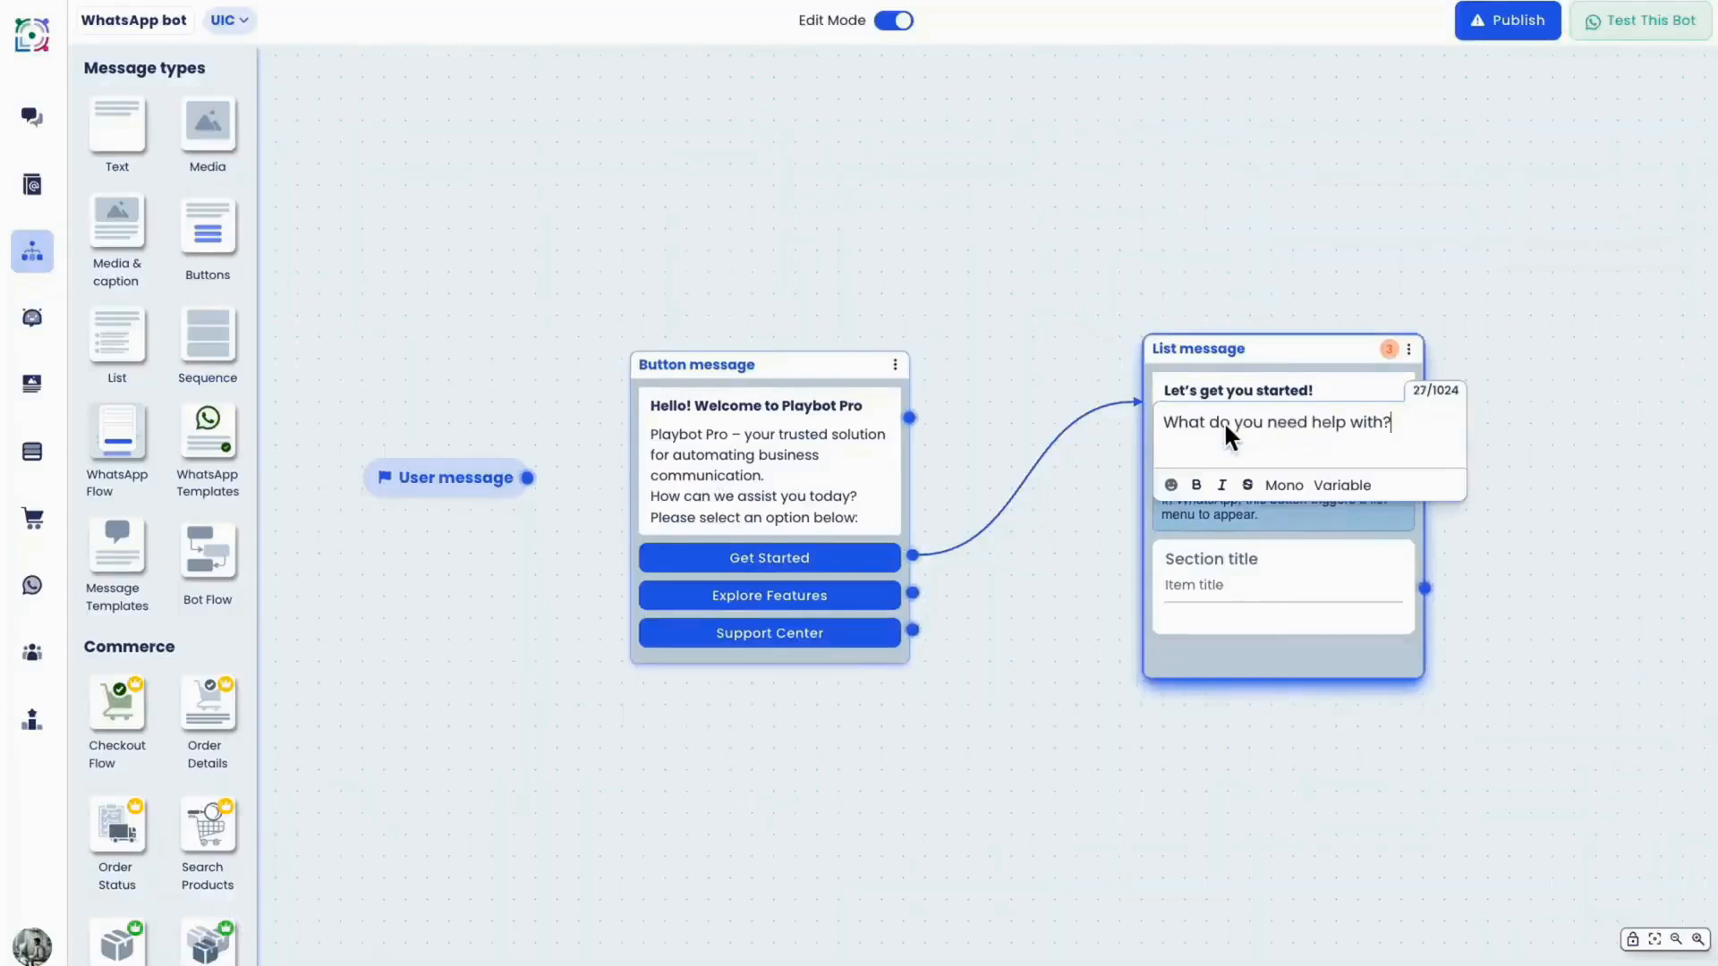
{"action": "left_click", "coordinate": [1541, 458]}
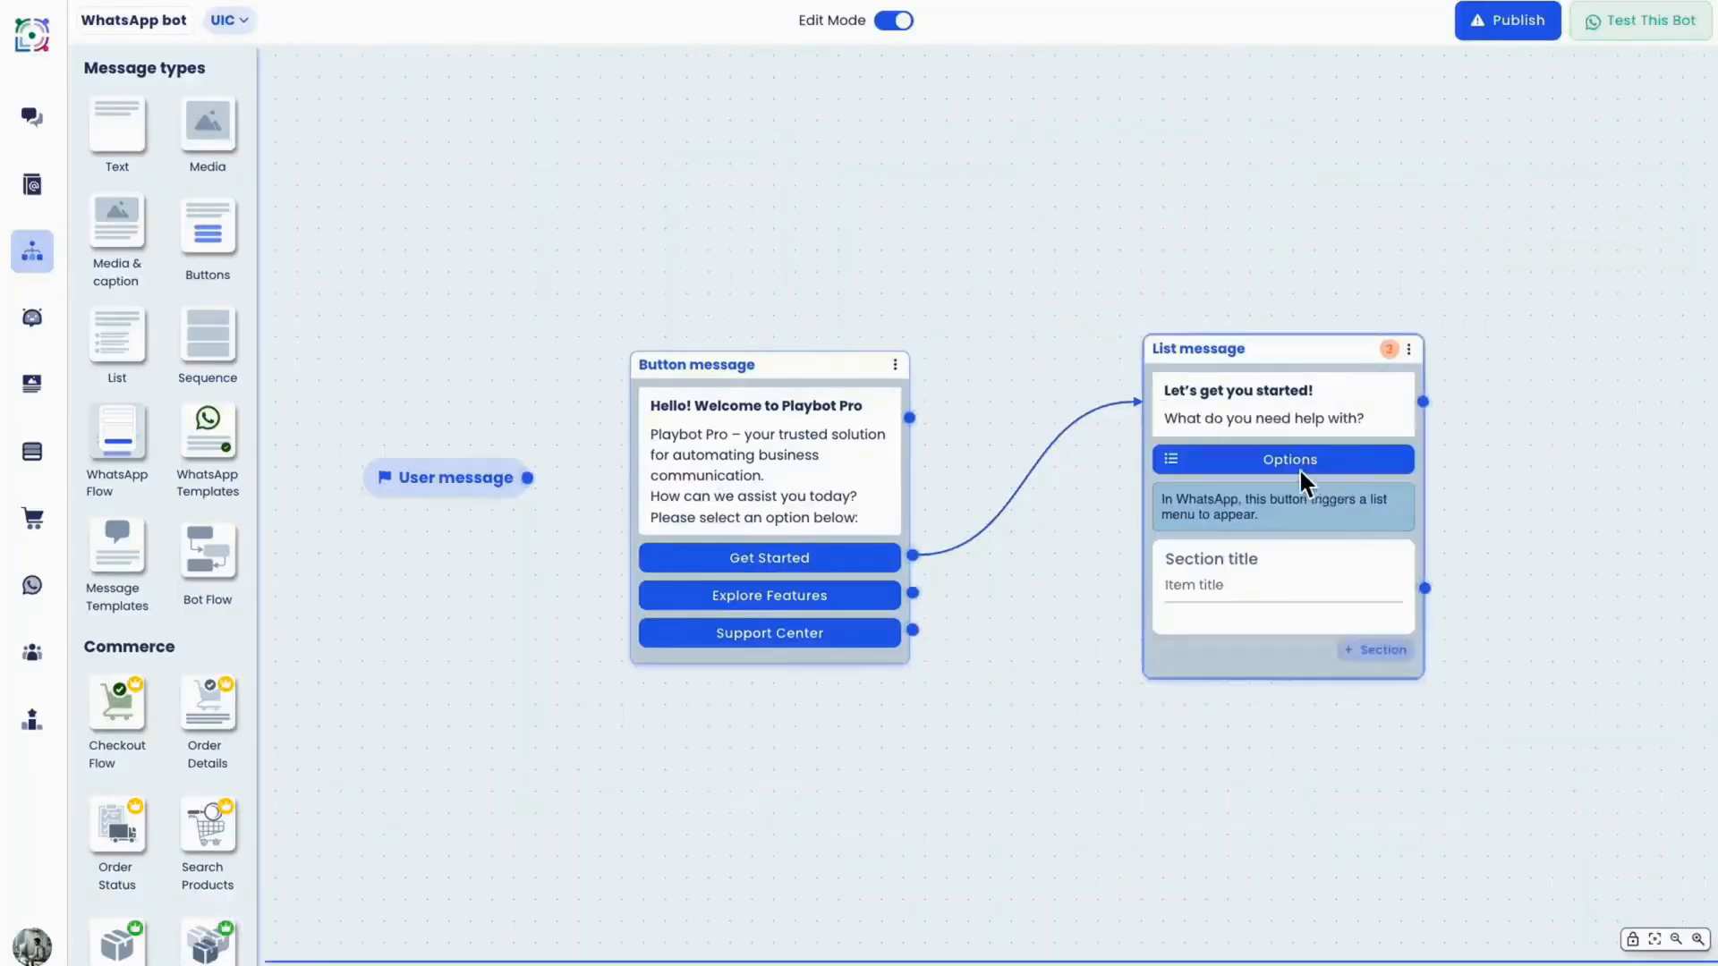
Title the list's first section "Whatsapp Bot" and give it the items "Commerce Bot", "Reply Bot" and "Auto Checkout".
{"action": "left_click", "coordinate": [1235, 561]}
{"action": "type", "text": "Whatsapp Bot"}
{"action": "left_click", "coordinate": [1215, 588]}
{"action": "type", "text": "Commerce Bot"}
{"action": "left_click", "coordinate": [1384, 636]}
{"action": "left_click", "coordinate": [1205, 614]}
{"action": "type", "text": "R"}
{"action": "type", "text": "eply Bot"}
{"action": "left_click", "coordinate": [1384, 666]}
{"action": "type", "text": "Auto Checkout"}
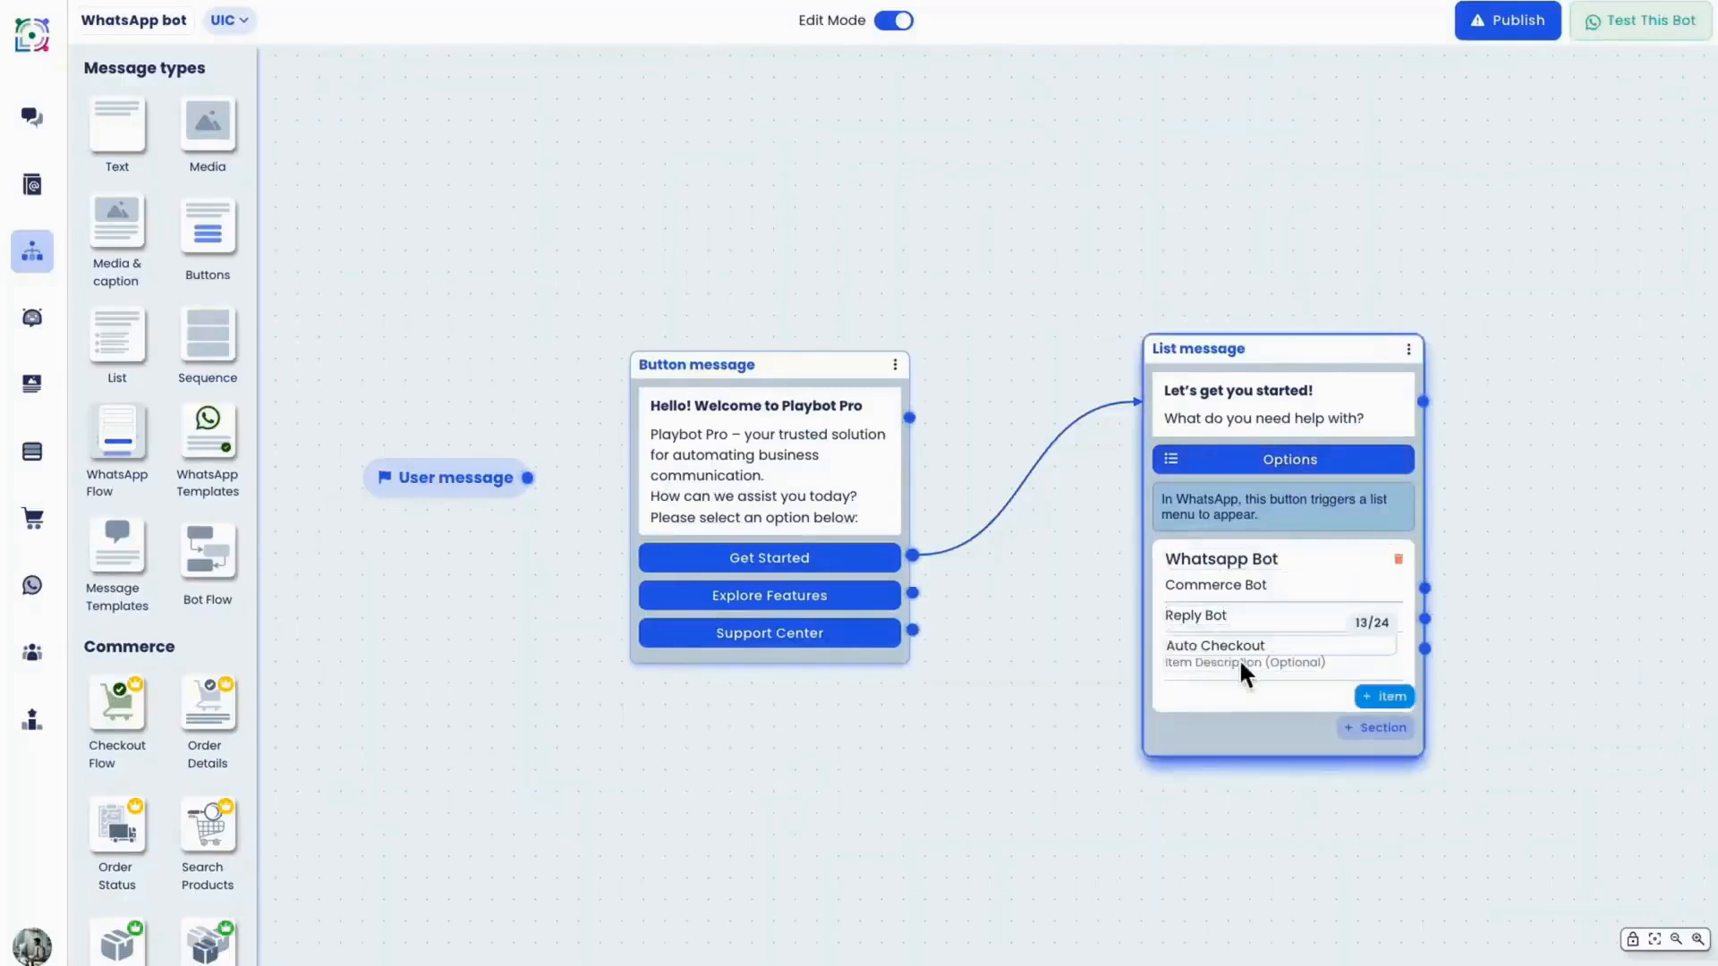
{"action": "left_click", "coordinate": [1254, 709]}
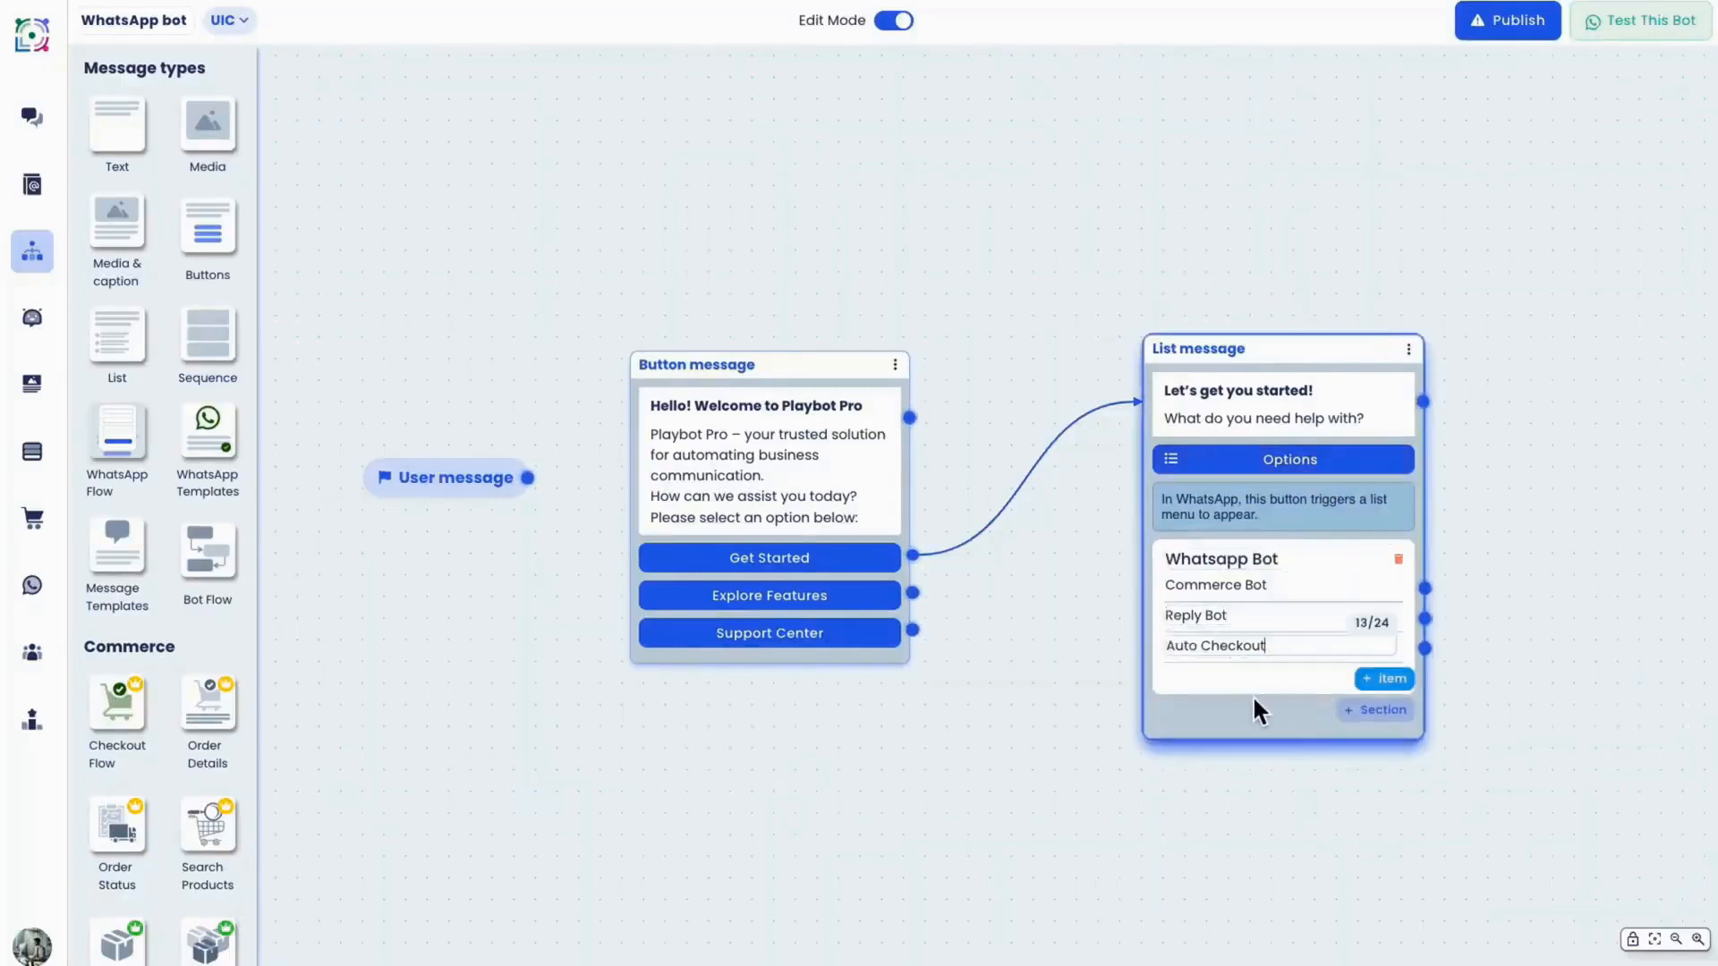
Add a "Shared Inbox" section with items "Start Conversation", "Schedule Conversation" and "Assign to User", and move the list message higher on the canvas.
{"action": "left_click", "coordinate": [1360, 713]}
{"action": "left_click", "coordinate": [1265, 728]}
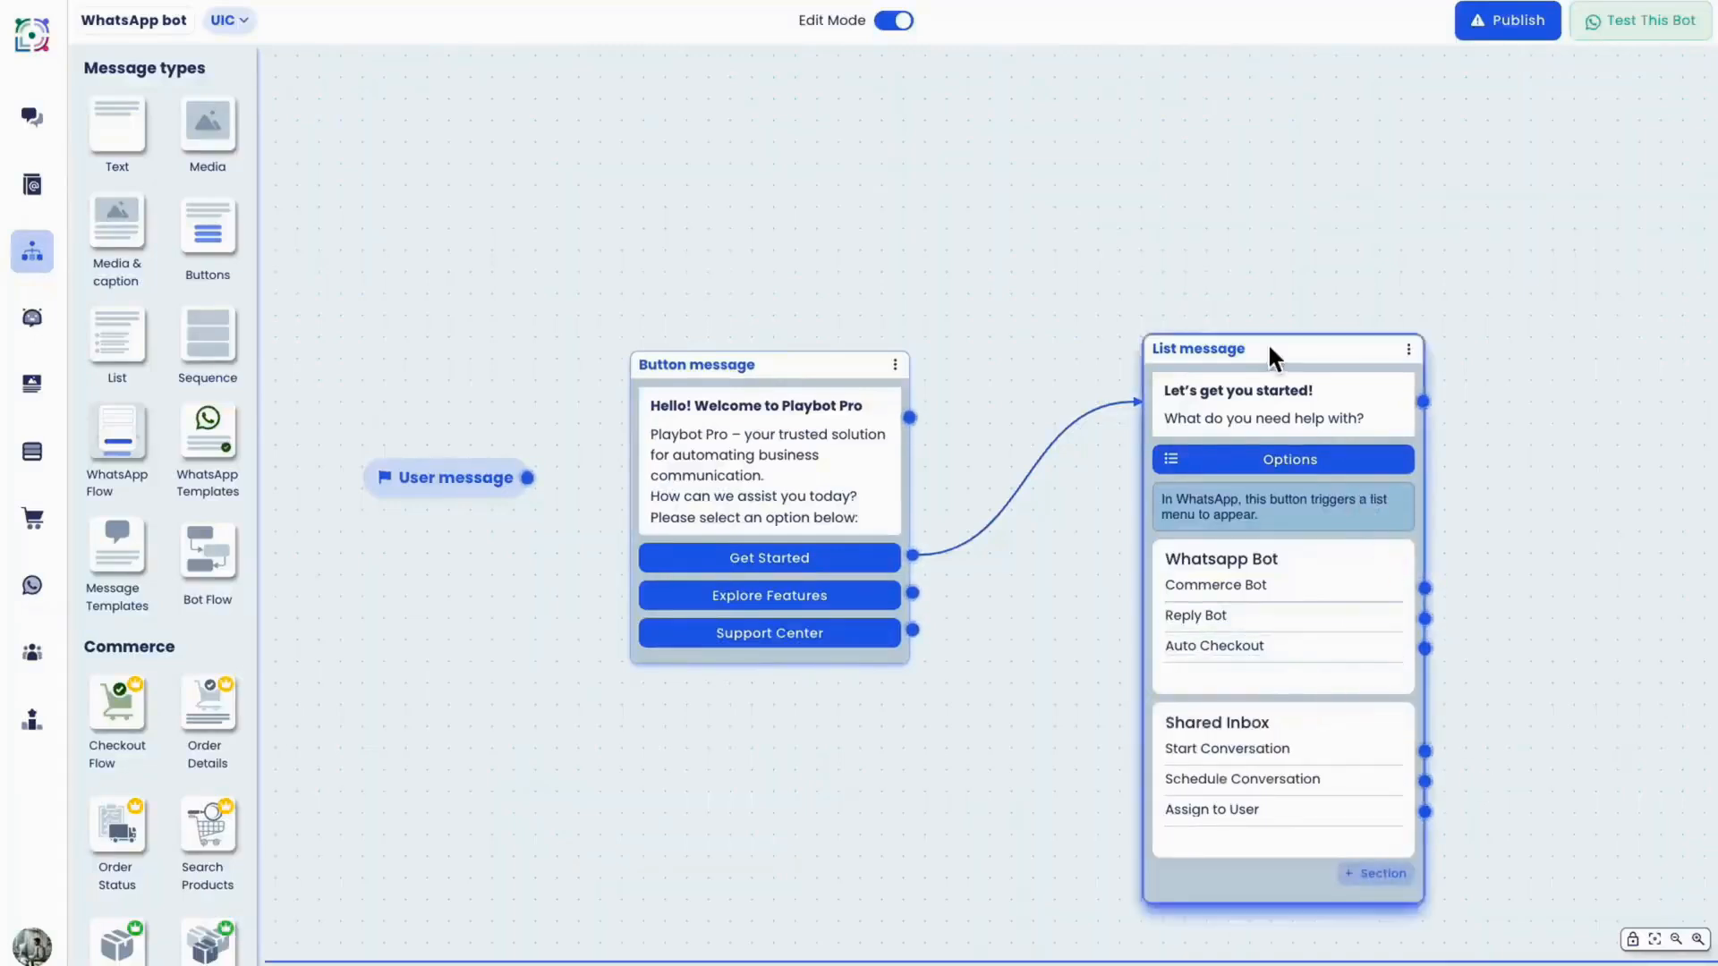
{"action": "left_click_drag", "start_coordinate": [1275, 357], "coordinate": [1250, 165]}
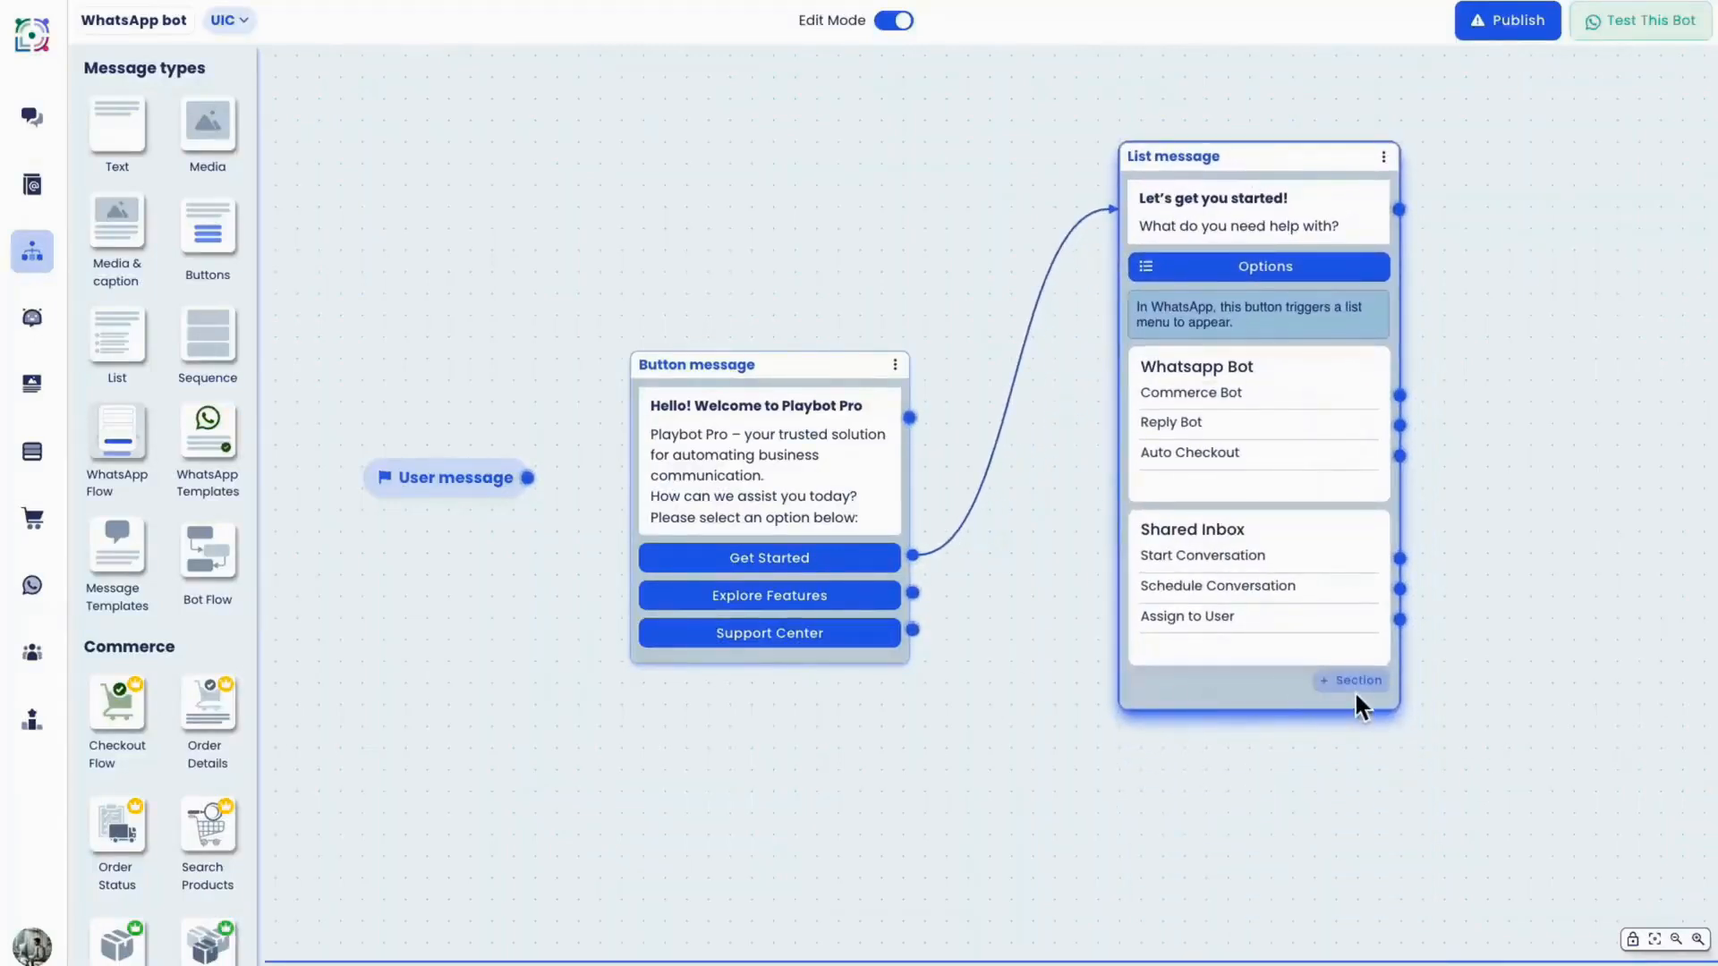
Link the "Commerce Bot" item to a new button message containing the Commerce Bot video link and a "Need more support" button.
{"action": "left_click", "coordinate": [982, 757]}
{"action": "scroll", "coordinate": [945, 747], "scroll_direction": "down", "scroll_amount": 4}
{"action": "scroll", "coordinate": [944, 748], "scroll_direction": "up", "scroll_amount": 5}
{"action": "scroll", "coordinate": [944, 748], "scroll_direction": "down", "scroll_amount": 3}
{"action": "scroll", "coordinate": [945, 759], "scroll_direction": "down", "scroll_amount": 3}
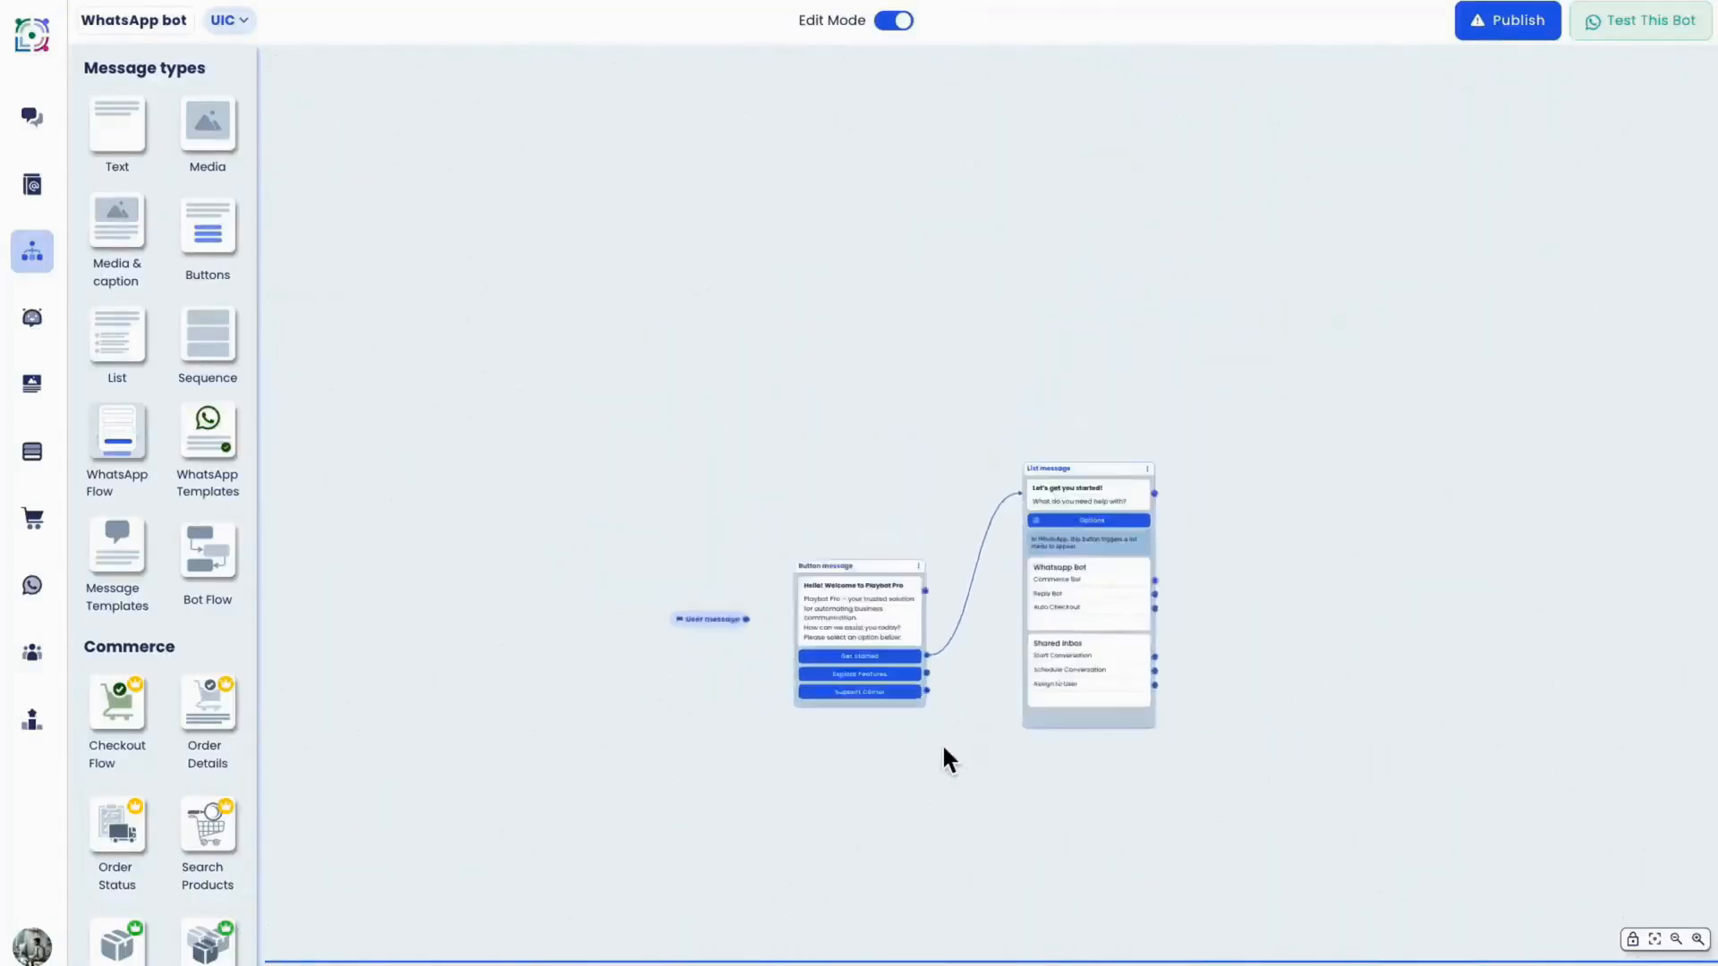
{"action": "scroll", "coordinate": [945, 758], "scroll_direction": "up", "scroll_amount": 6}
{"action": "left_click_drag", "start_coordinate": [1027, 698], "coordinate": [783, 691]}
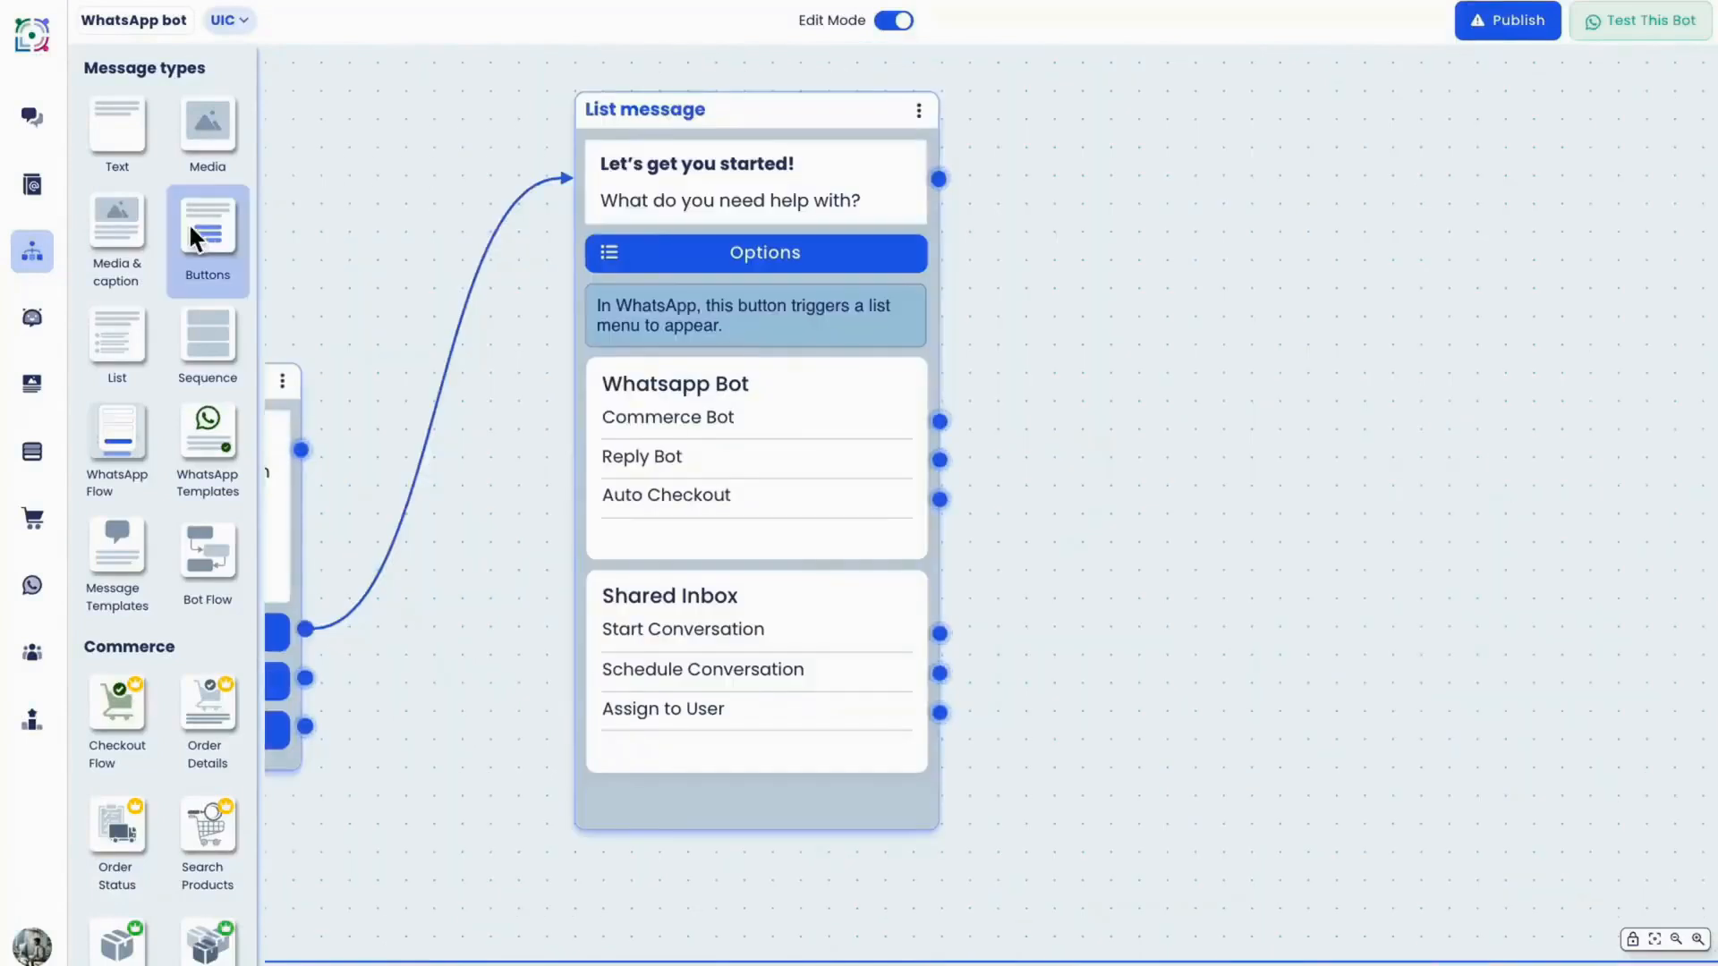
{"action": "left_click_drag", "start_coordinate": [200, 238], "coordinate": [1138, 278]}
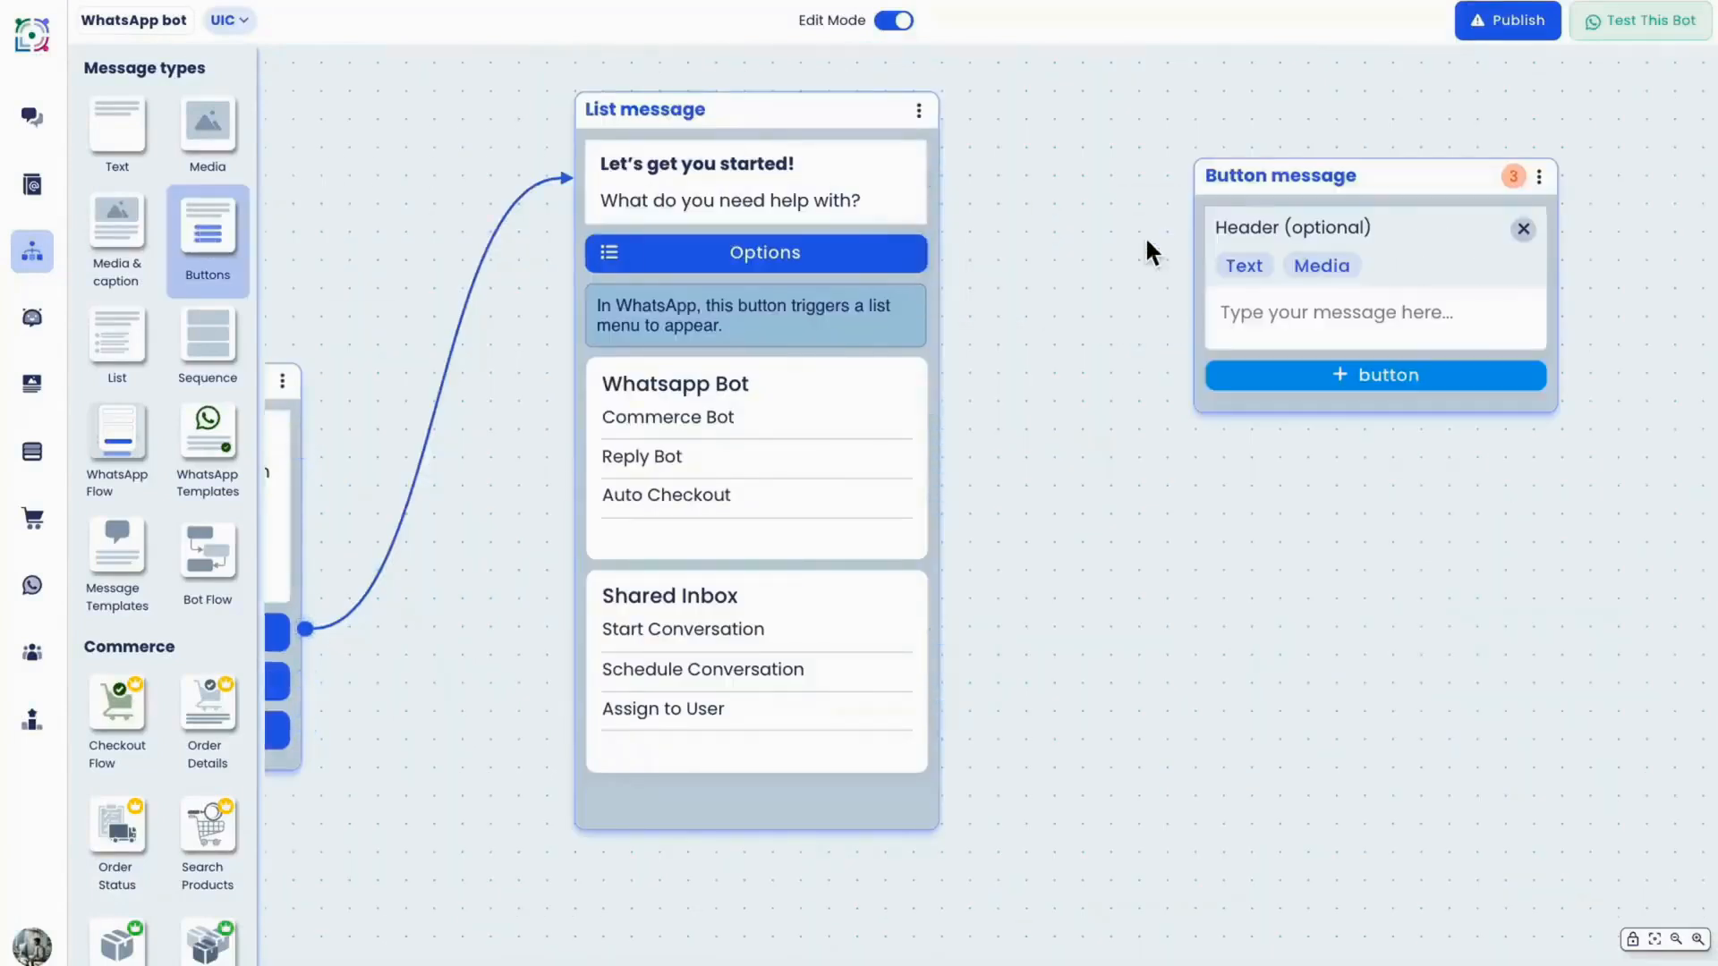
{"action": "left_click_drag", "start_coordinate": [940, 420], "coordinate": [1203, 313]}
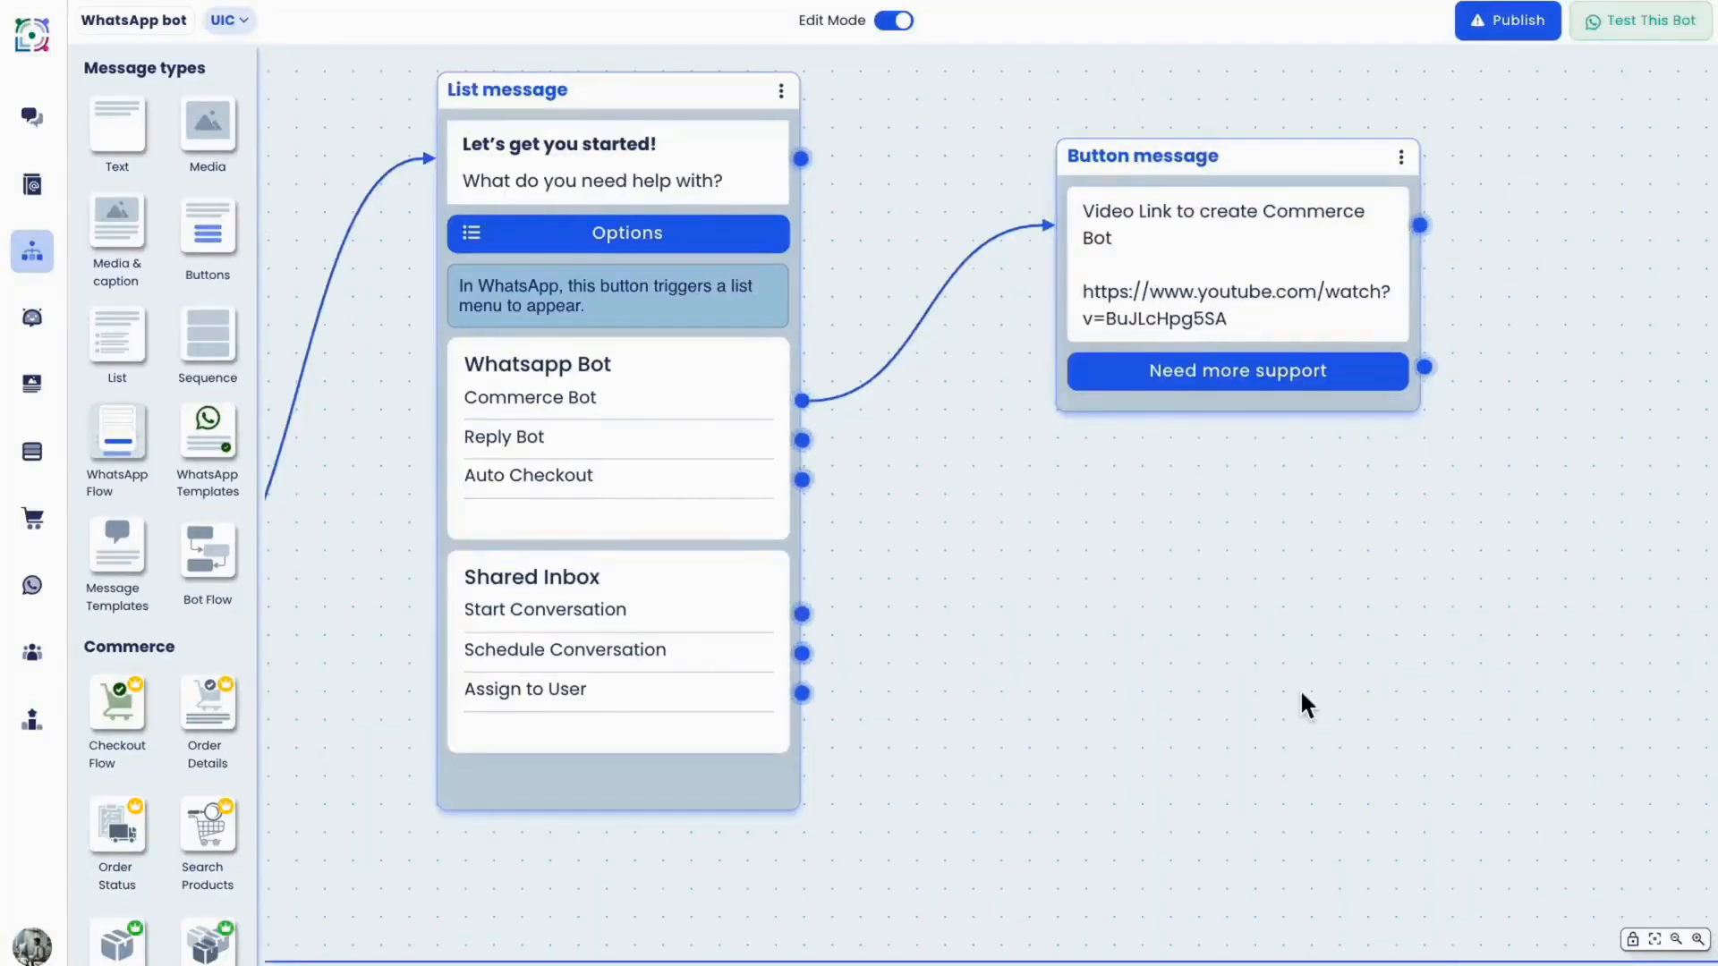
Duplicate the Commerce Bot video-link button message to make two copies near the original.
{"action": "scroll", "coordinate": [1377, 115], "scroll_direction": "down", "scroll_amount": 1}
{"action": "left_click", "coordinate": [1375, 110]}
{"action": "left_click", "coordinate": [1235, 378]}
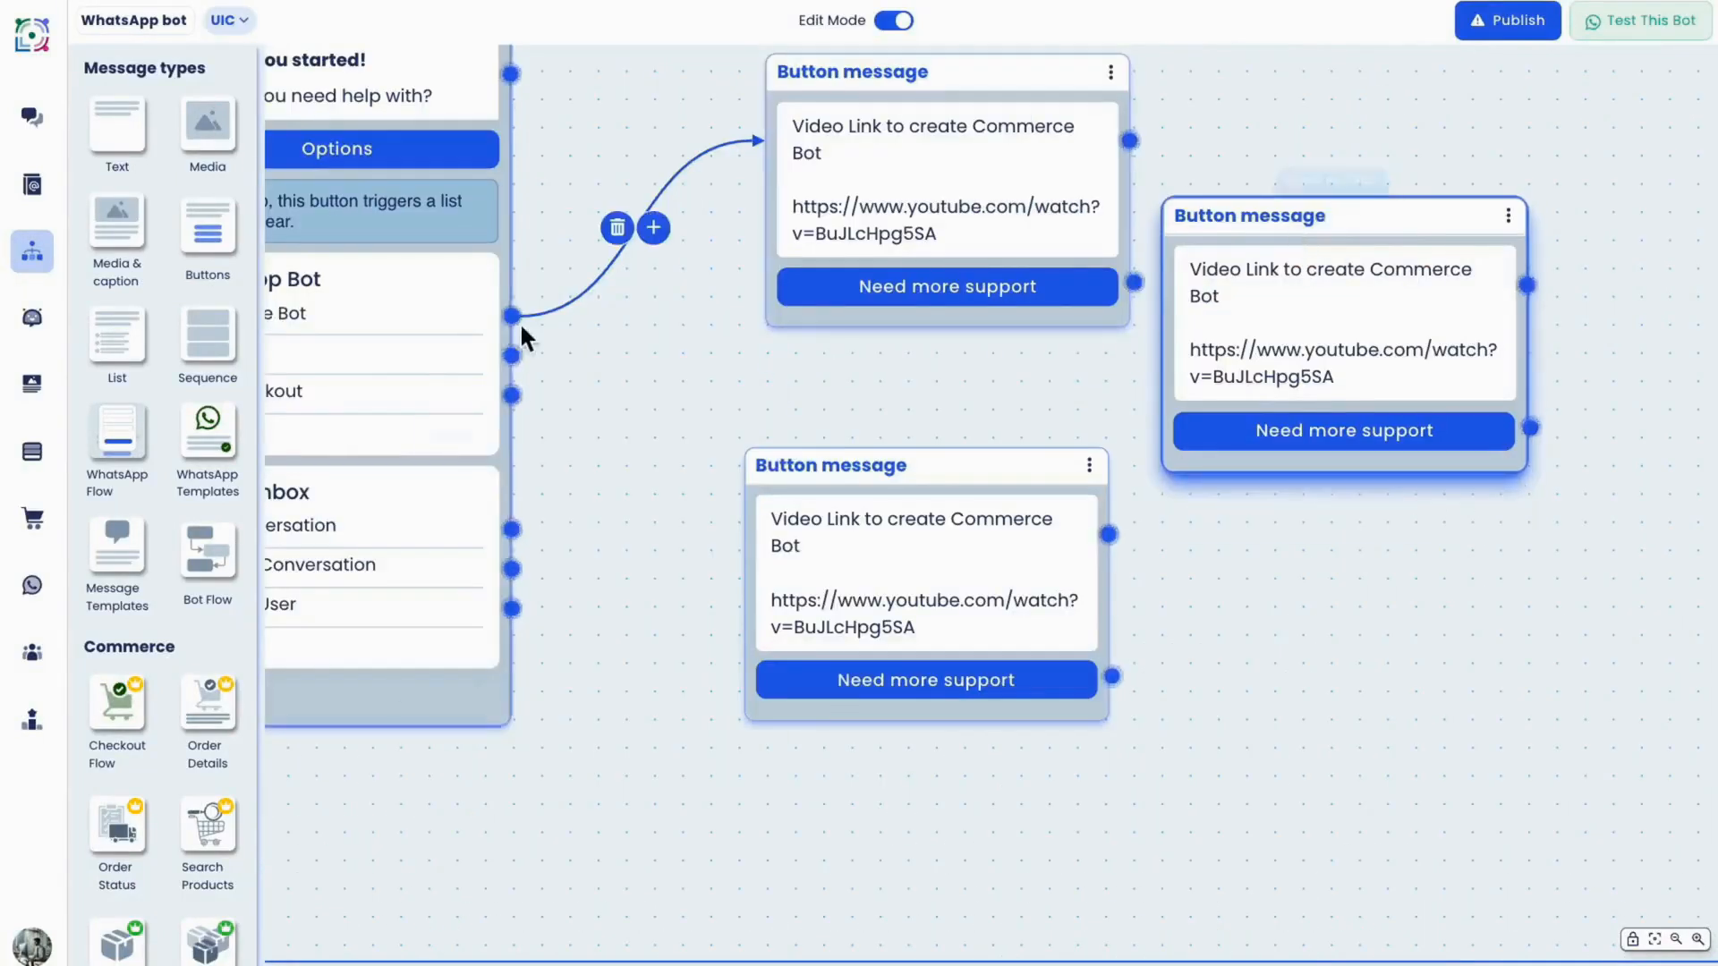
Link the "Reply Bot" and "Auto Checkout" items to their own reworded video-link copies, with the messages spaced apart on the canvas.
{"action": "left_click_drag", "start_coordinate": [511, 355], "coordinate": [1198, 380]}
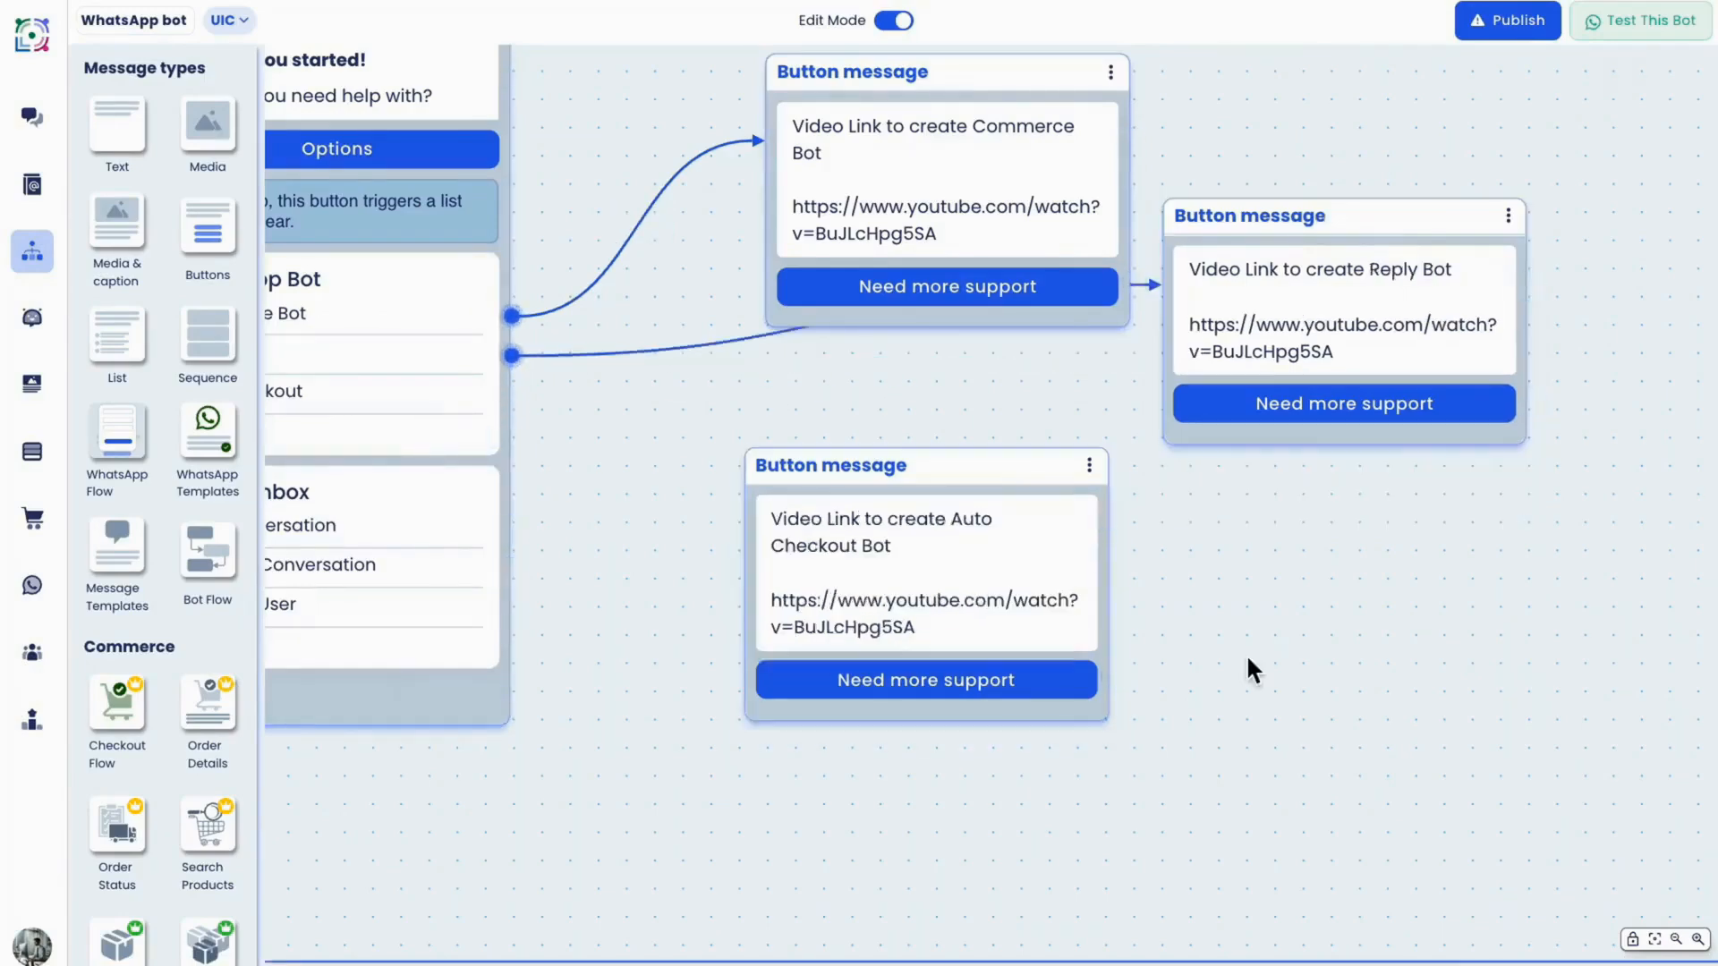
{"action": "left_click_drag", "start_coordinate": [511, 395], "coordinate": [775, 560]}
{"action": "scroll", "coordinate": [1226, 602], "scroll_direction": "down", "scroll_amount": 3}
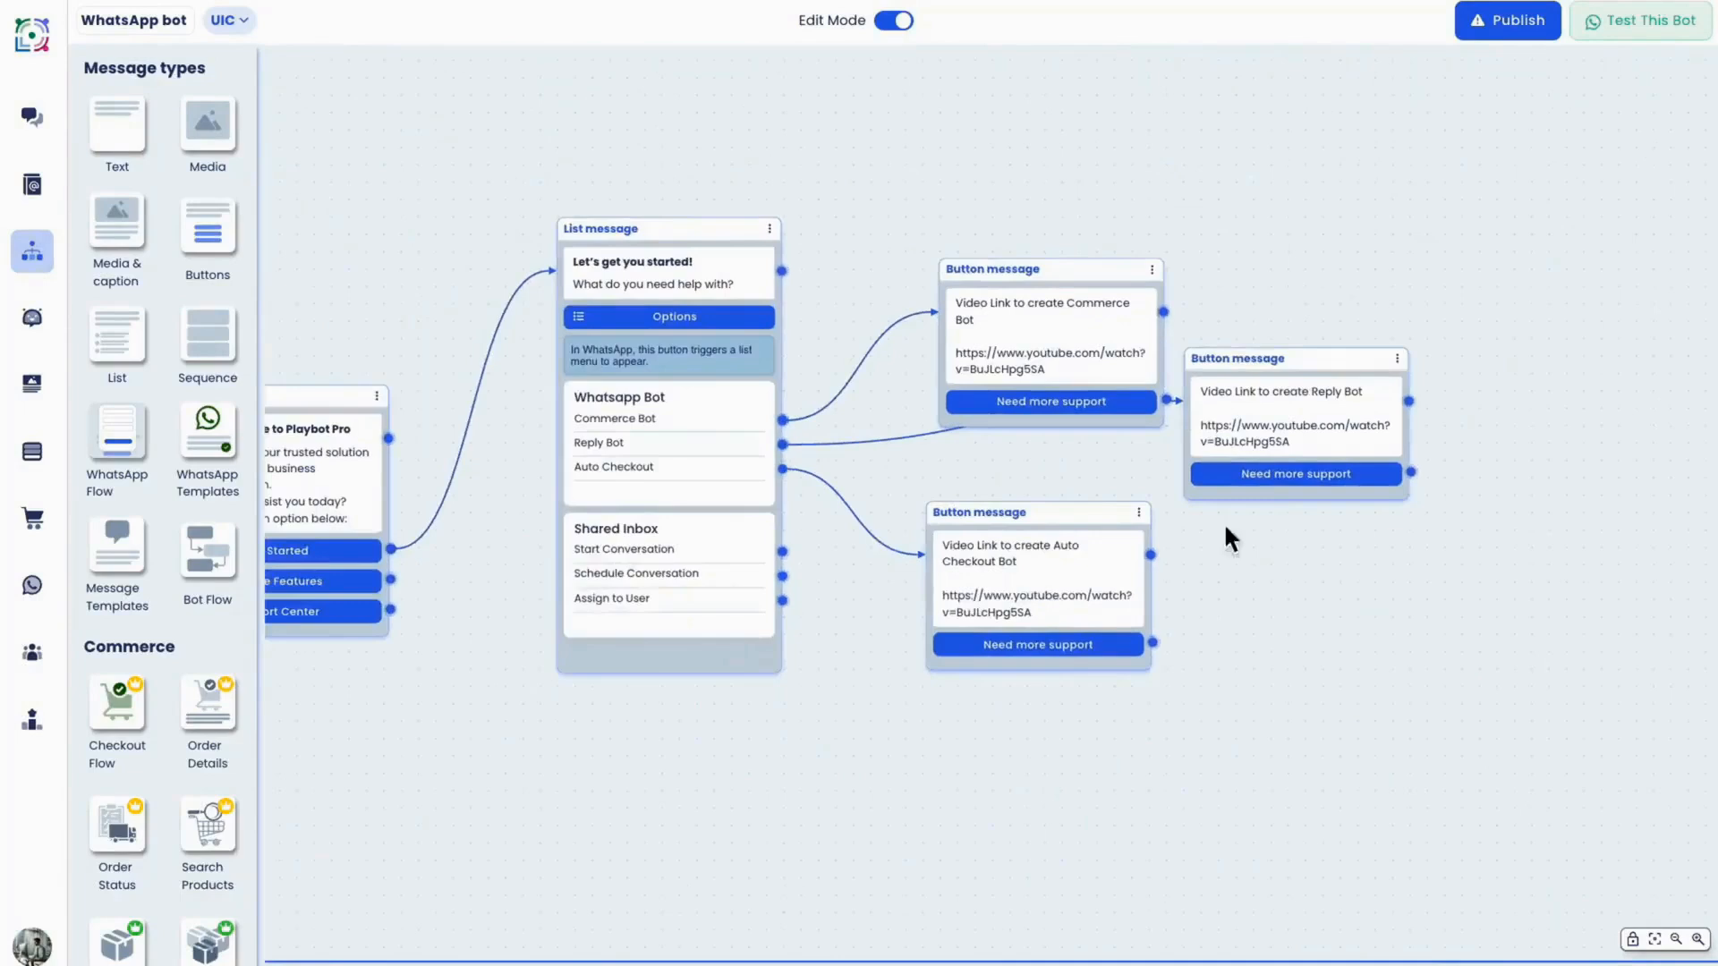
{"action": "left_click_drag", "start_coordinate": [1090, 284], "coordinate": [1051, 143]}
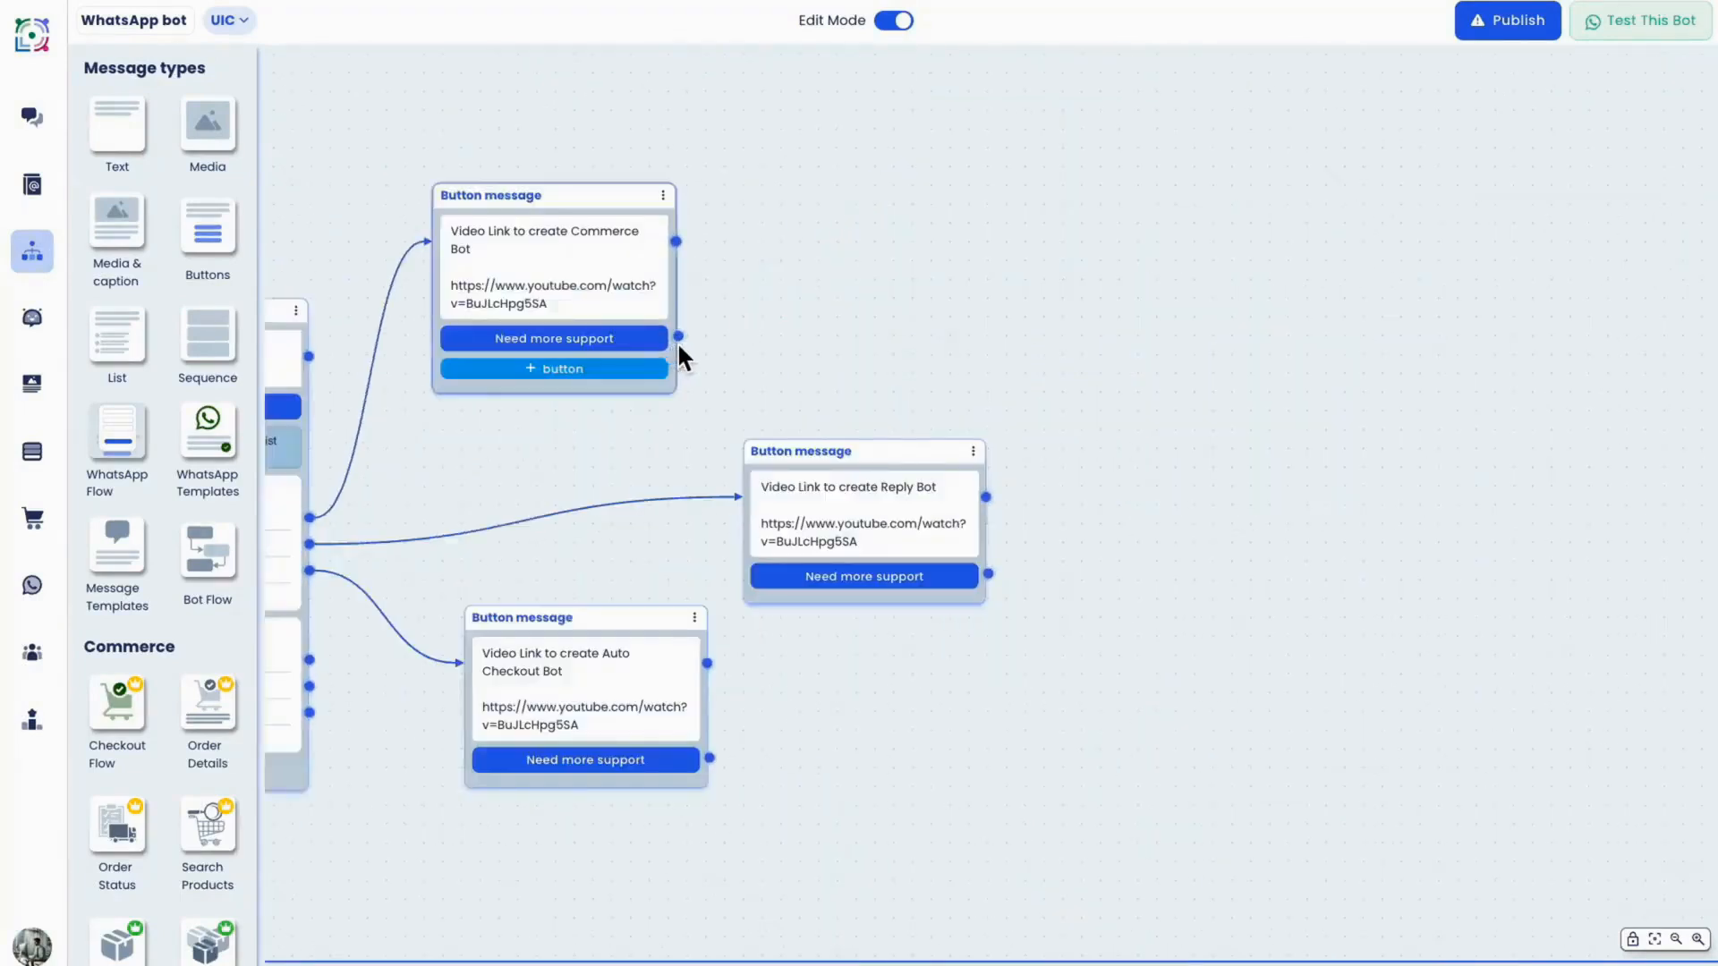
Link the Commerce Bot message's "Need more support" button to a new "Assign to team members" sequence placed above the Reply Bot message.
{"action": "left_click_drag", "start_coordinate": [678, 337], "coordinate": [820, 185]}
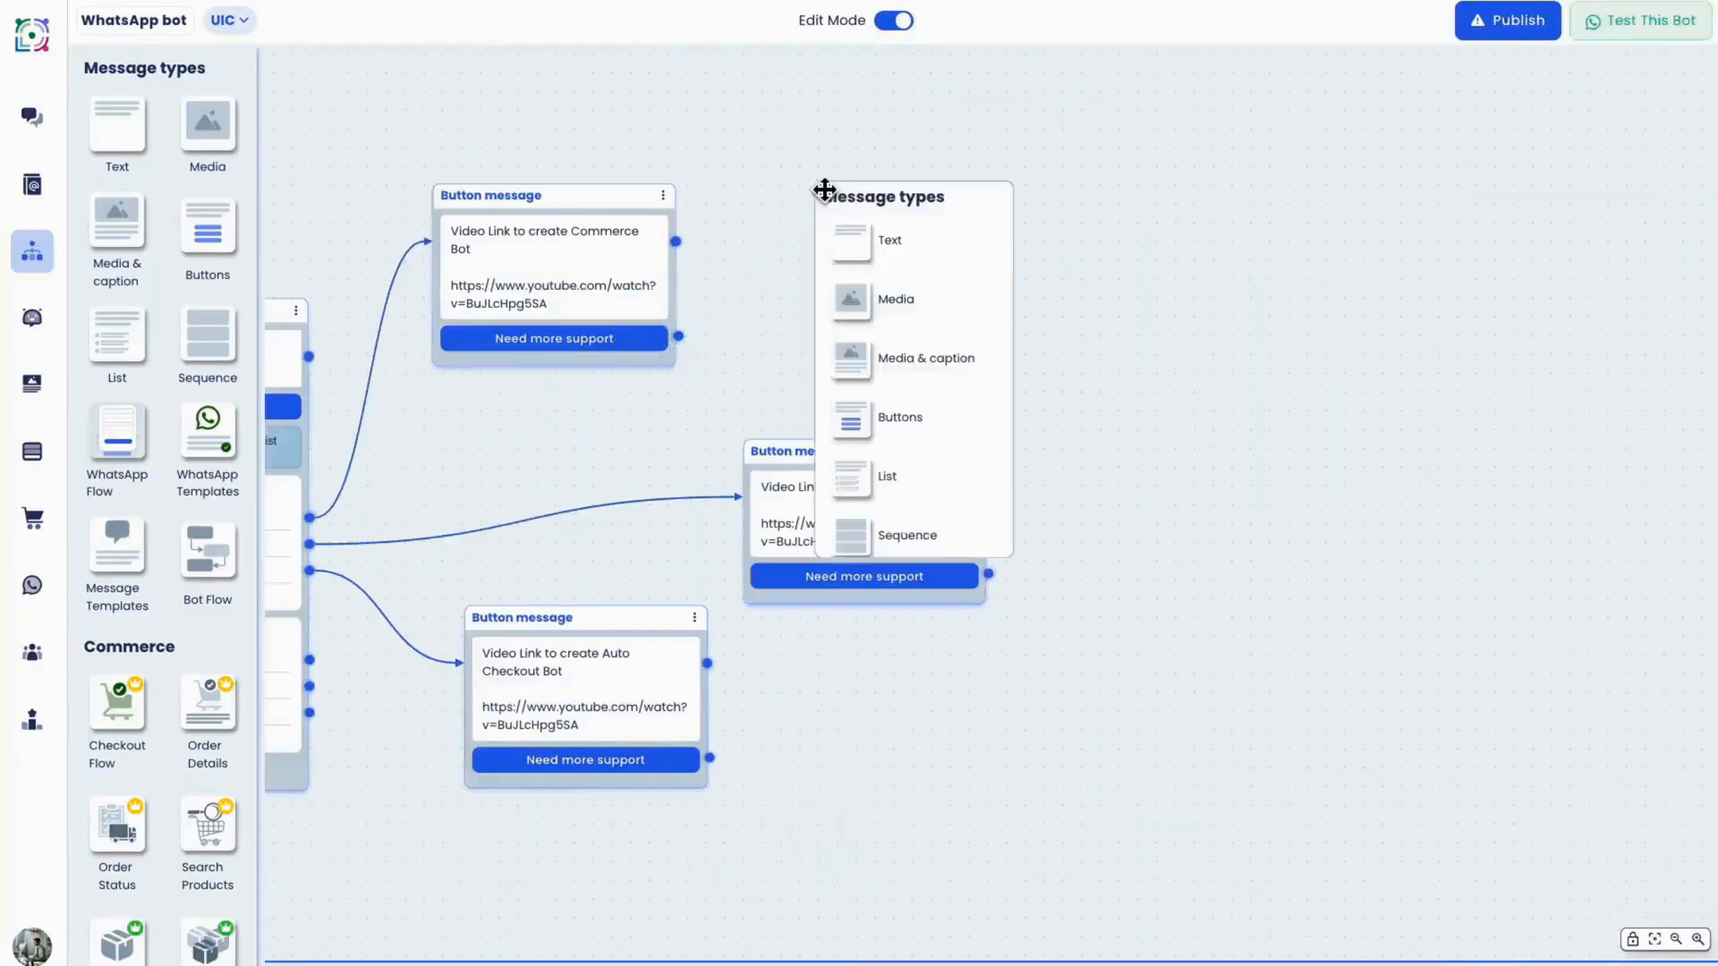
{"action": "scroll", "coordinate": [892, 363], "scroll_direction": "down", "scroll_amount": 12}
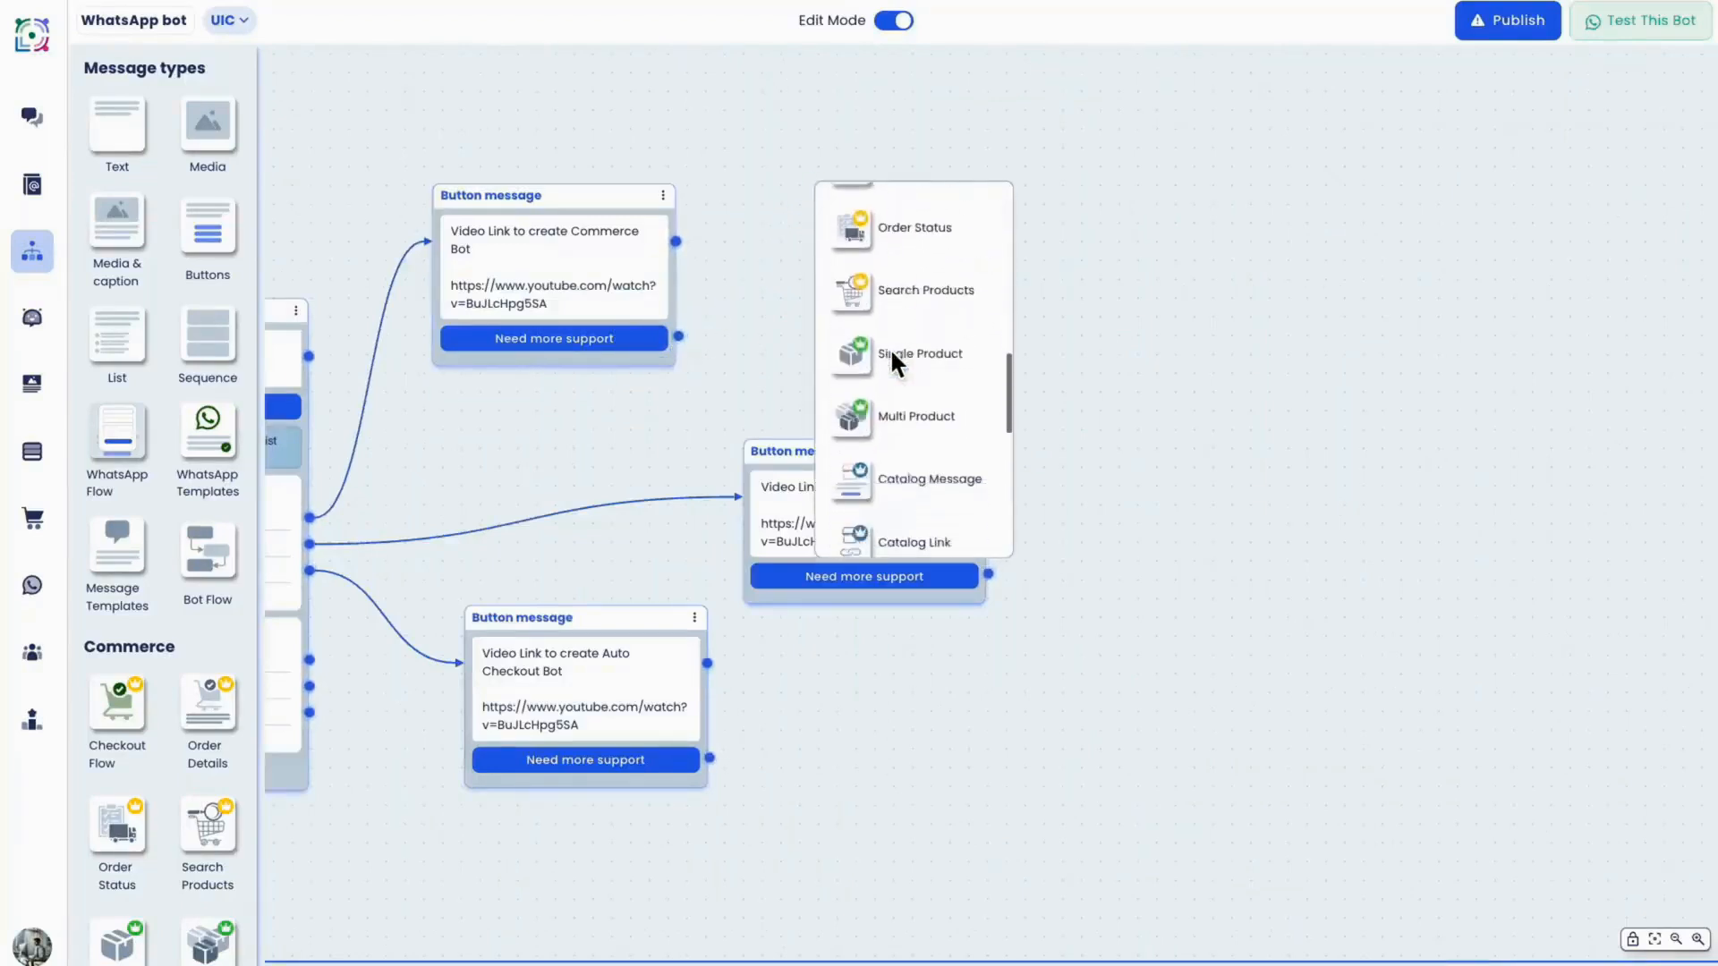
{"action": "left_click", "coordinate": [924, 418]}
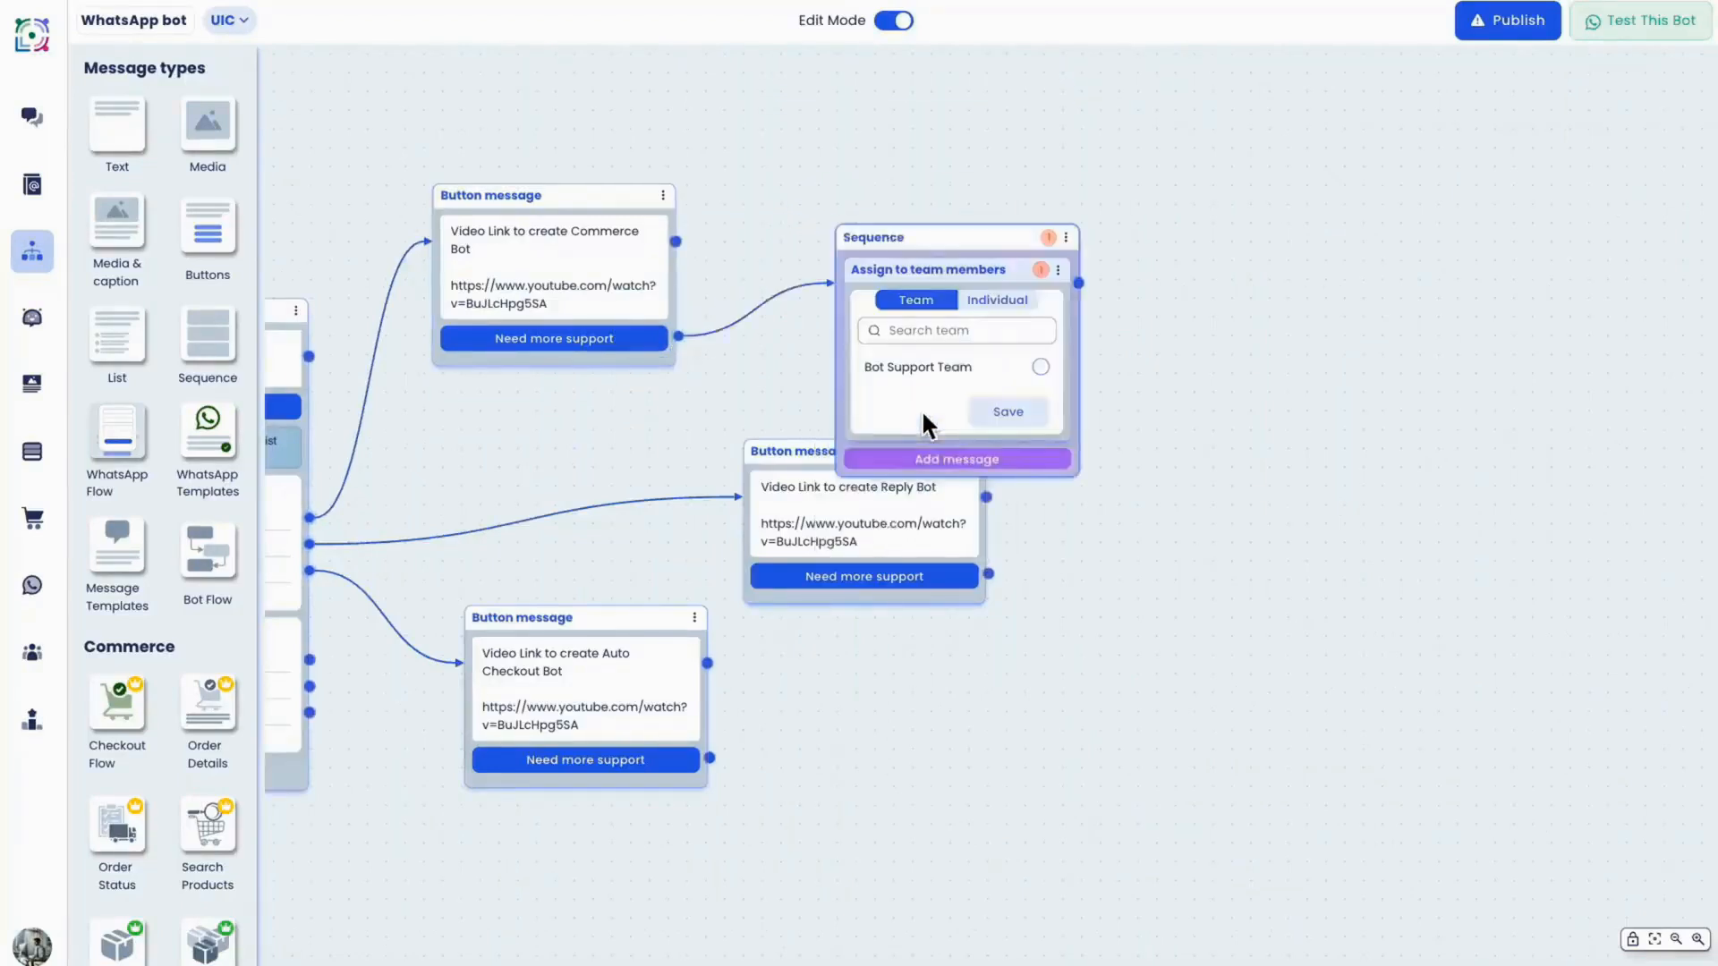
{"action": "left_click_drag", "start_coordinate": [923, 264], "coordinate": [901, 153]}
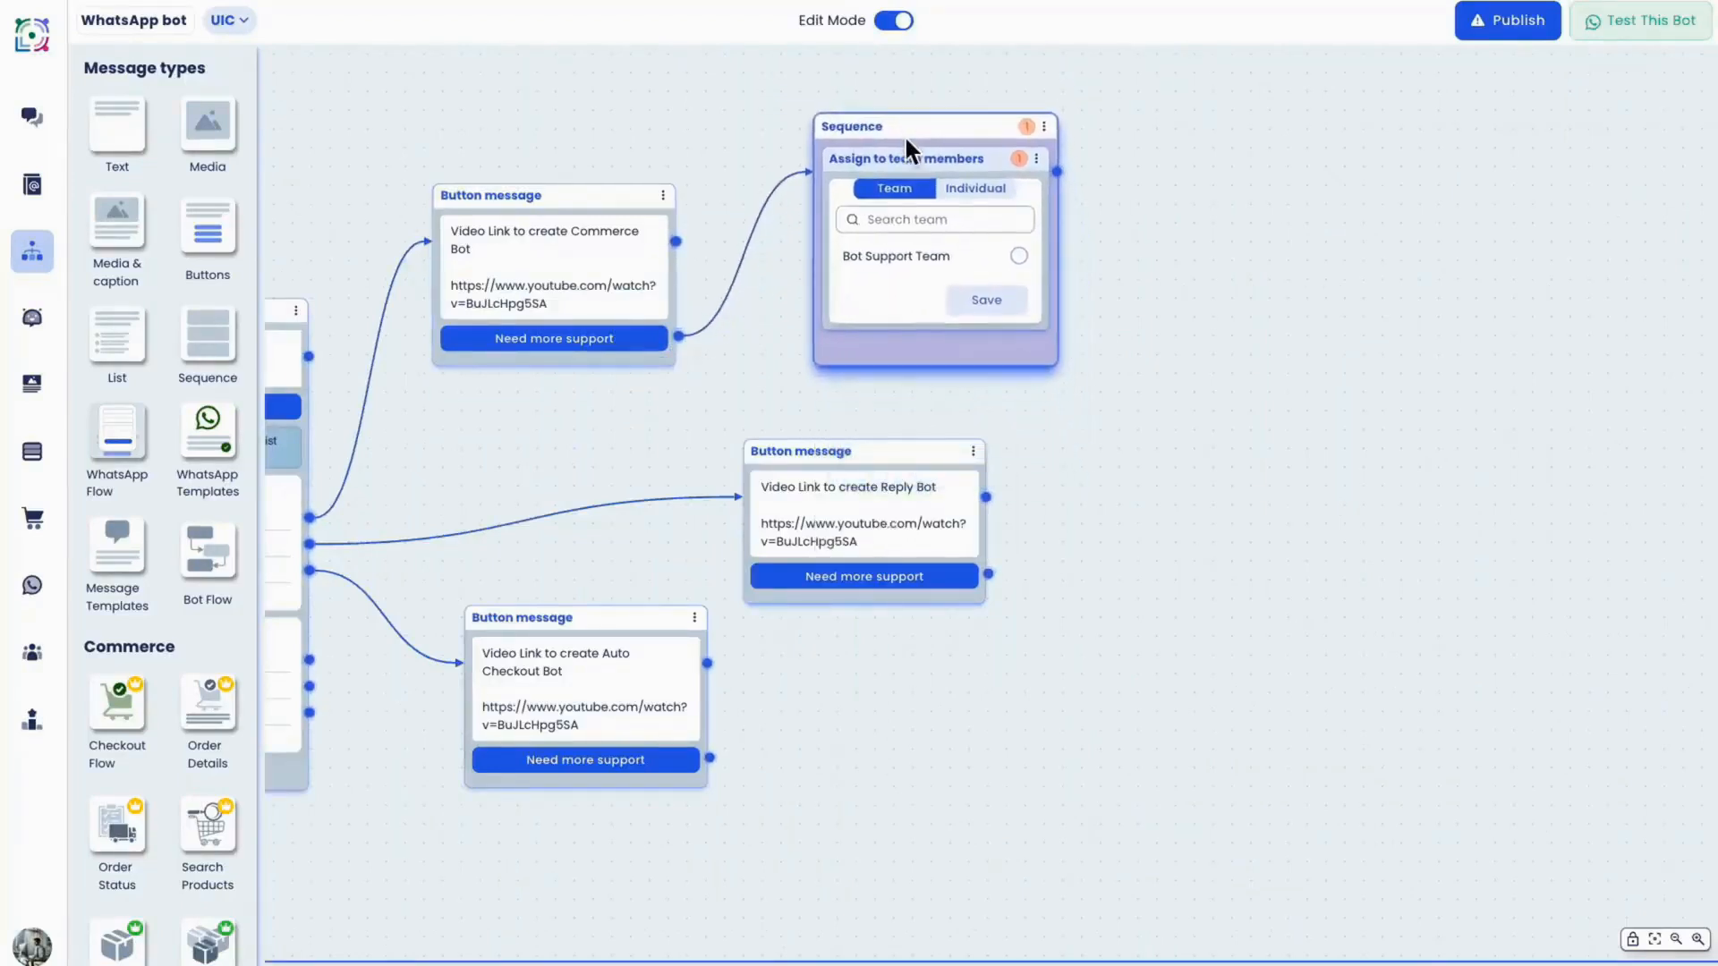
Assign the sequence to Bot Support Team and add the text message "Our support team will reach you to create a bot" to it.
{"action": "left_click", "coordinate": [1019, 256]}
{"action": "left_click", "coordinate": [987, 301]}
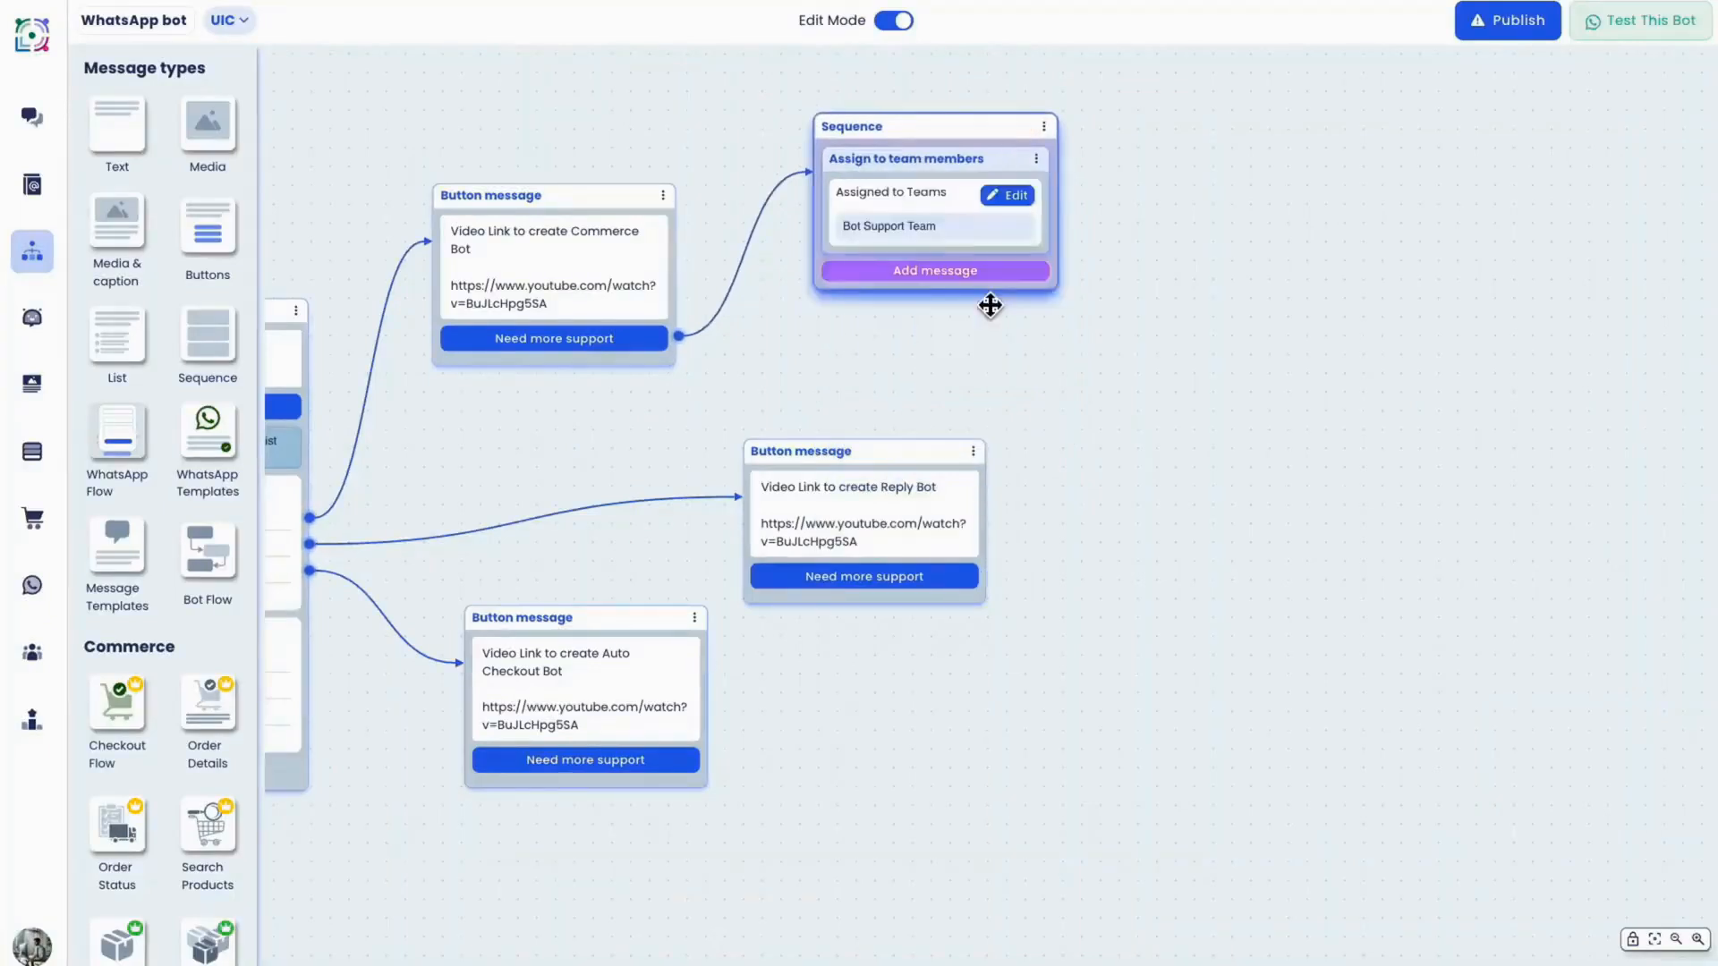
{"action": "left_click", "coordinate": [934, 269]}
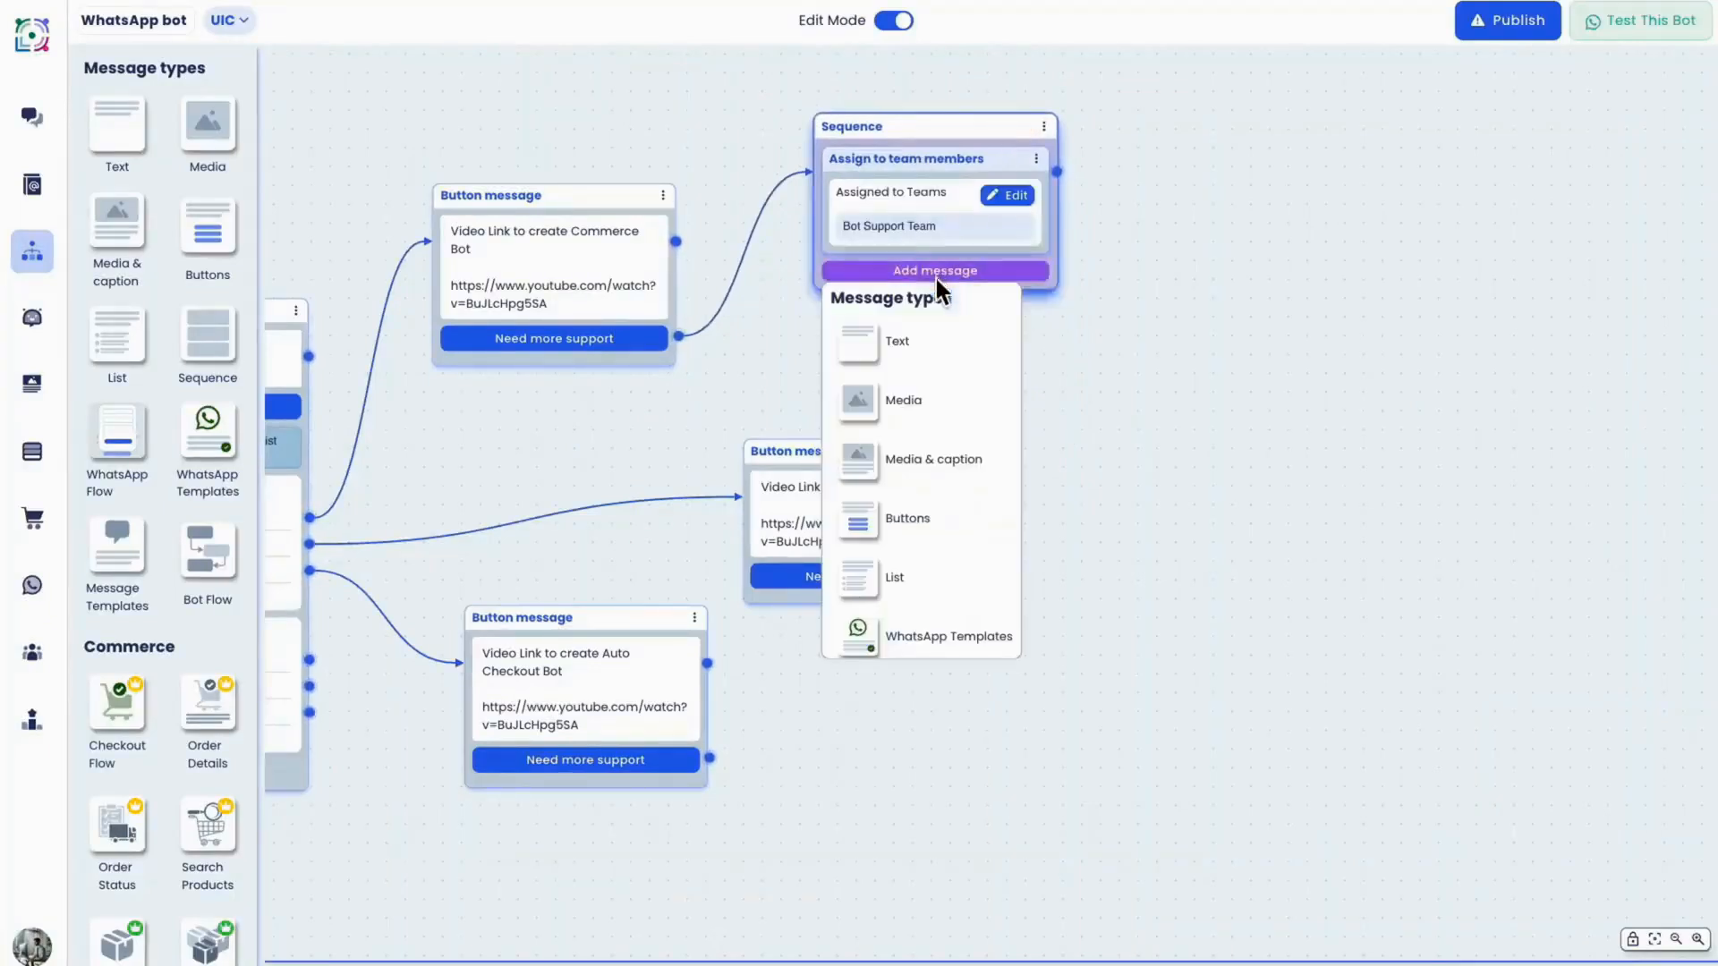
{"action": "left_click", "coordinate": [904, 347]}
{"action": "type", "text": "Our support team will reach you to create a bot"}
{"action": "left_click", "coordinate": [880, 180]}
Move the sequence clear of the messages and link the Reply Bot and Auto Checkout messages' "Need more support" buttons to it.
{"action": "left_click_drag", "start_coordinate": [895, 136], "coordinate": [1217, 139]}
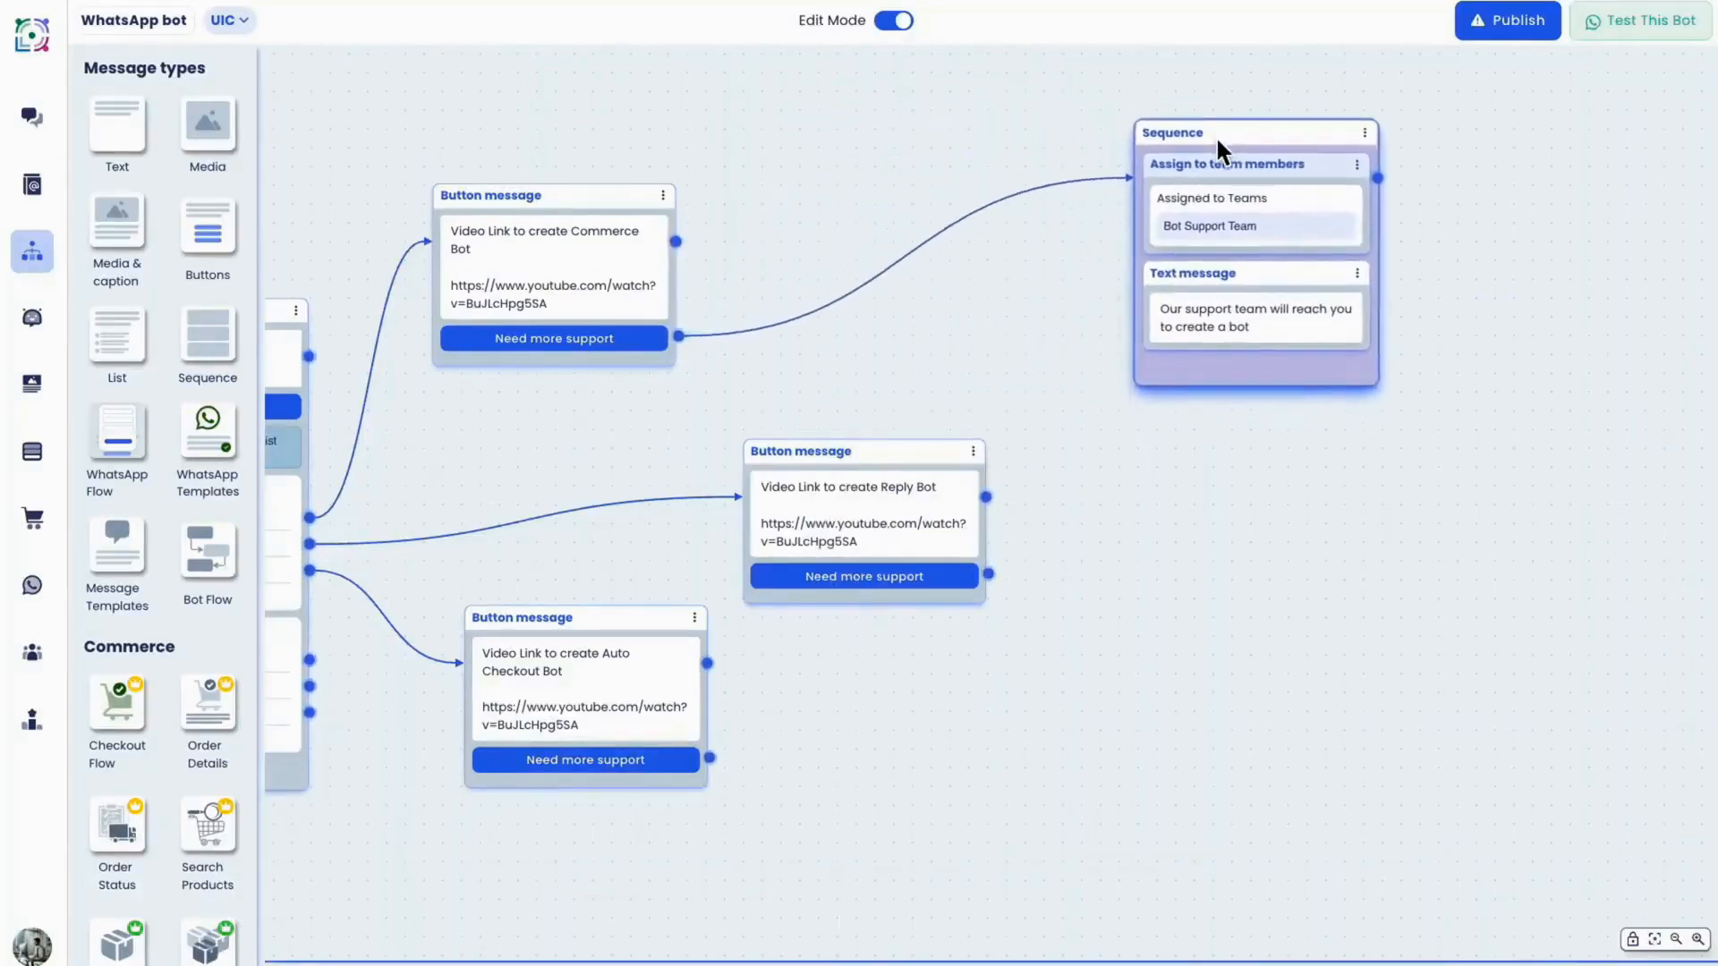
{"action": "mouse_move", "coordinate": [984, 586]}
{"action": "left_click_drag", "start_coordinate": [988, 573], "coordinate": [1154, 269]}
{"action": "mouse_move", "coordinate": [721, 768]}
{"action": "left_click_drag", "start_coordinate": [718, 760], "coordinate": [1199, 358]}
{"action": "mouse_move", "coordinate": [1271, 219]}
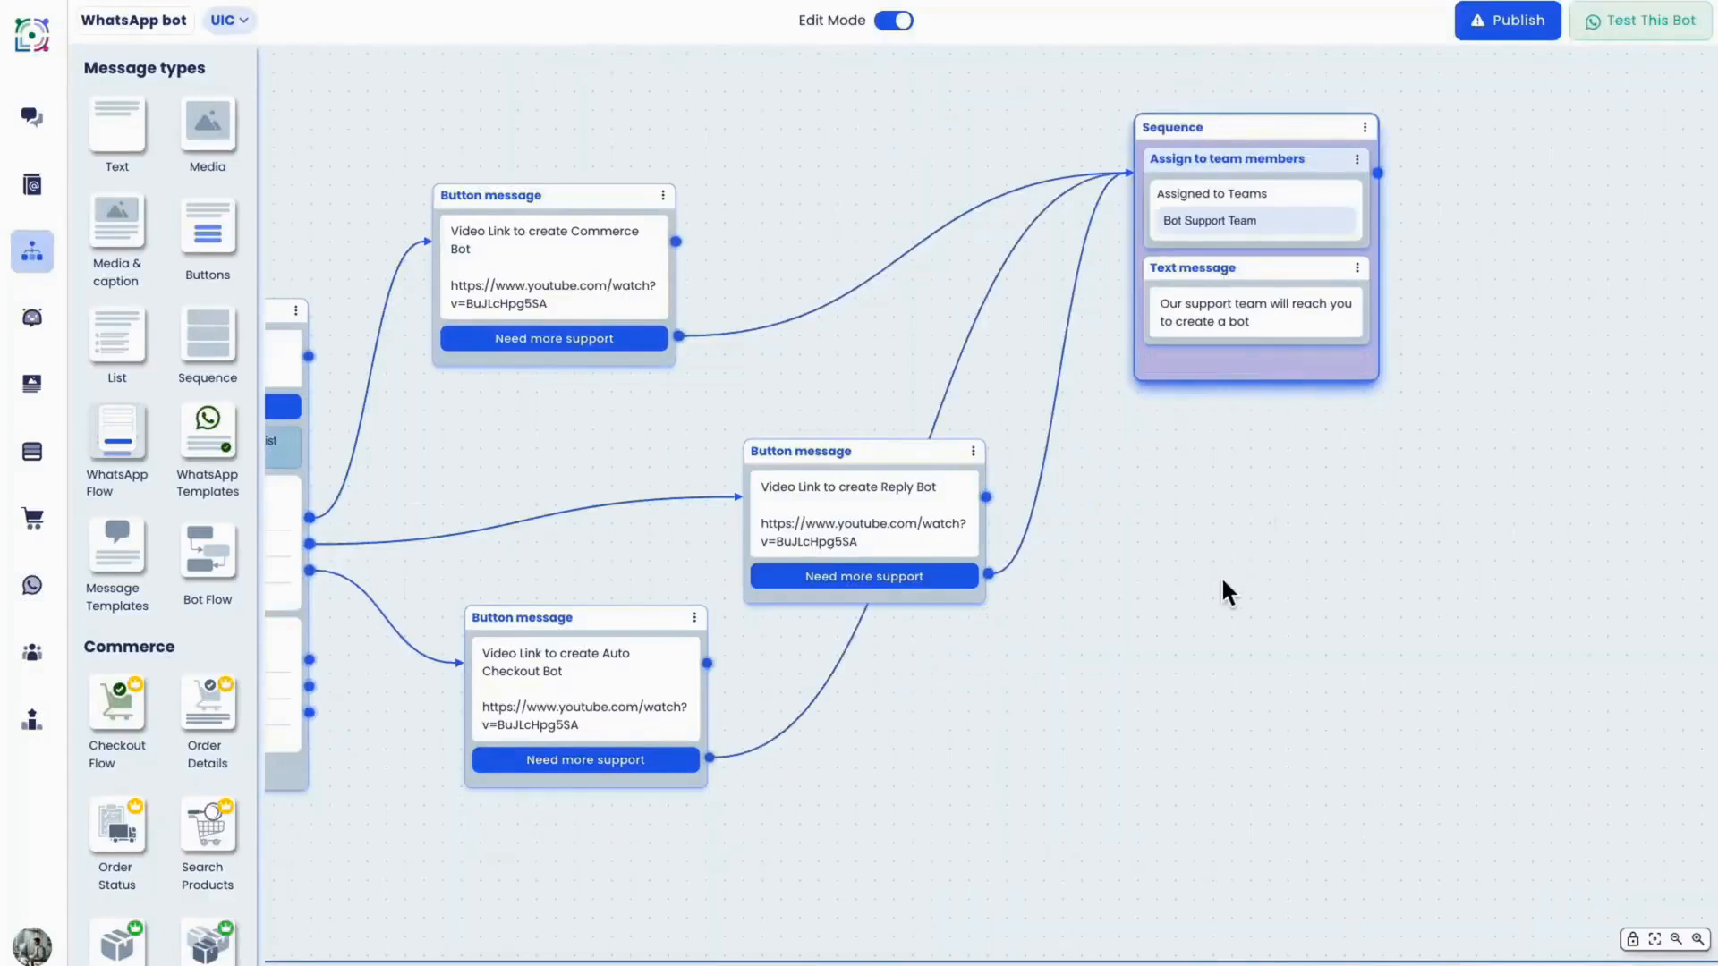
Link the welcome message's own output to a new text message reading "Please select an option above", placed above the list message.
{"action": "left_click_drag", "start_coordinate": [985, 797], "coordinate": [1505, 671]}
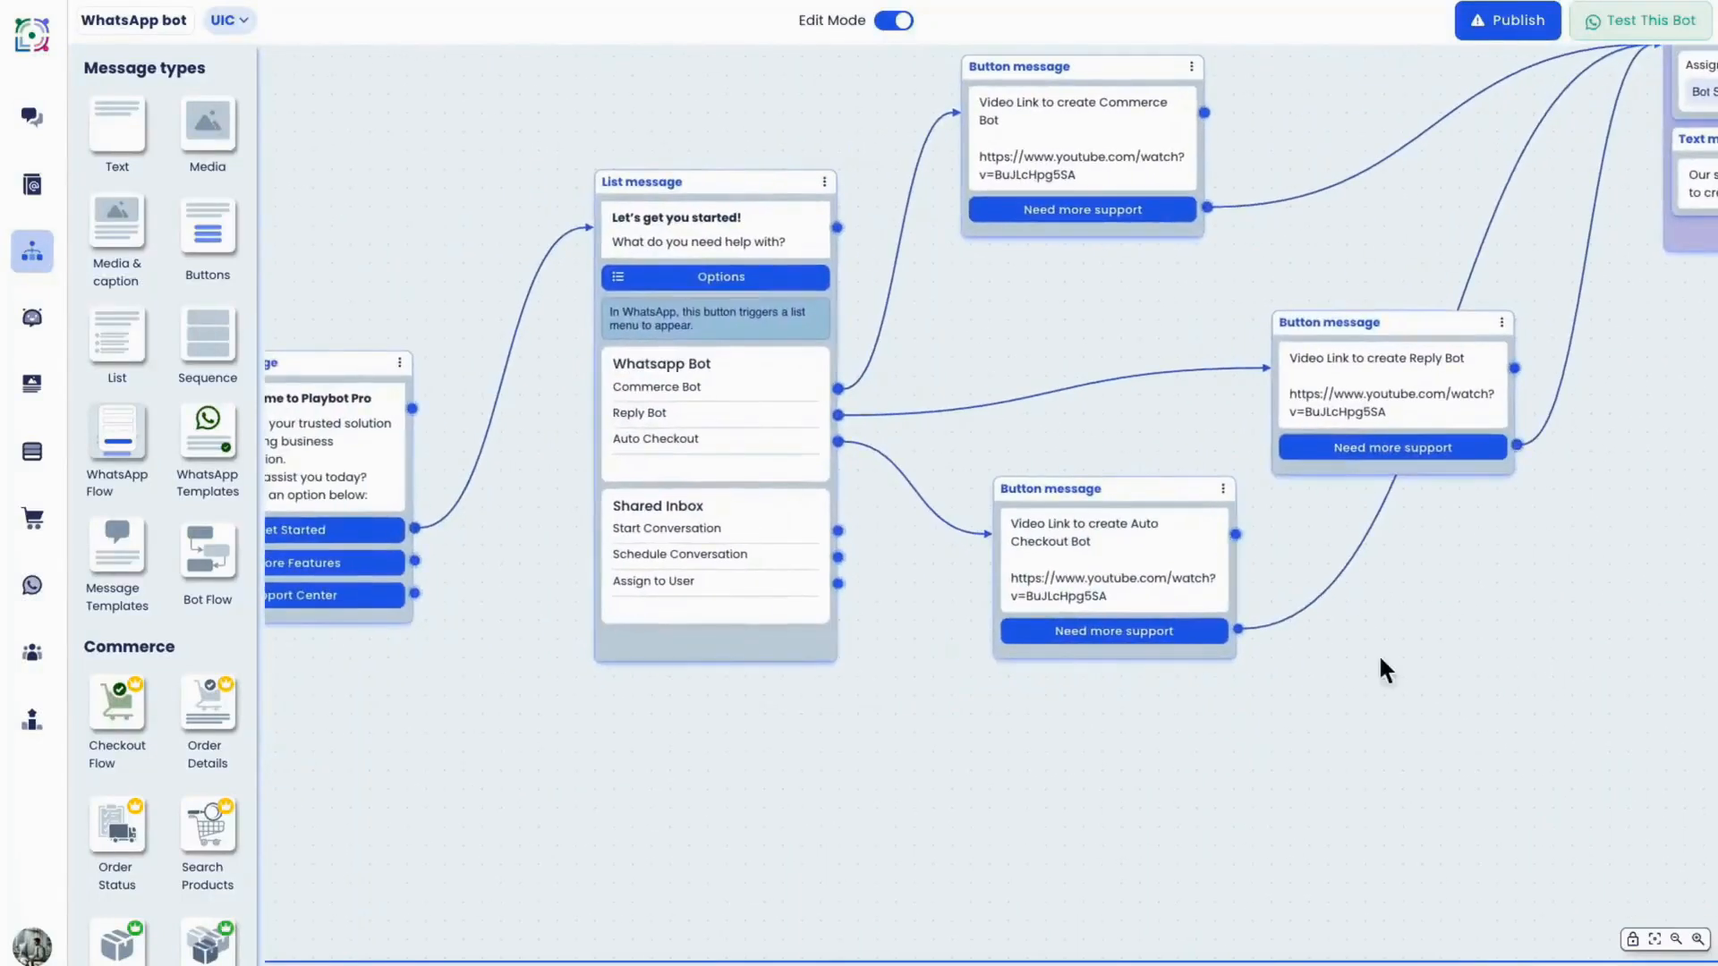
{"action": "scroll", "coordinate": [817, 715], "scroll_direction": "down", "scroll_amount": 5}
{"action": "scroll", "coordinate": [743, 740], "scroll_direction": "up", "scroll_amount": 4}
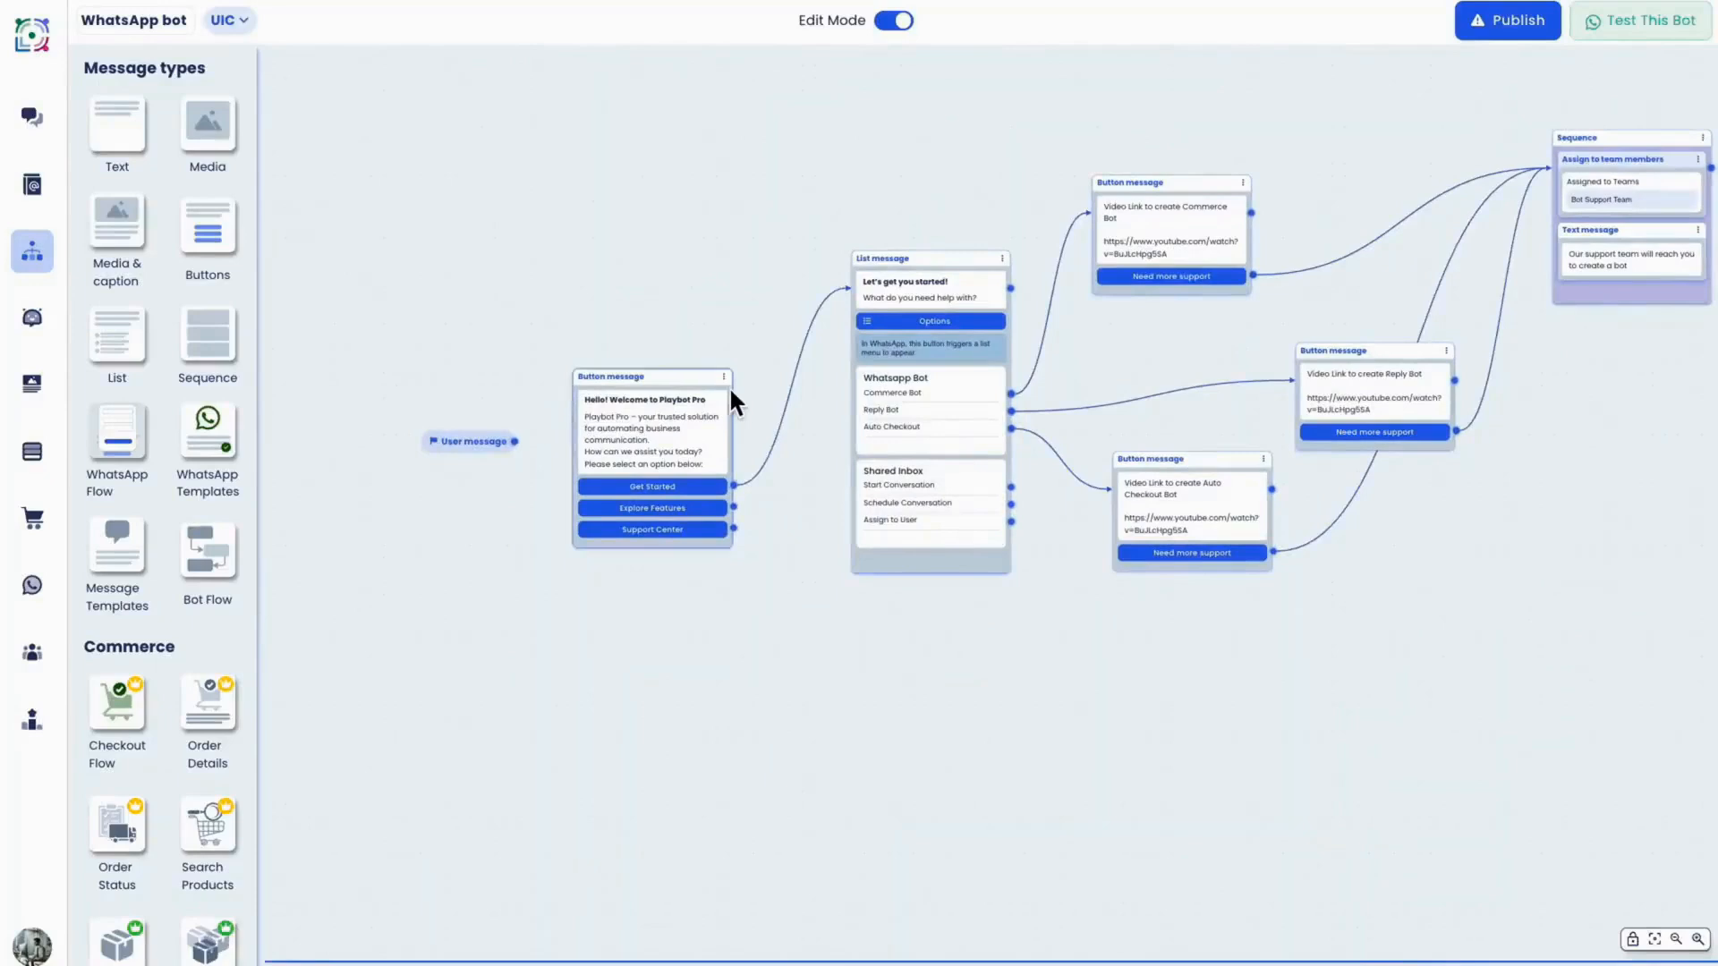
{"action": "left_click_drag", "start_coordinate": [734, 408], "coordinate": [803, 159]}
{"action": "left_click", "coordinate": [848, 222]}
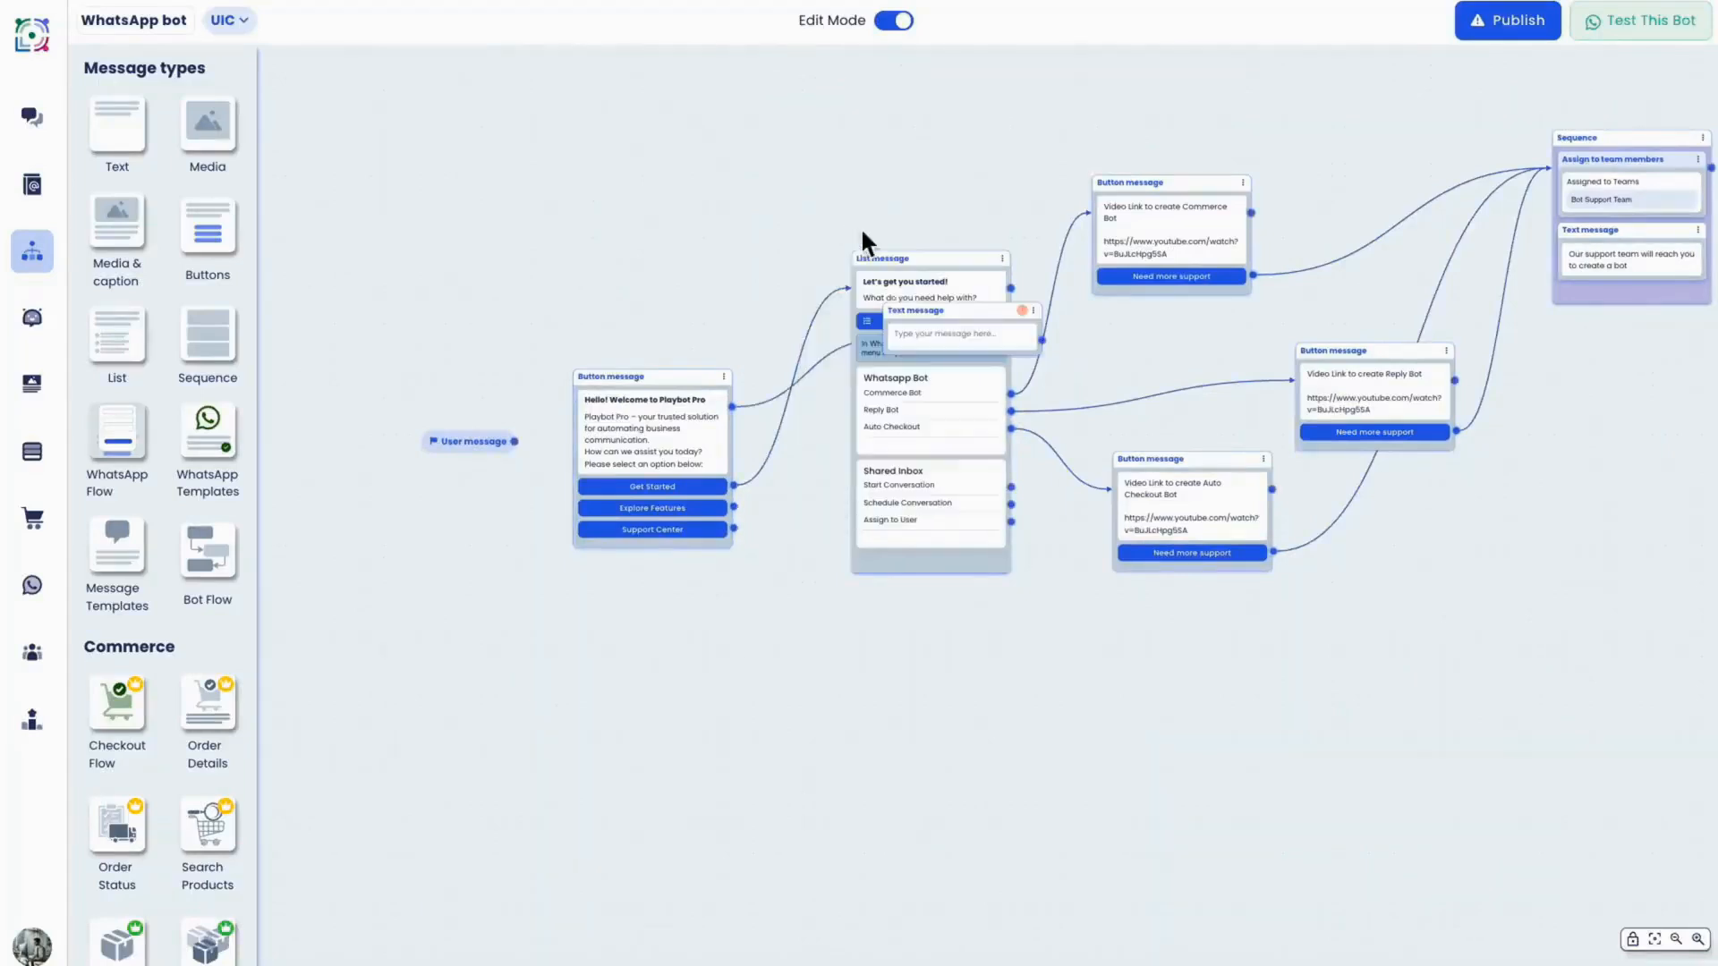
{"action": "left_click_drag", "start_coordinate": [936, 310], "coordinate": [797, 145]}
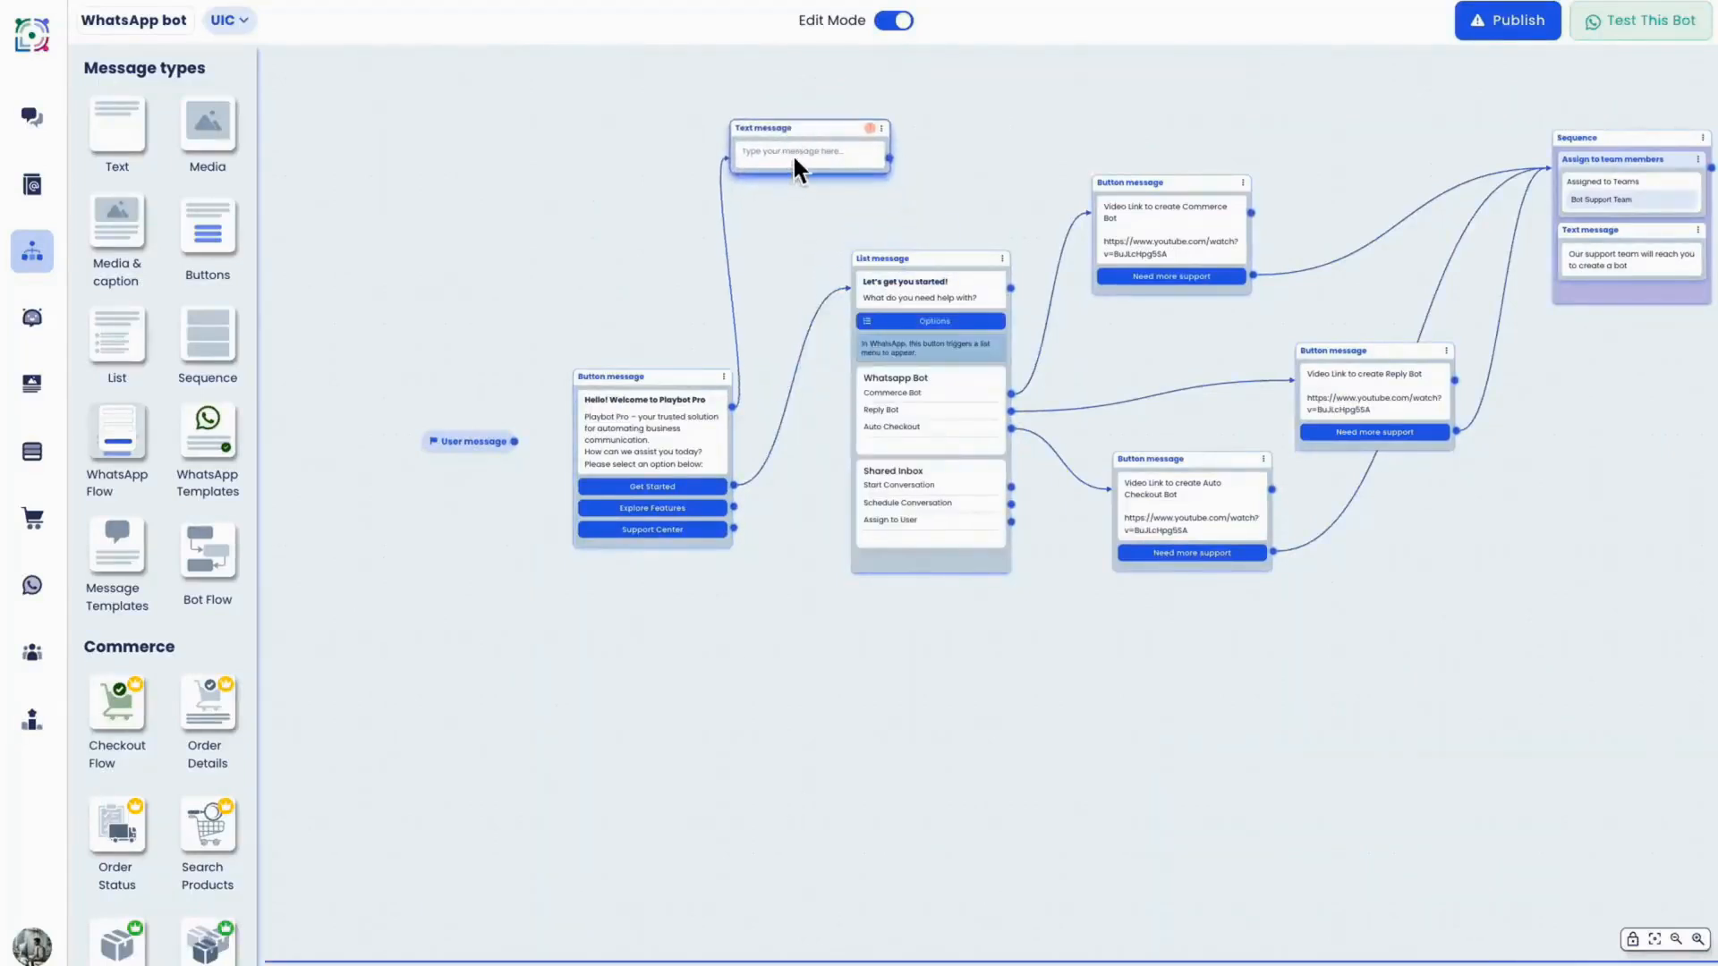
{"action": "left_click", "coordinate": [792, 155]}
{"action": "type", "text": "Please select an option above"}
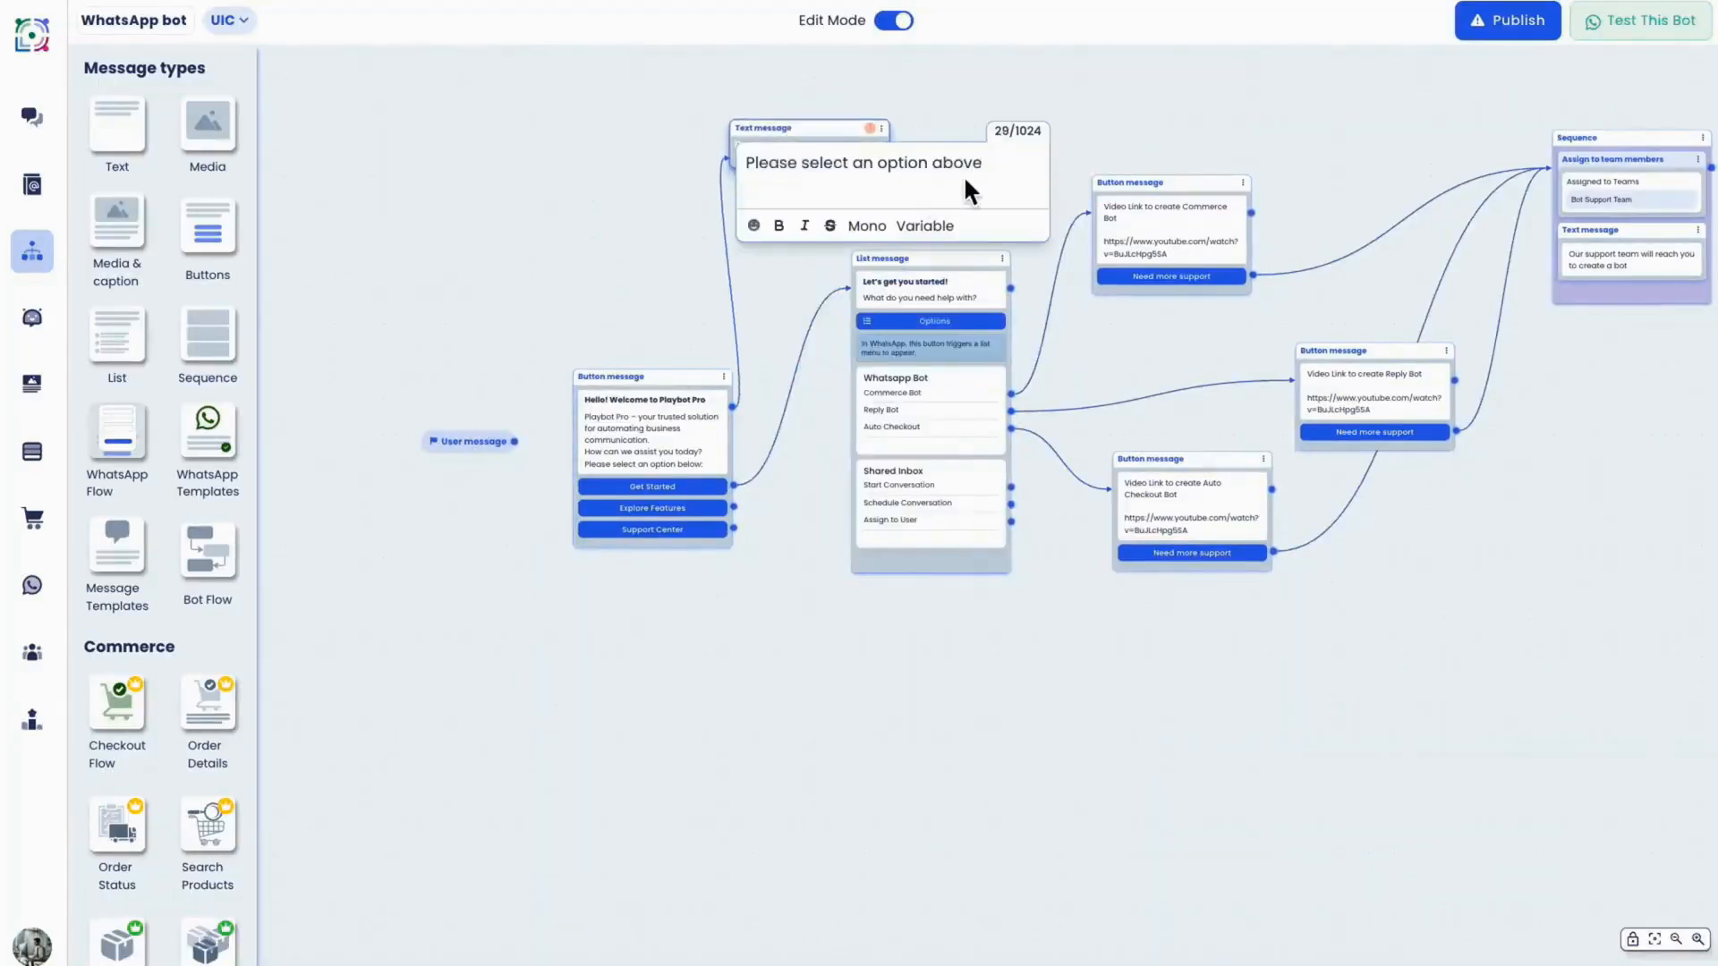
{"action": "left_click", "coordinate": [1115, 132]}
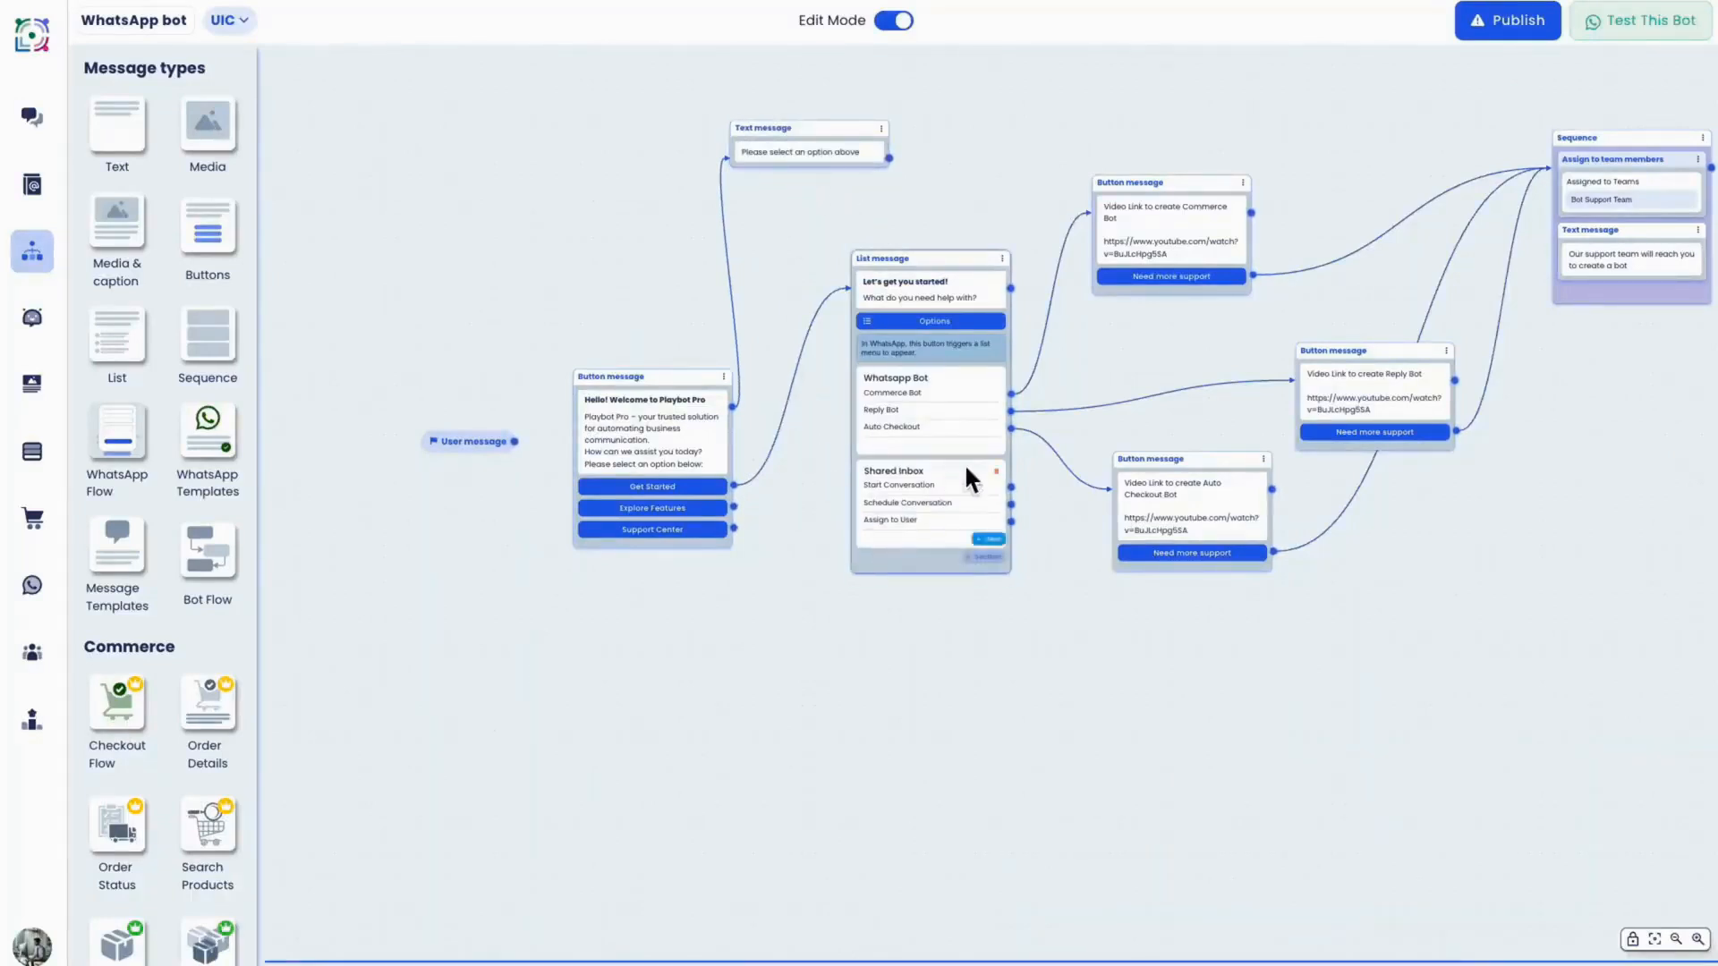
Link the "User message" starting point to the welcome button message and publish the bot.
{"action": "mouse_move", "coordinate": [1181, 260]}
{"action": "scroll", "coordinate": [1181, 260], "scroll_direction": "up", "scroll_amount": 3}
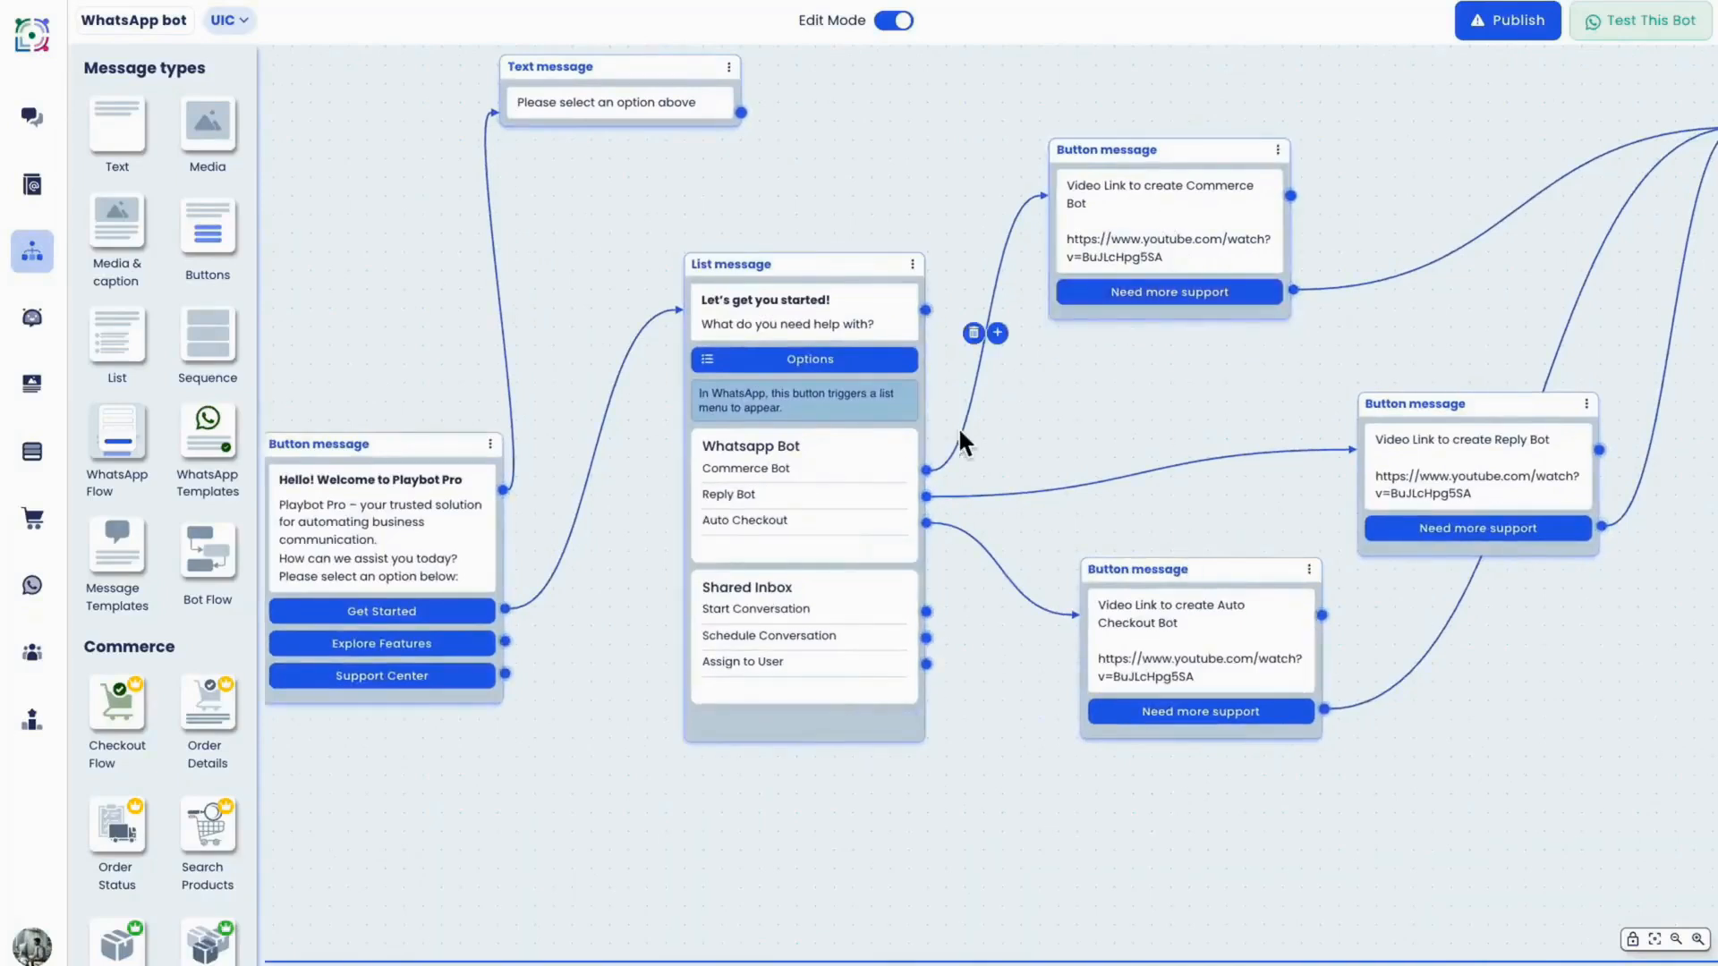
{"action": "left_click_drag", "start_coordinate": [583, 689], "coordinate": [1002, 617]}
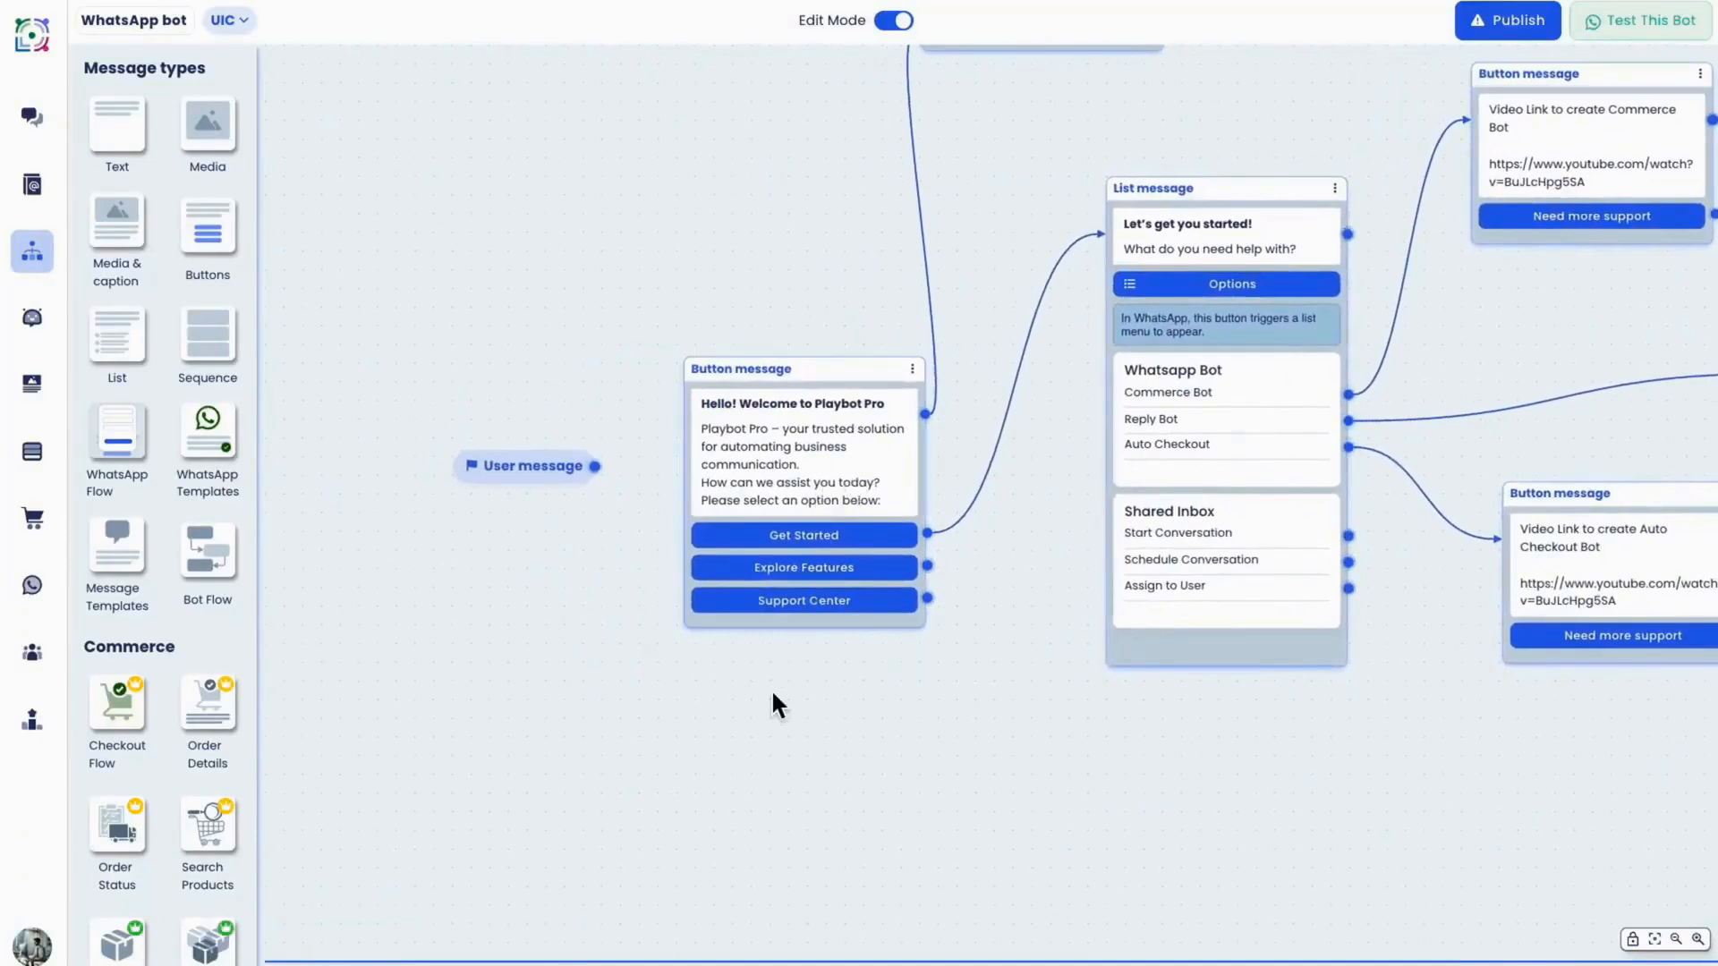
{"action": "left_click", "coordinate": [1518, 20]}
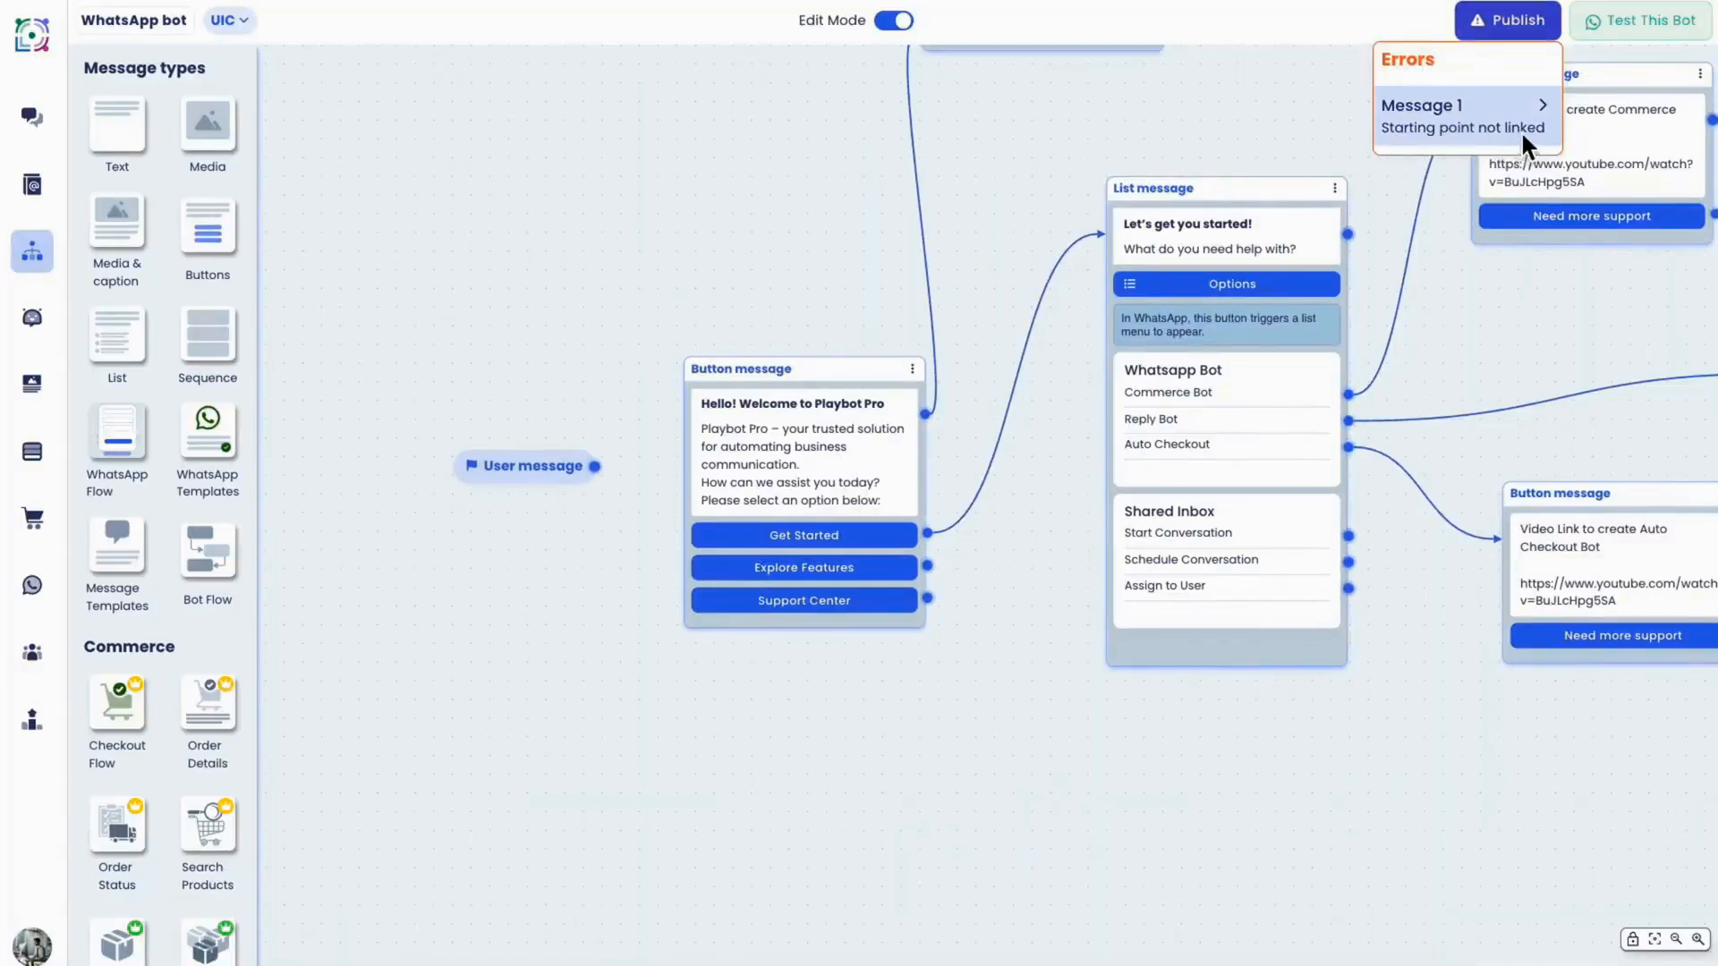
{"action": "left_click", "coordinate": [1085, 659]}
{"action": "scroll", "coordinate": [1062, 671], "scroll_direction": "down", "scroll_amount": 5}
{"action": "scroll", "coordinate": [1062, 671], "scroll_direction": "up", "scroll_amount": 1}
{"action": "left_click_drag", "start_coordinate": [819, 560], "coordinate": [913, 540]}
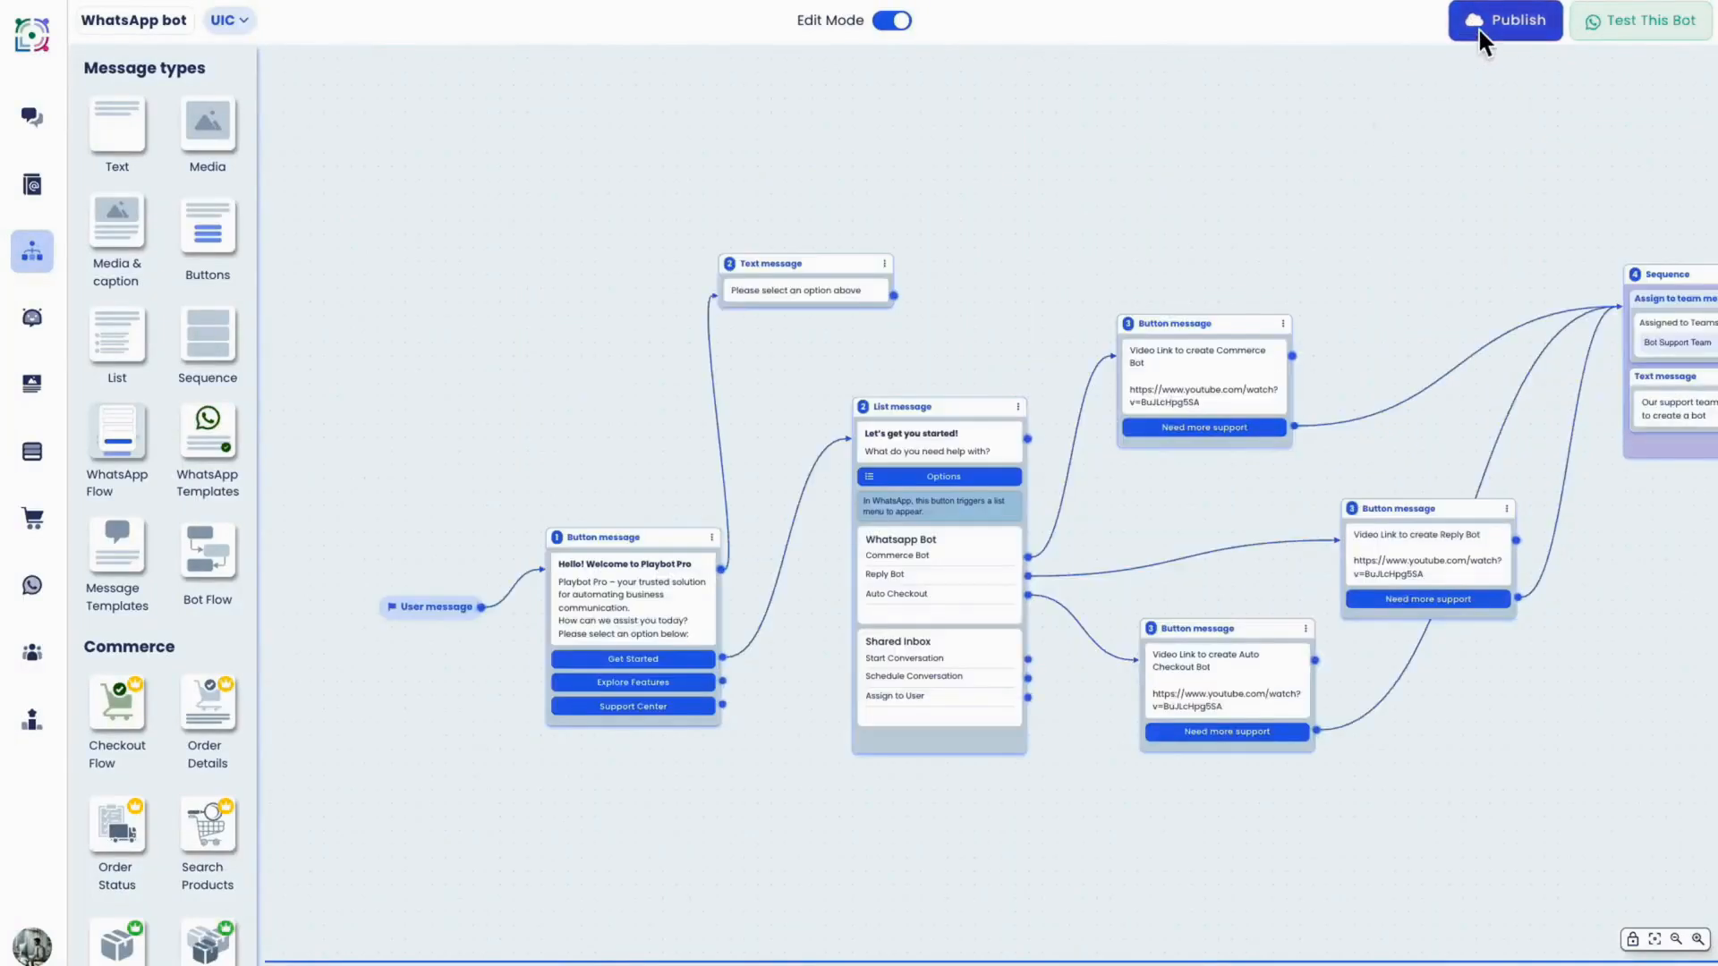
{"action": "left_click", "coordinate": [1482, 37]}
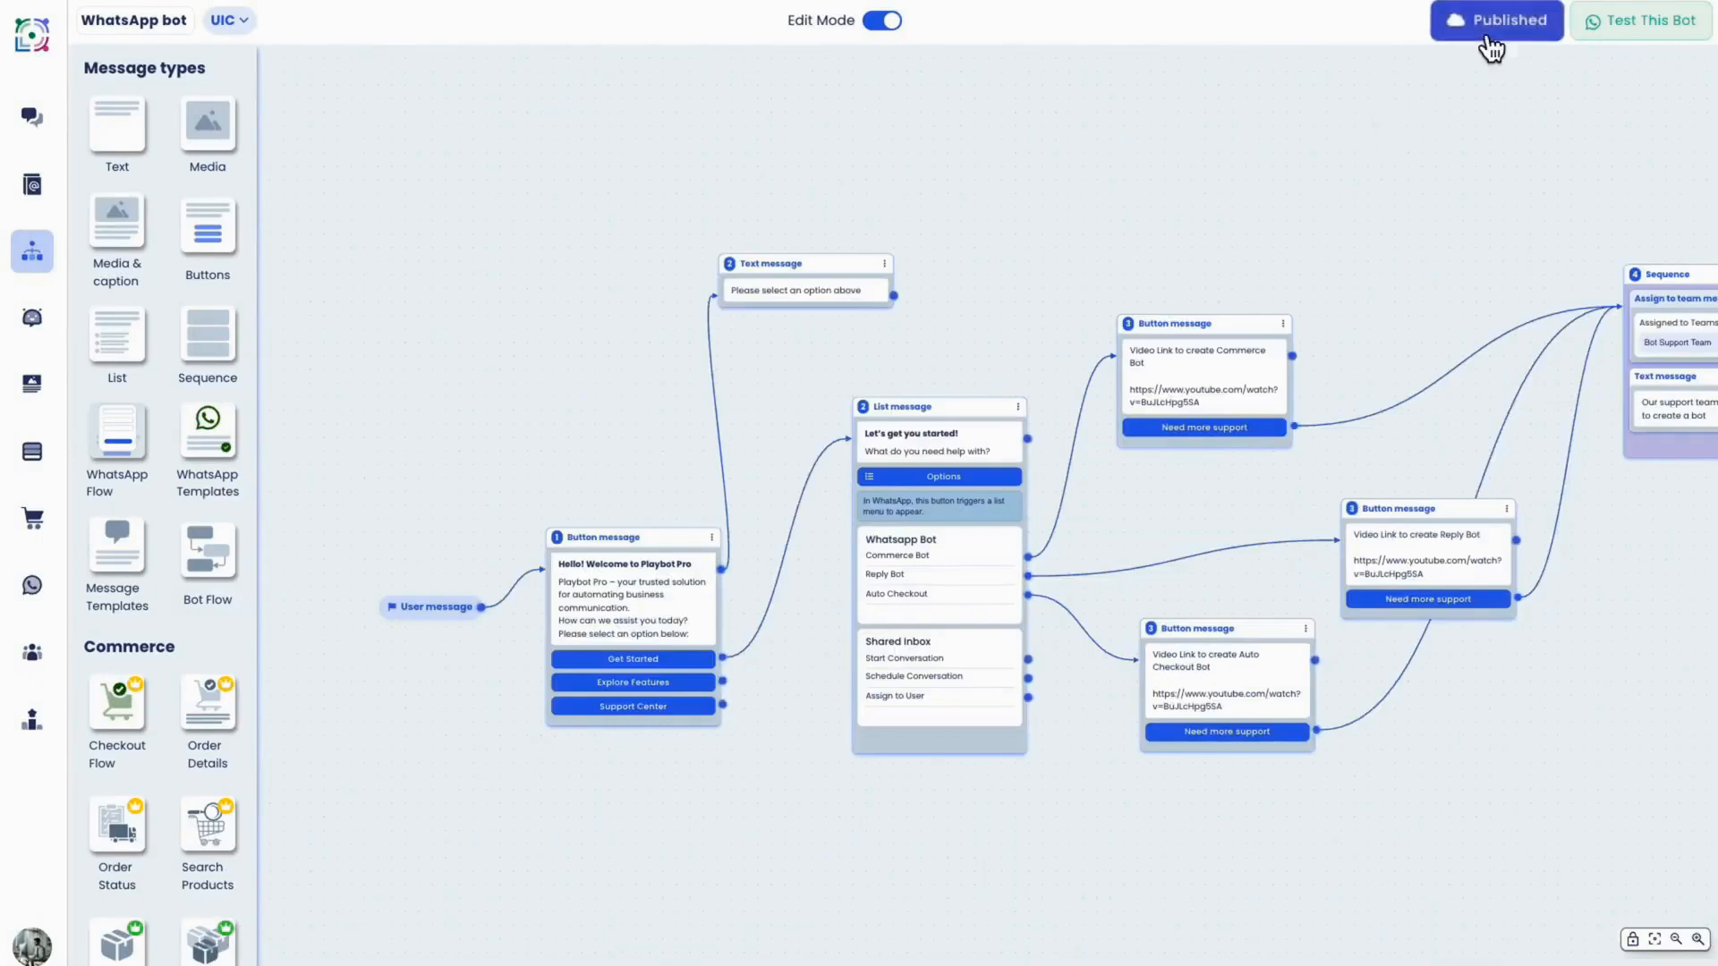
Start a WhatsApp test of the published bot and open the test conversation in the inbox.
{"action": "left_click", "coordinate": [1650, 22]}
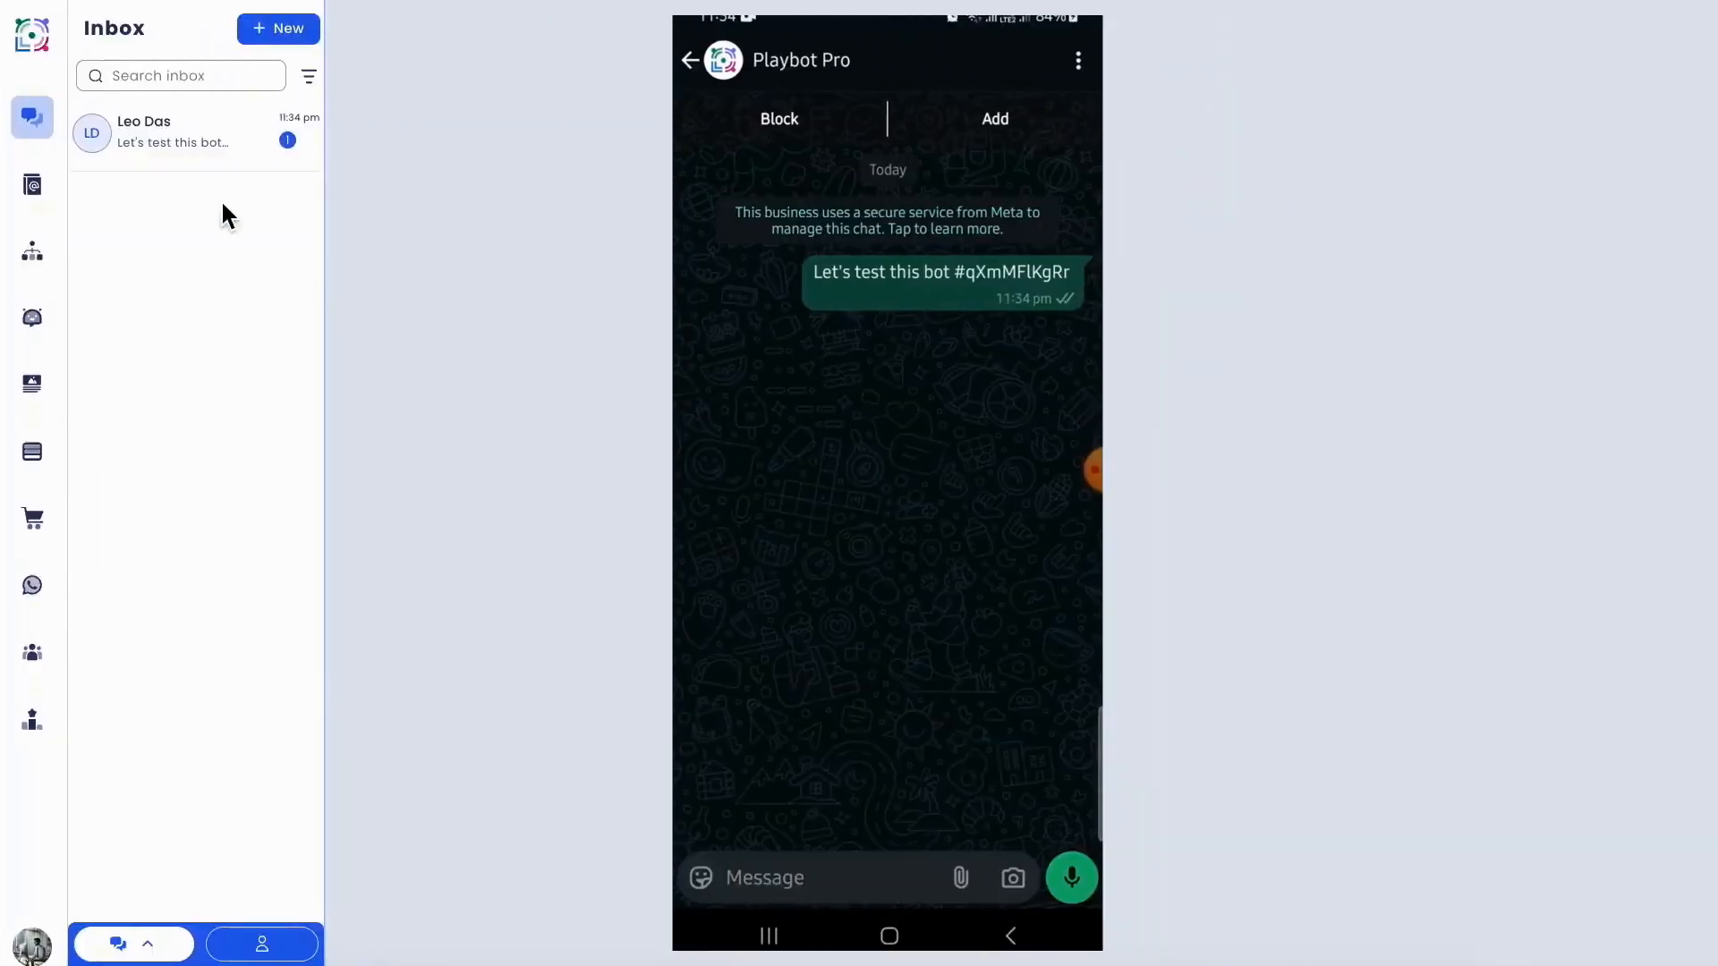
{"action": "left_click", "coordinate": [214, 143]}
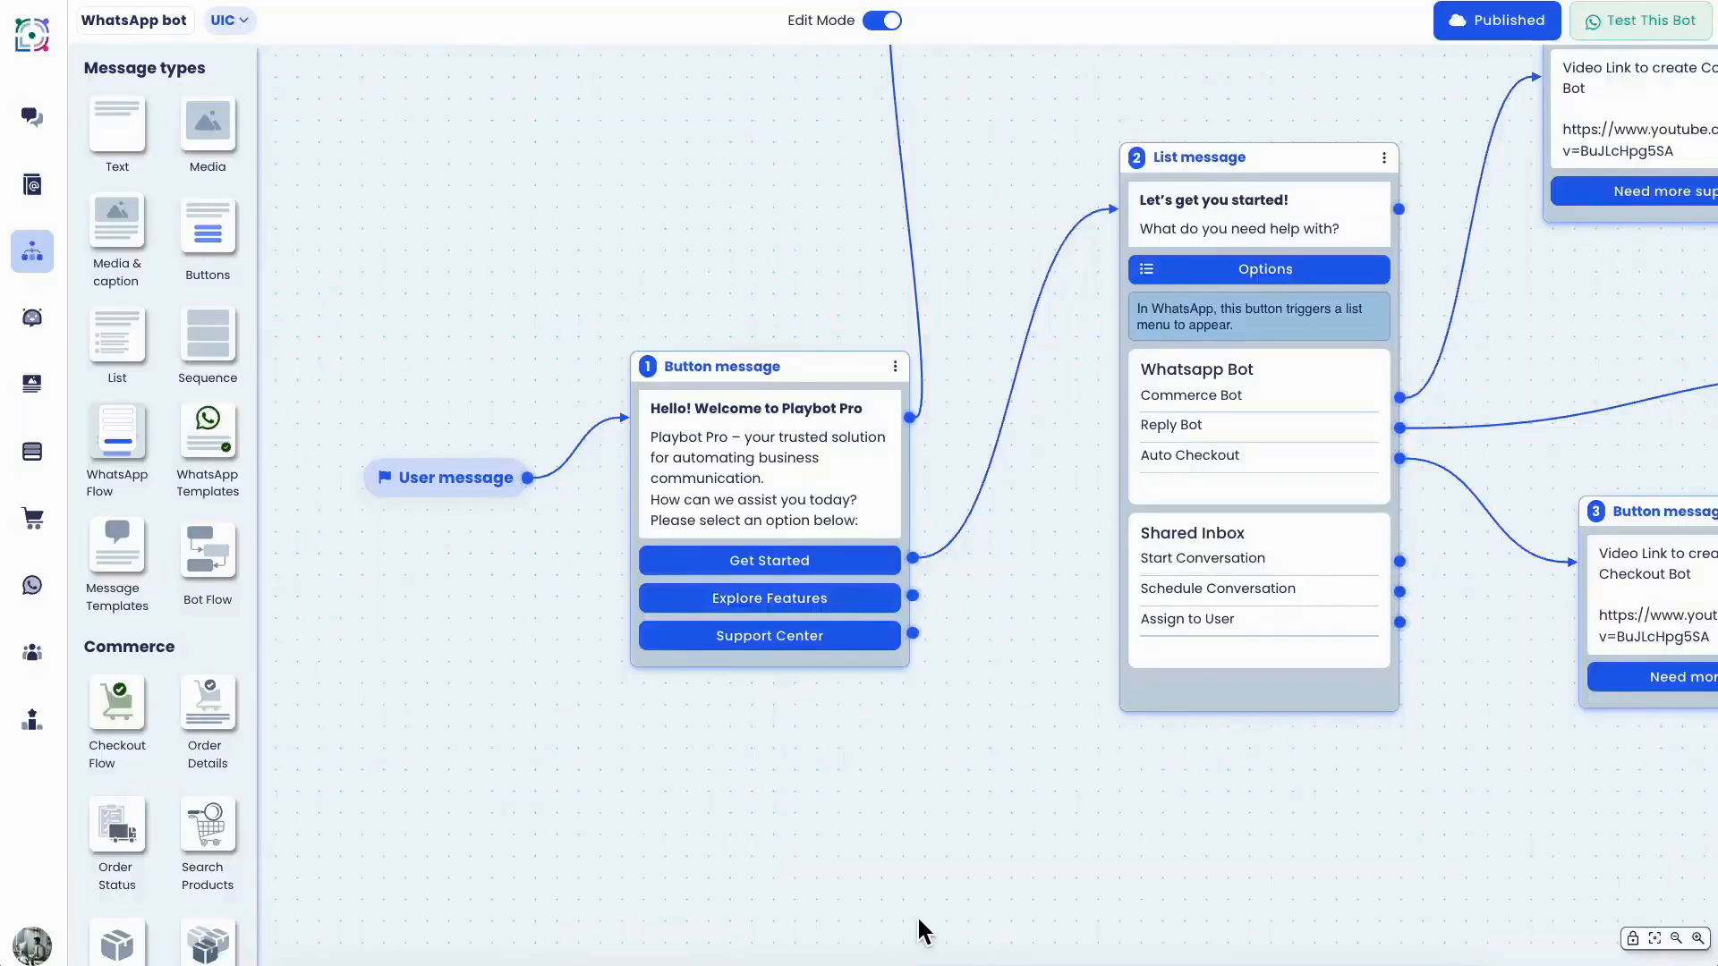
Set the published "WhatsApp bot" as the auto reply for user-initiated messages, enable the auto reply and save the automation changes.
{"action": "left_click", "coordinate": [1655, 938]}
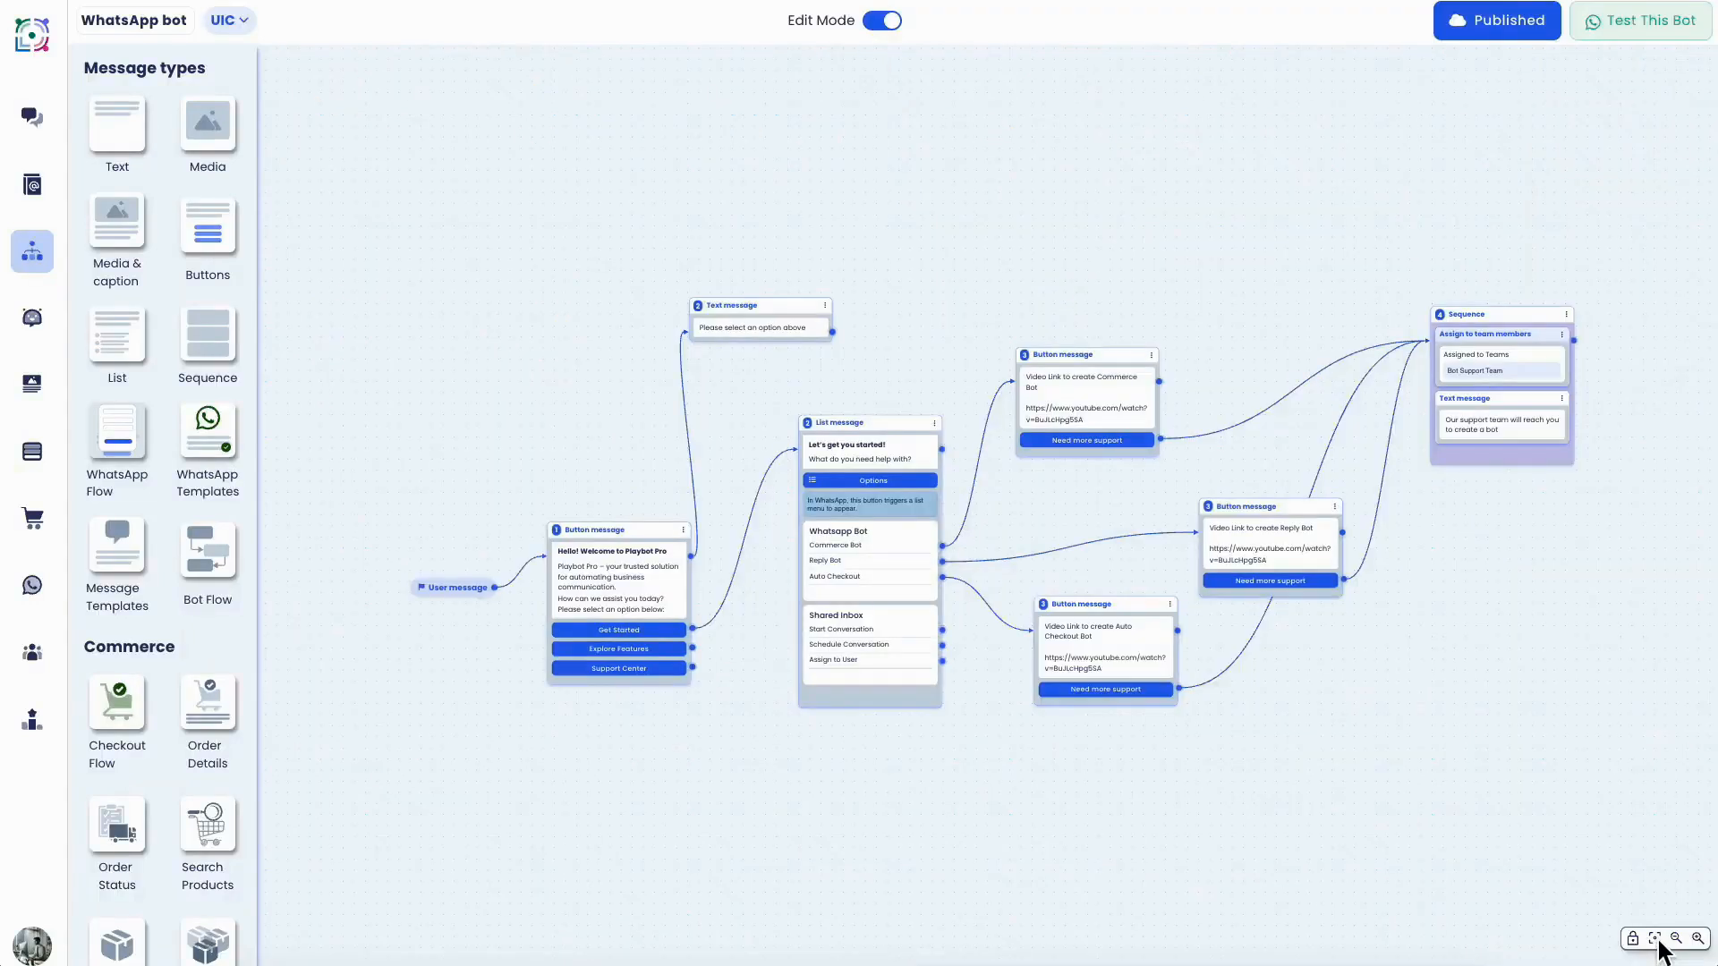
{"action": "mouse_move", "coordinate": [47, 307]}
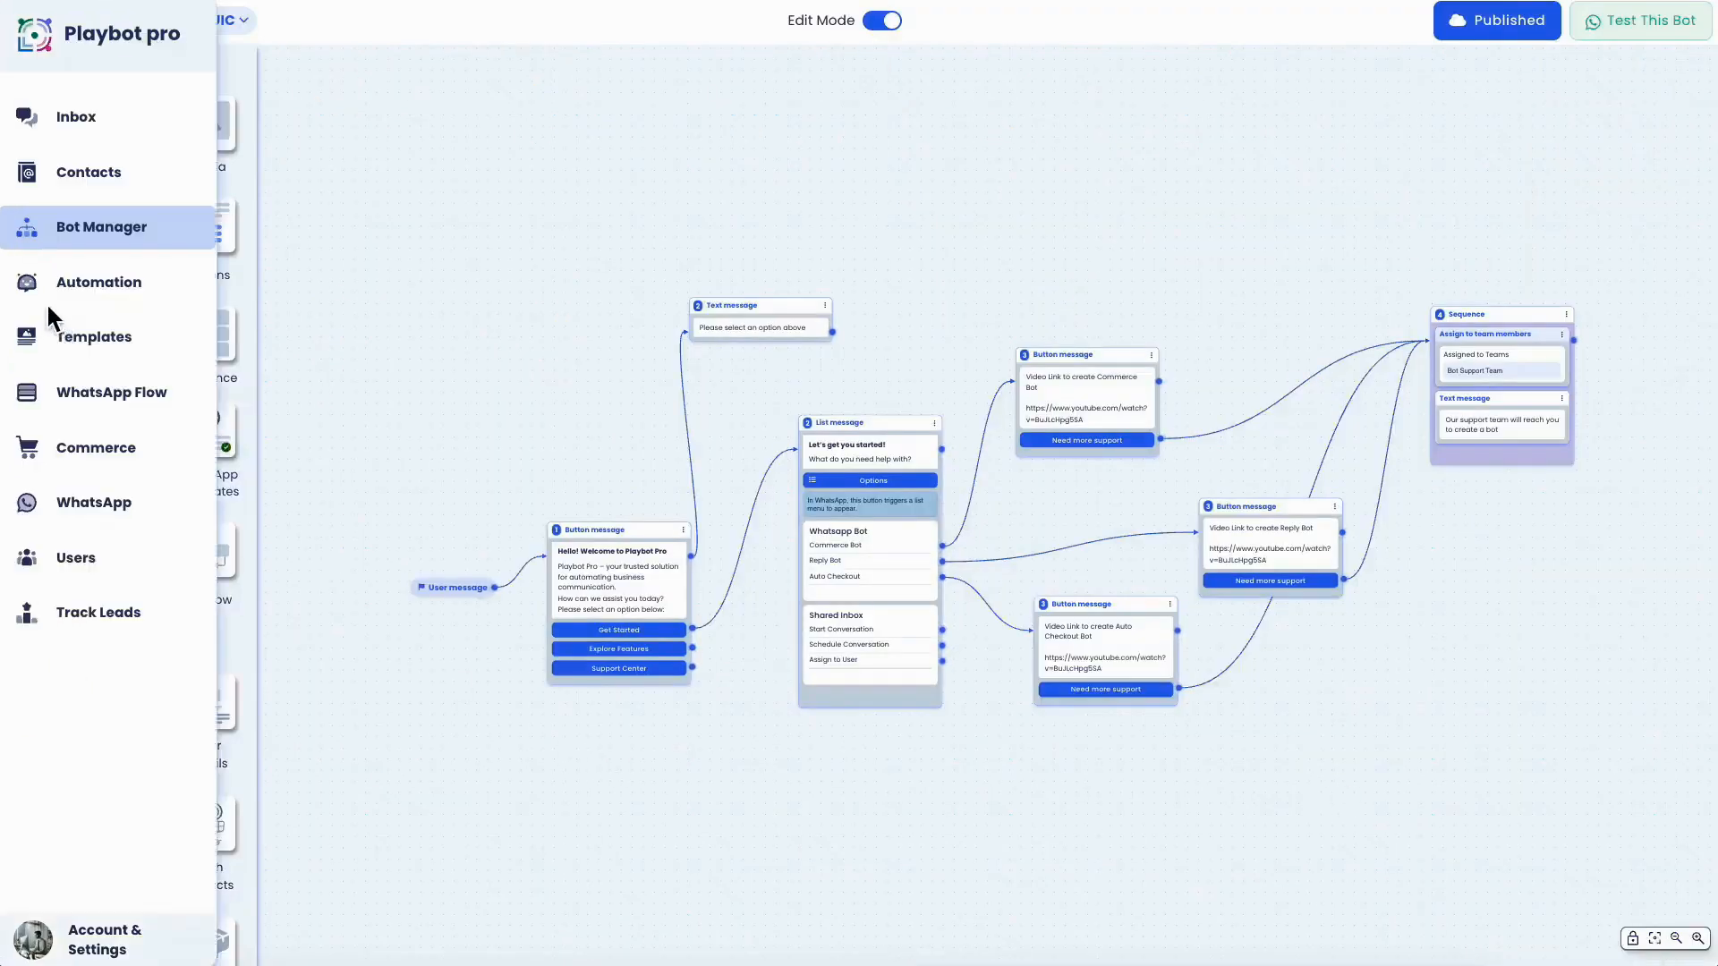
{"action": "left_click", "coordinate": [92, 282]}
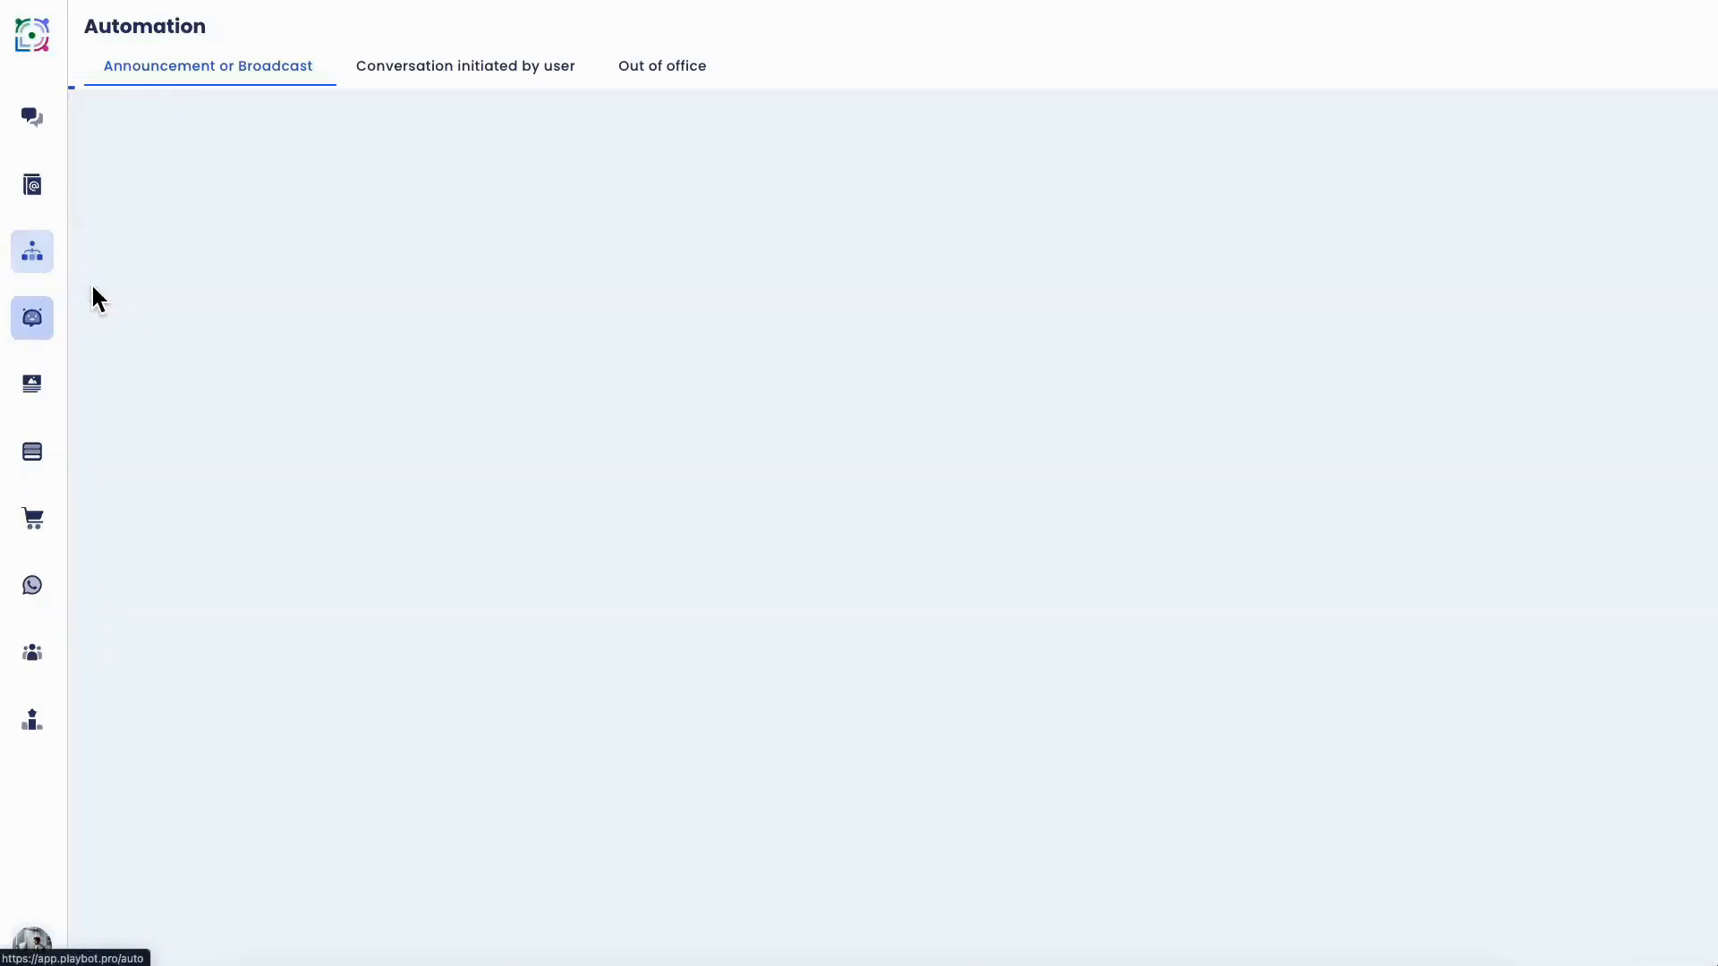
{"action": "left_click", "coordinate": [474, 71]}
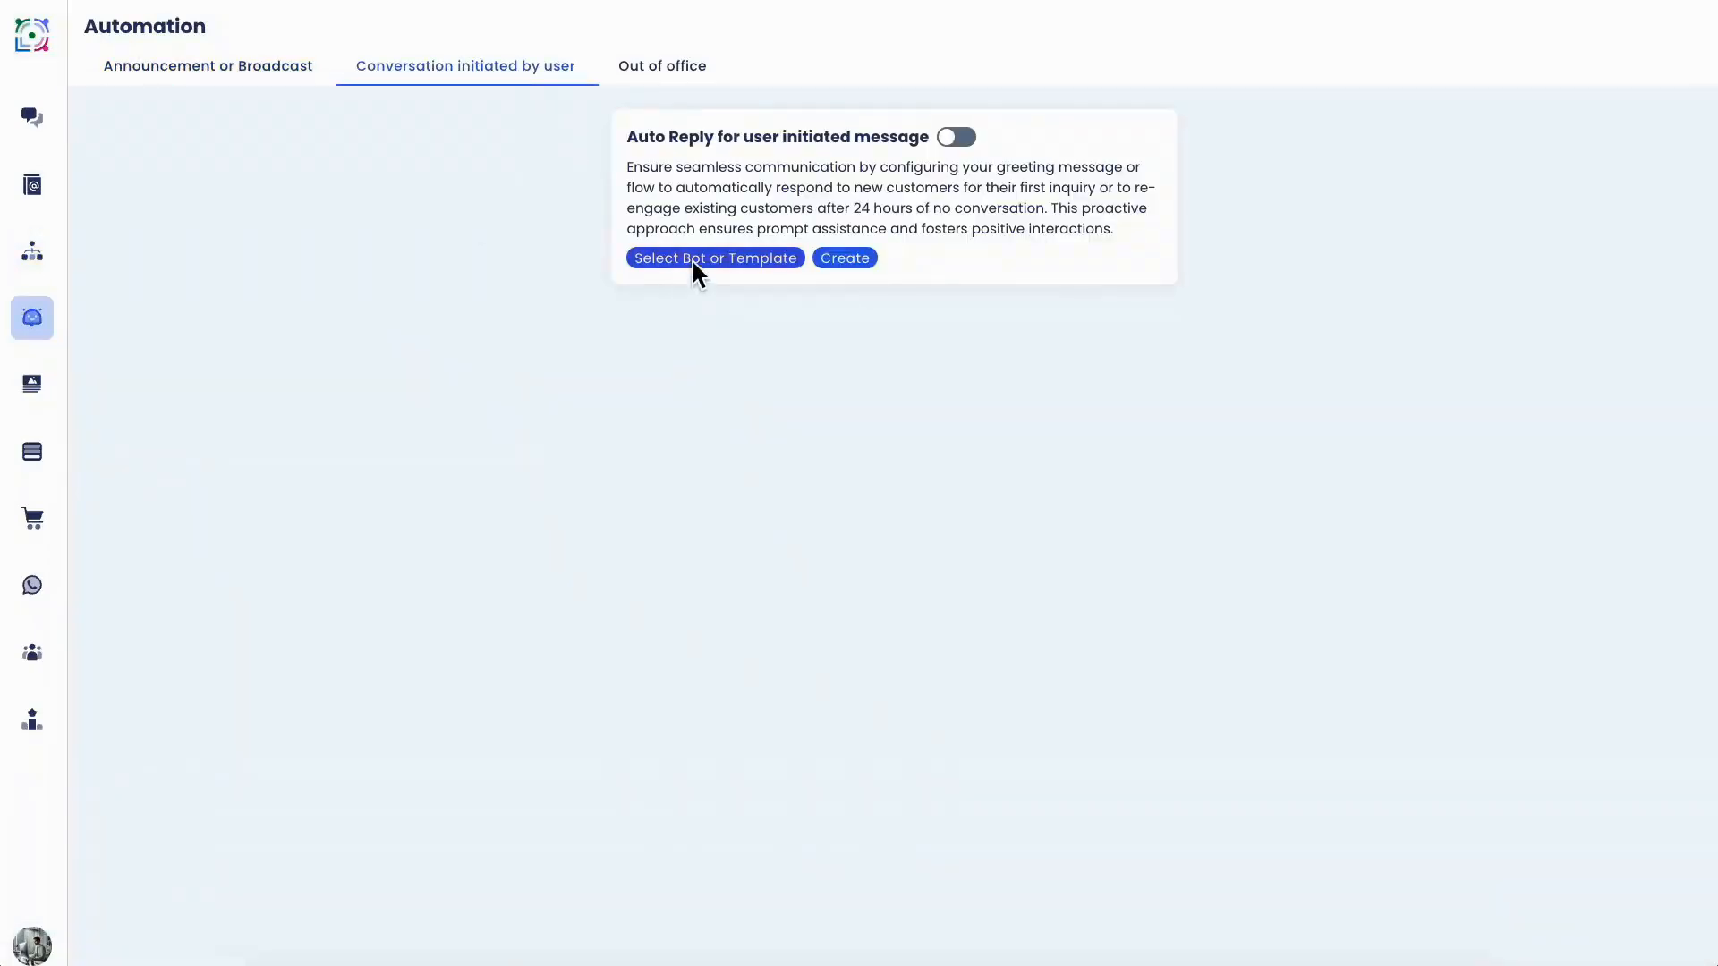
{"action": "left_click", "coordinate": [691, 259]}
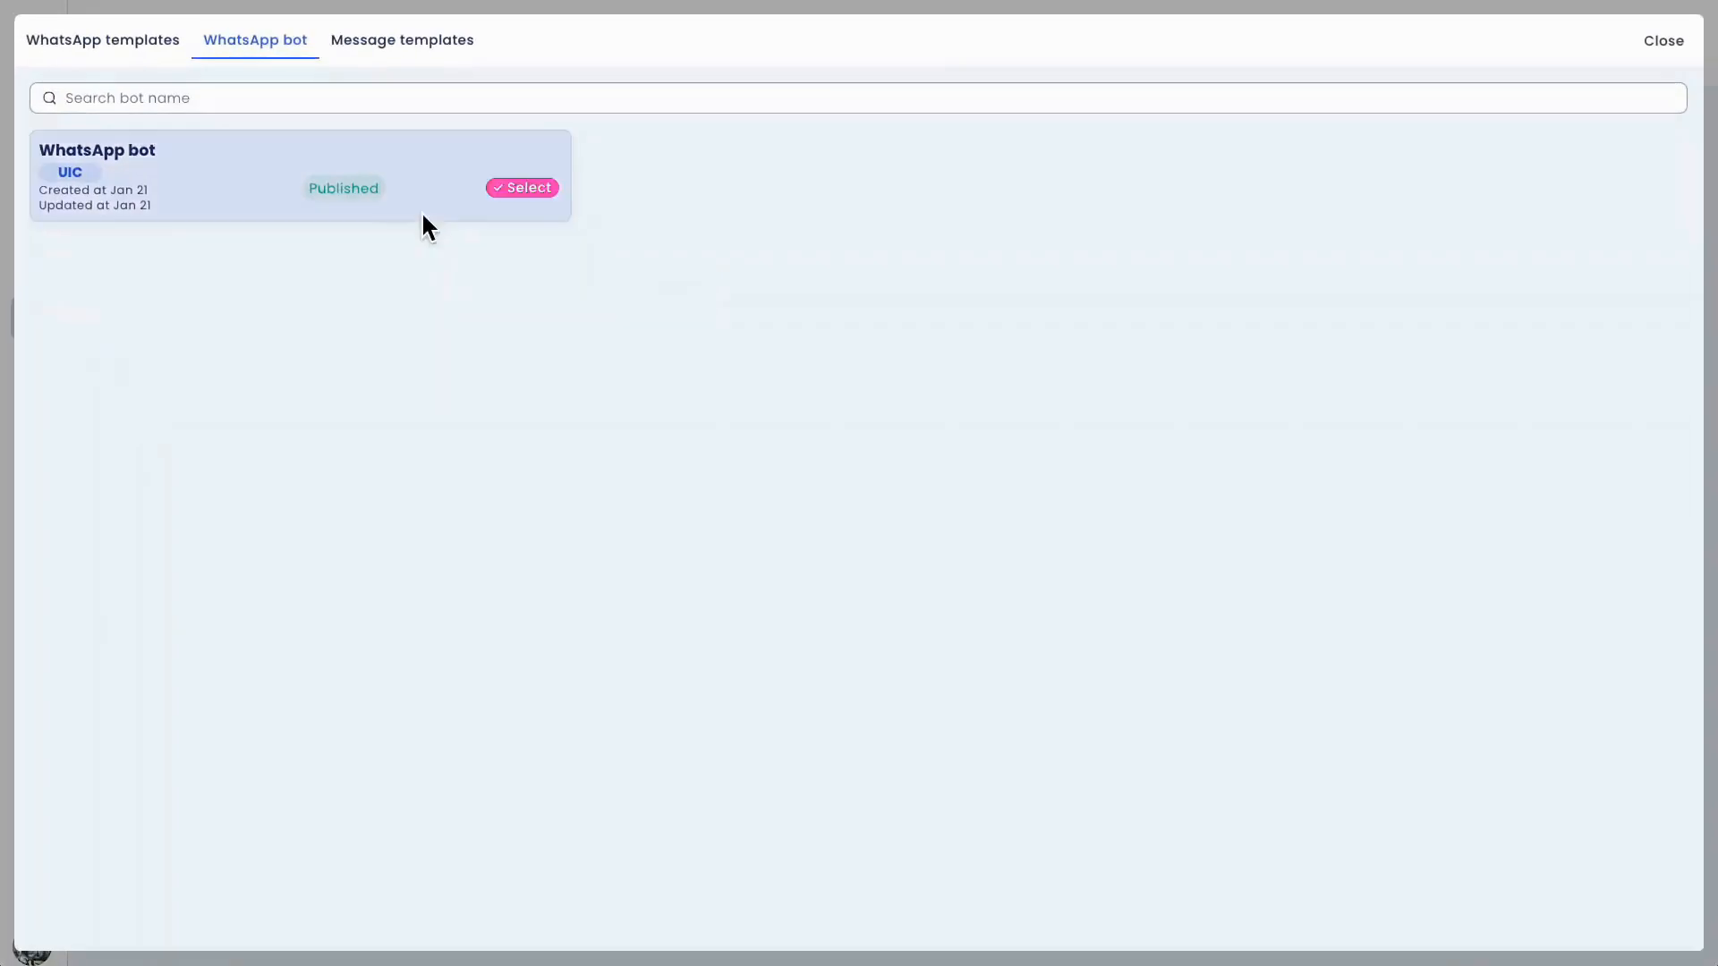
{"action": "left_click", "coordinate": [523, 190]}
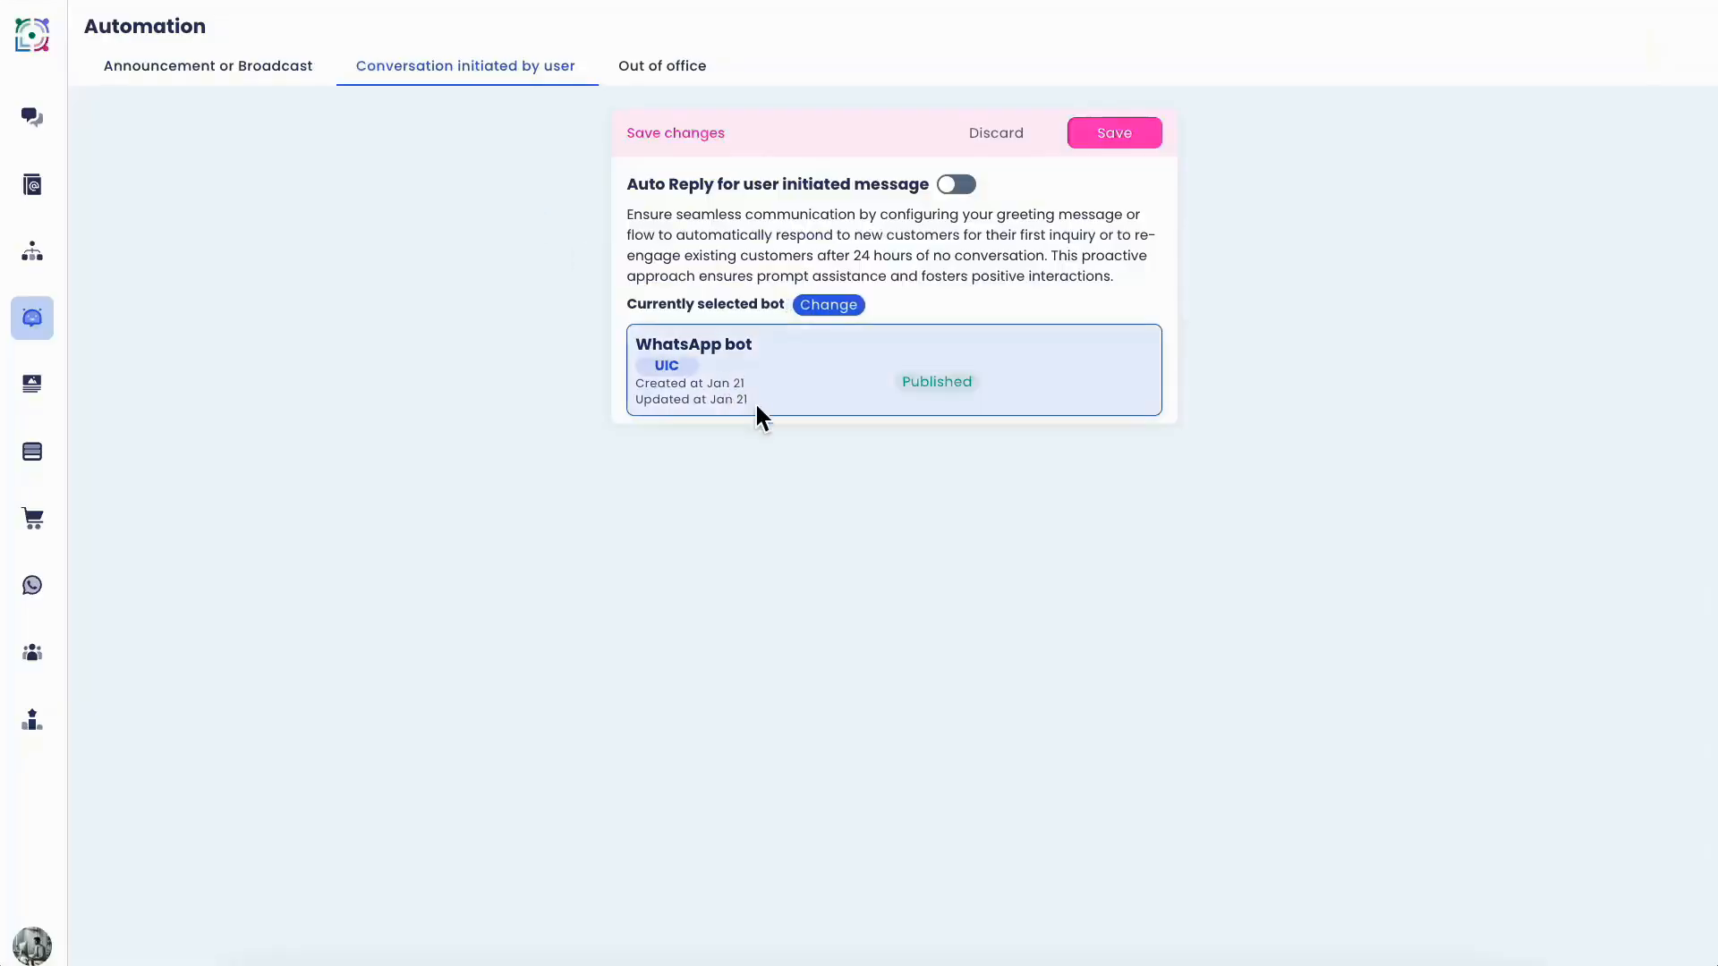
{"action": "left_click", "coordinate": [958, 183]}
{"action": "left_click", "coordinate": [1113, 134]}
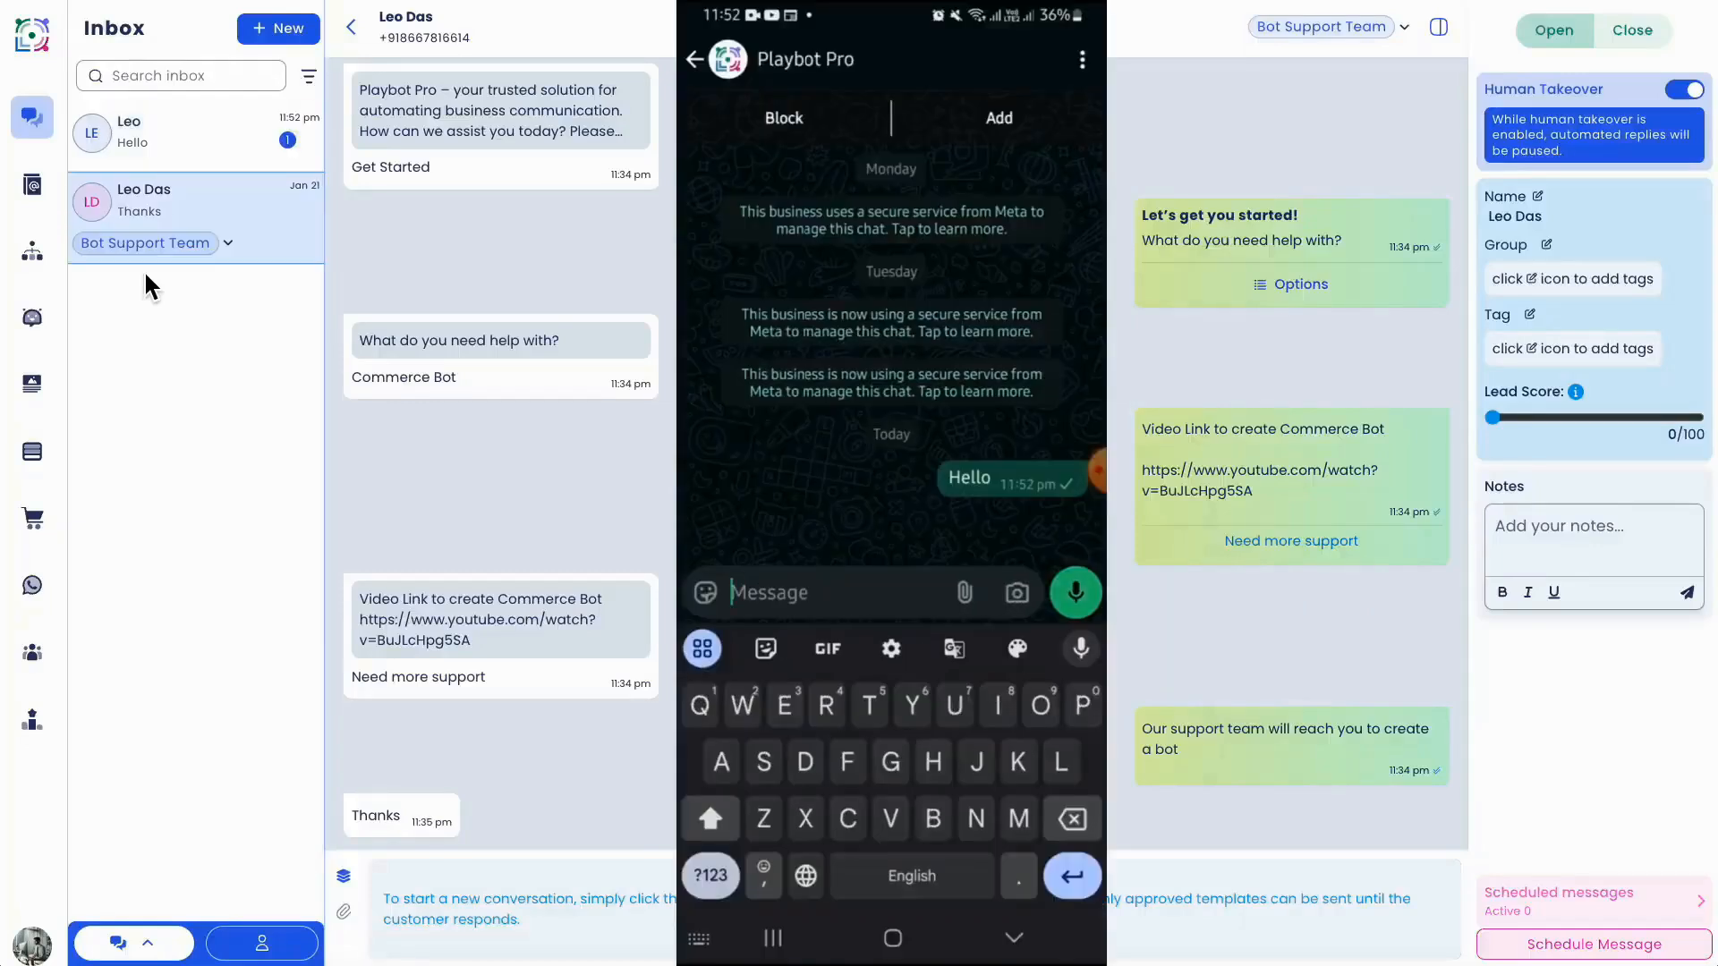
Open the new "Hello" conversation in the inbox to check the bot's automatic reply.
{"action": "left_click", "coordinate": [170, 147]}
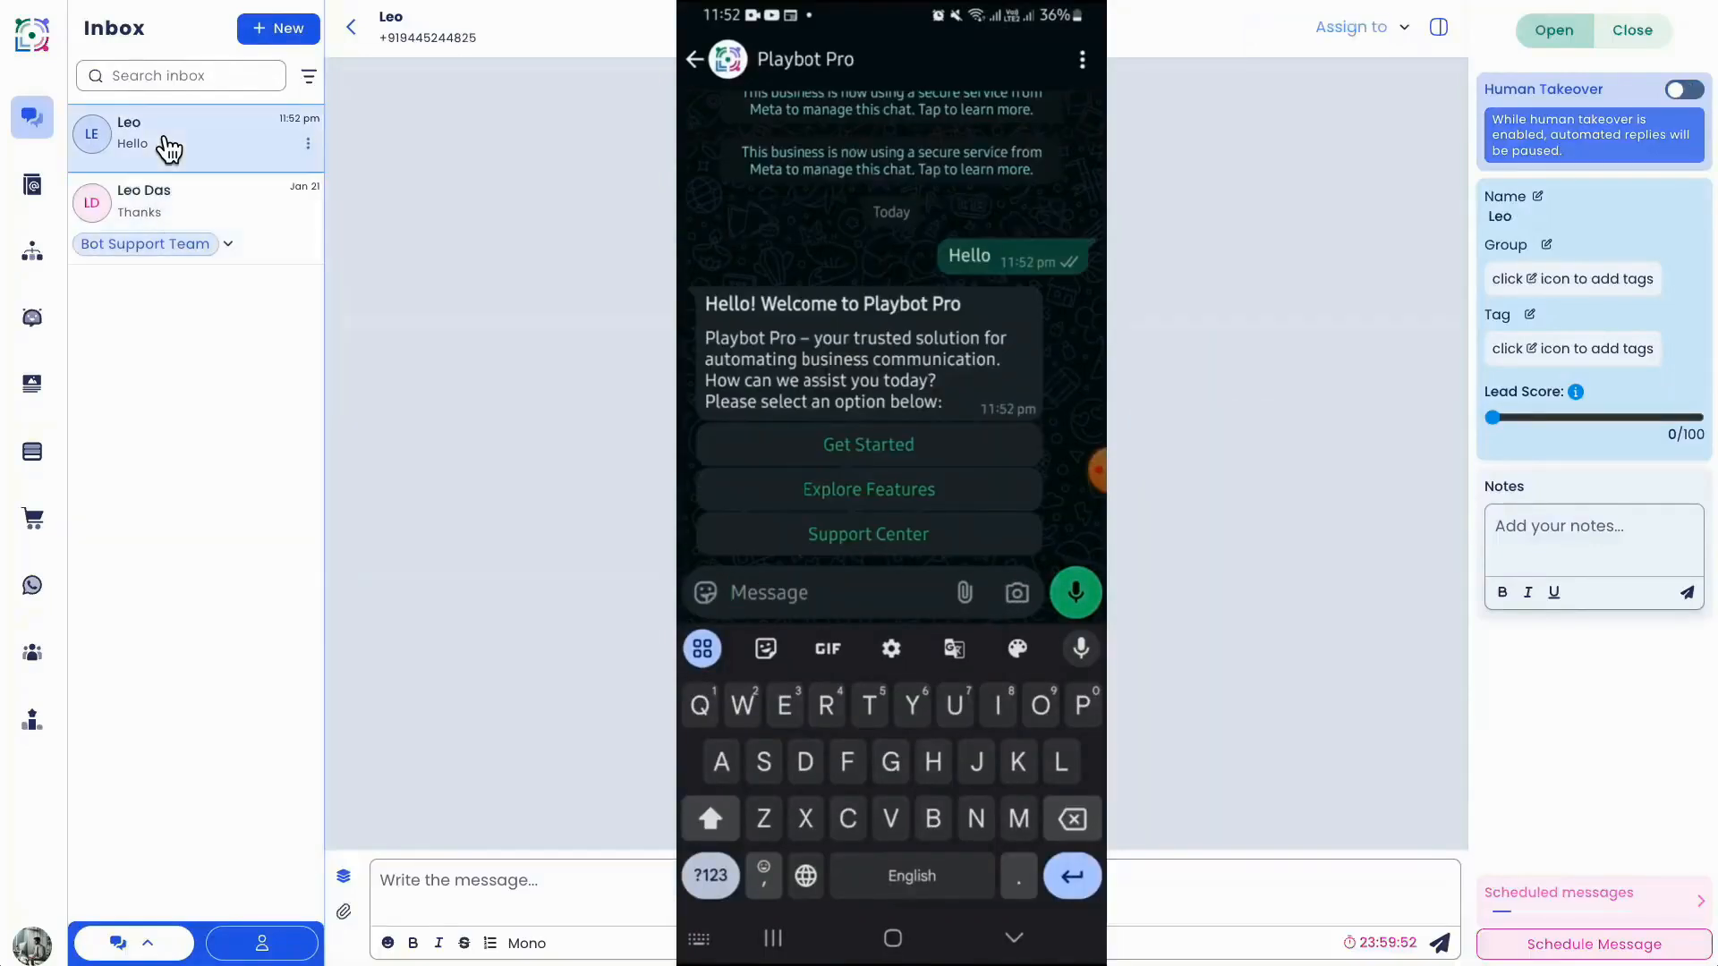